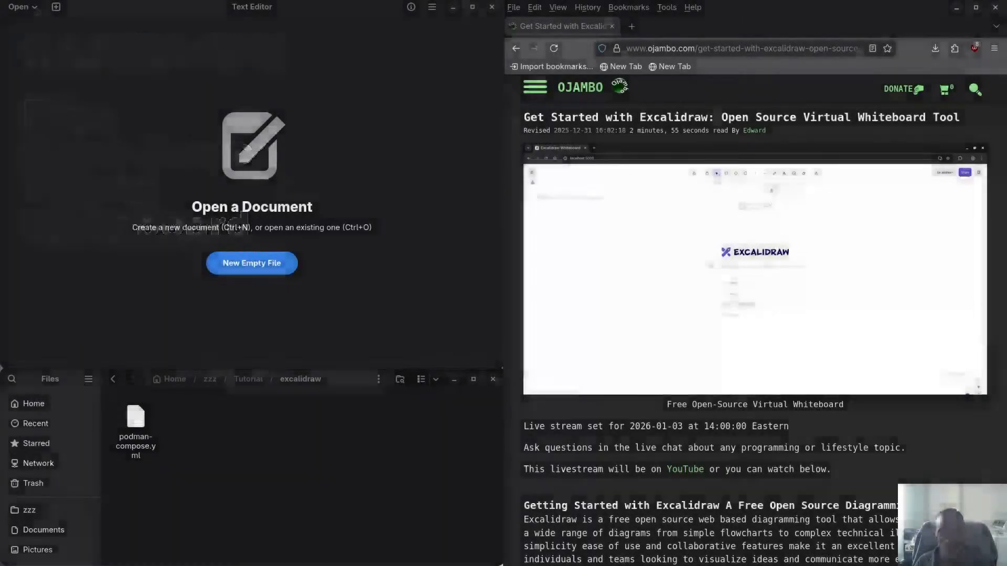
Read the Excalidraw article's introduction, Podman Compose installation example with its port mapping, and feature list.
scroll(634, 499, down, 3)
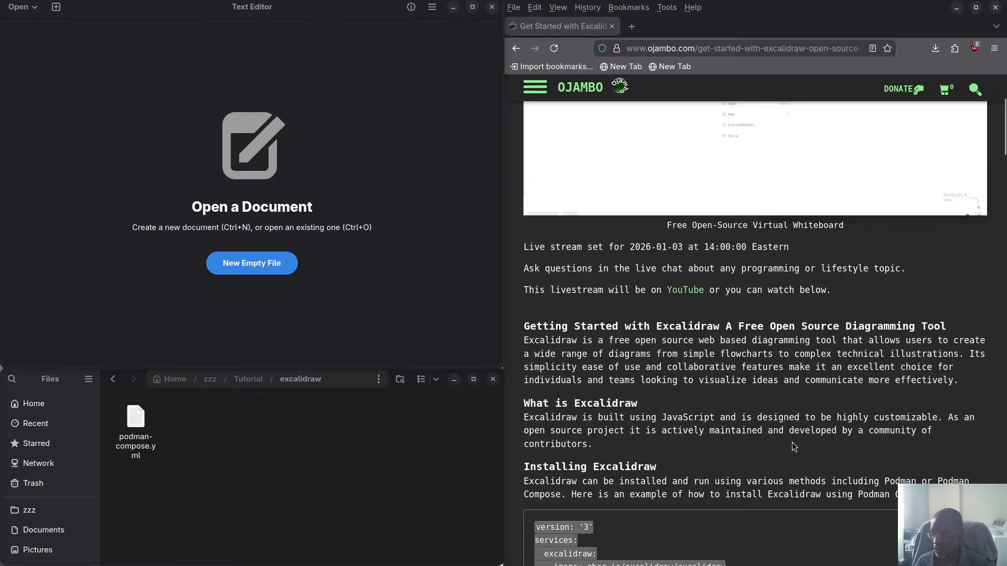
scroll(797, 448, down, 2)
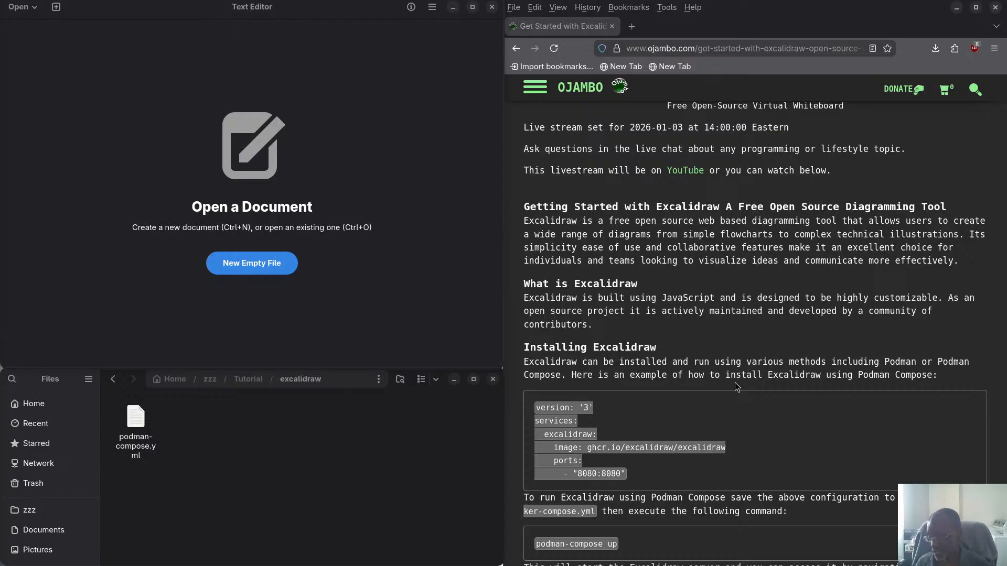
scroll(740, 296, down, 3)
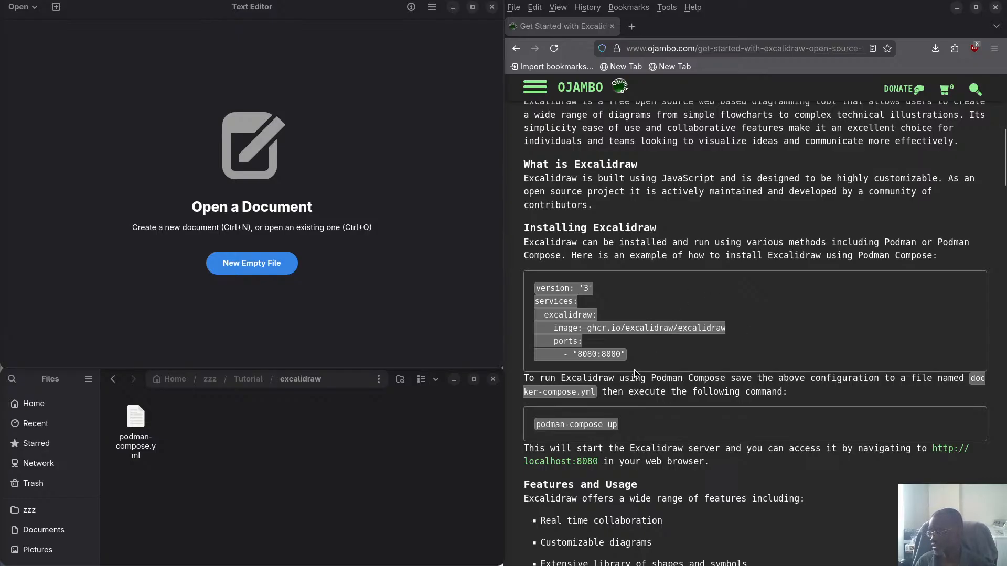
scroll(637, 364, down, 1)
scroll(638, 366, down, 2)
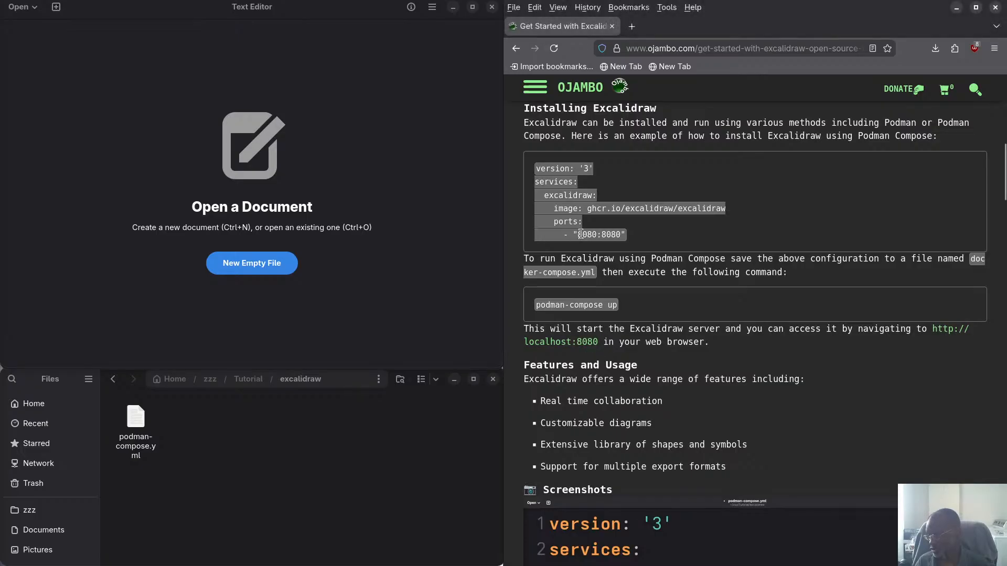
drag(581, 234, 599, 235)
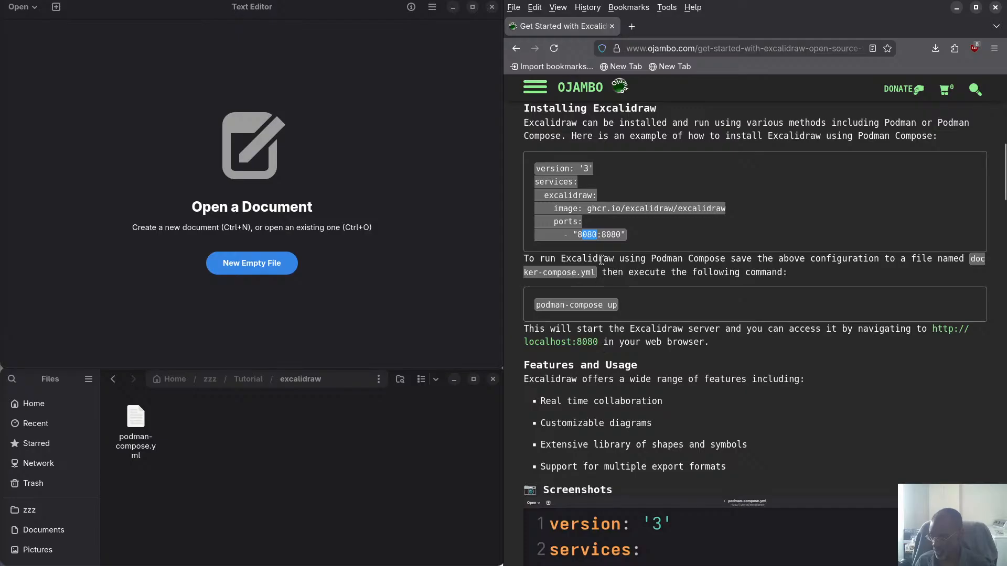
scroll(601, 260, down, 2)
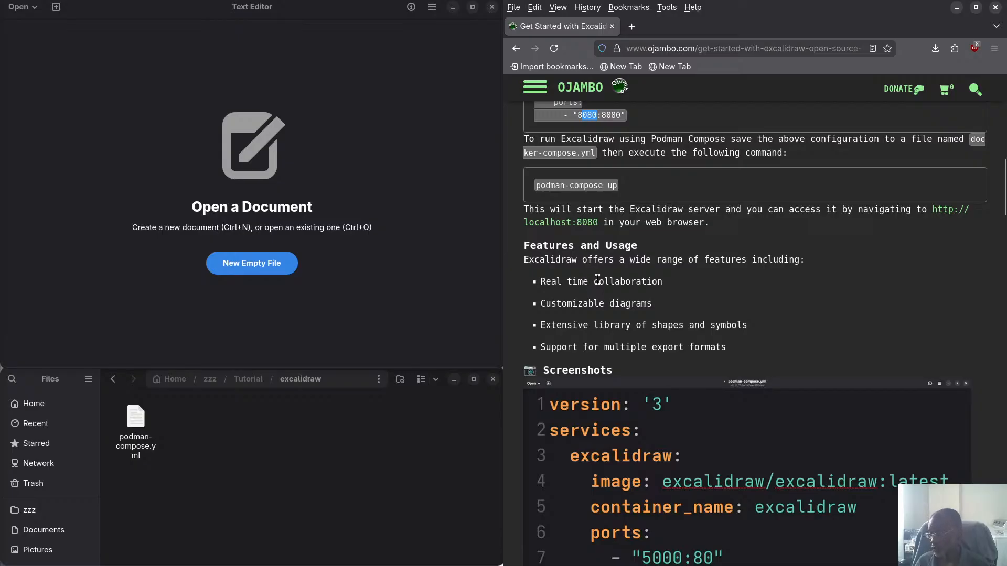
drag(665, 281, 544, 281)
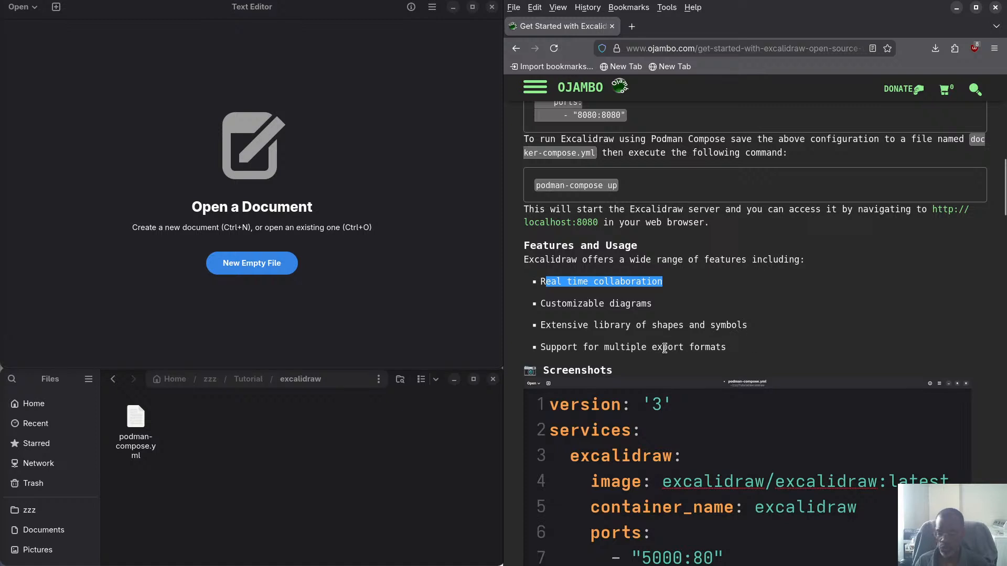
Look through the article's screenshots of the compose file, the terminal installation and the Excalidraw whiteboard, down to the walkthrough video.
scroll(737, 364, down, 3)
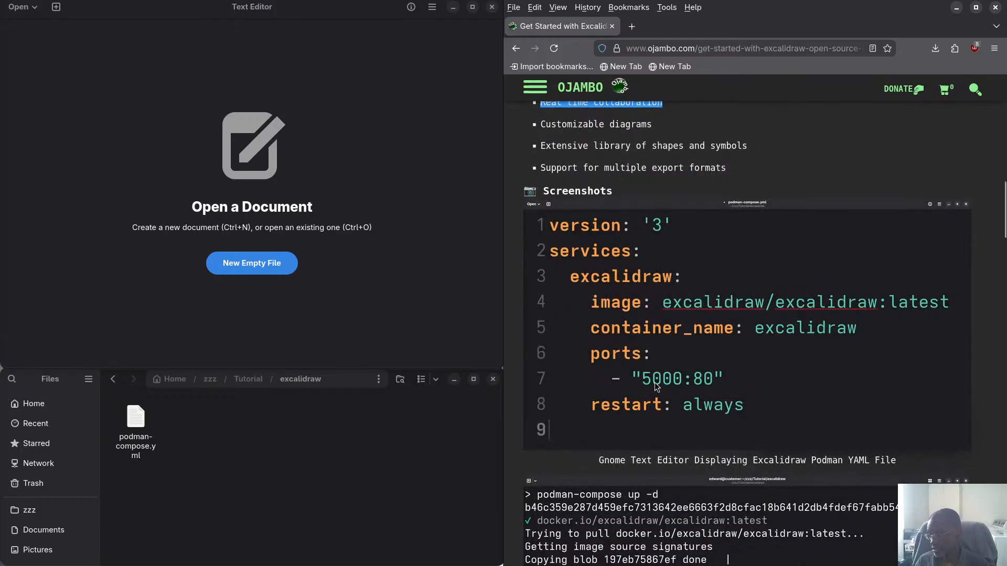
scroll(655, 383, up, 1)
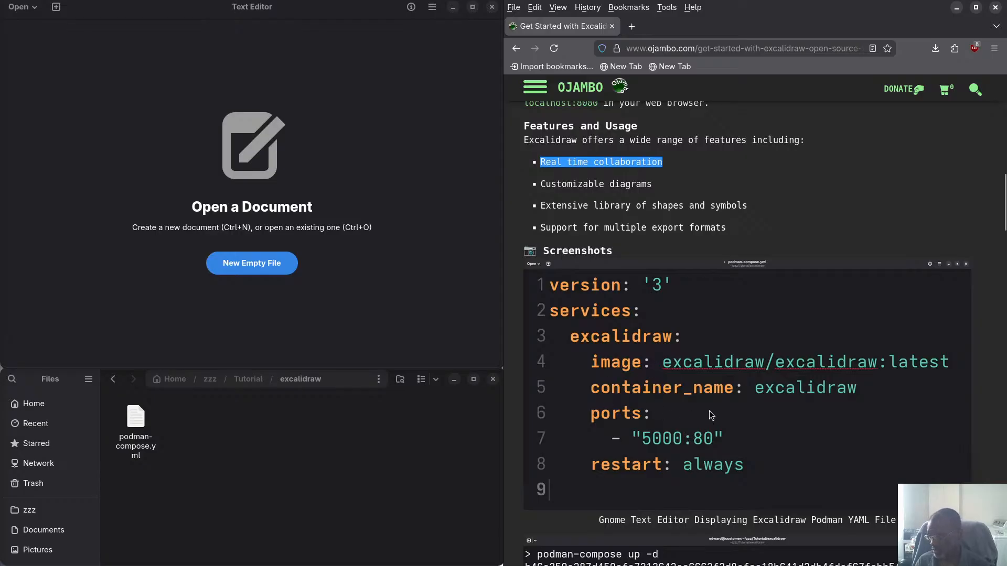
scroll(710, 410, down, 1)
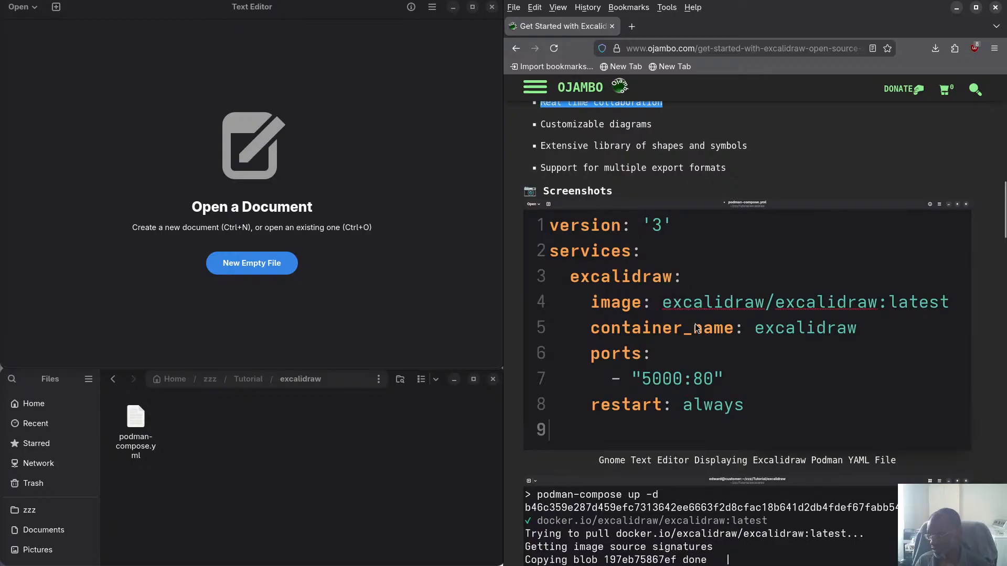
scroll(694, 323, down, 4)
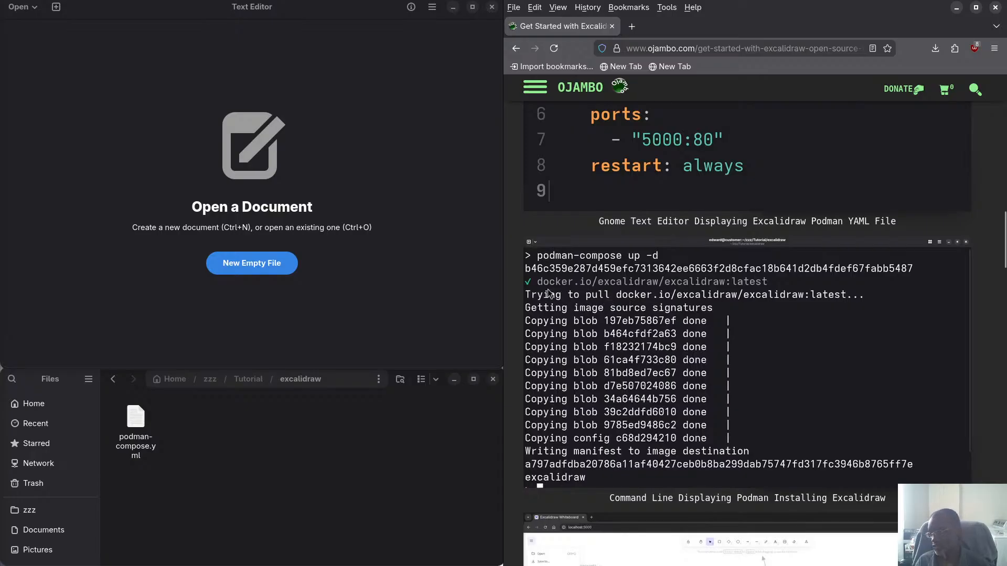
scroll(659, 321, down, 3)
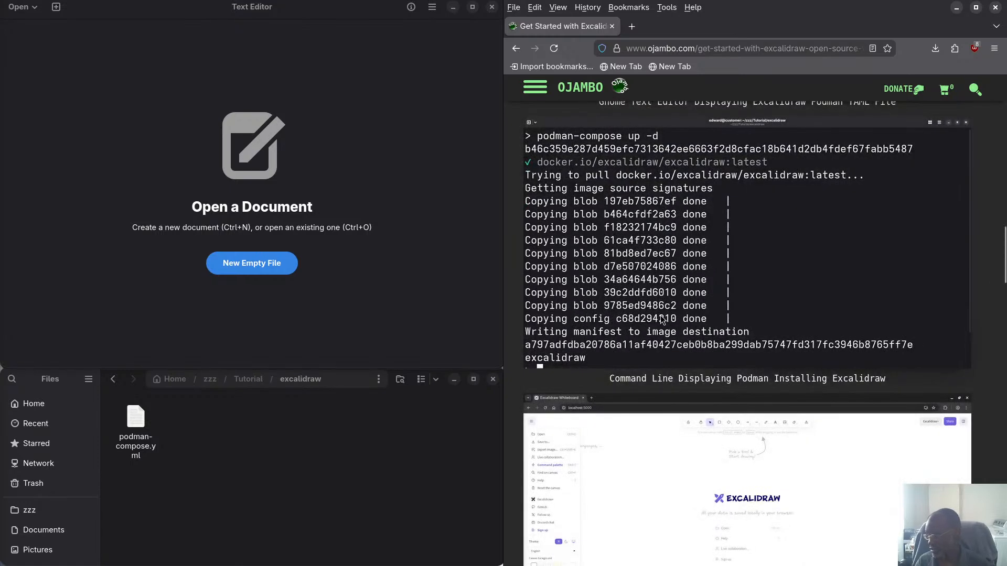
scroll(662, 320, down, 3)
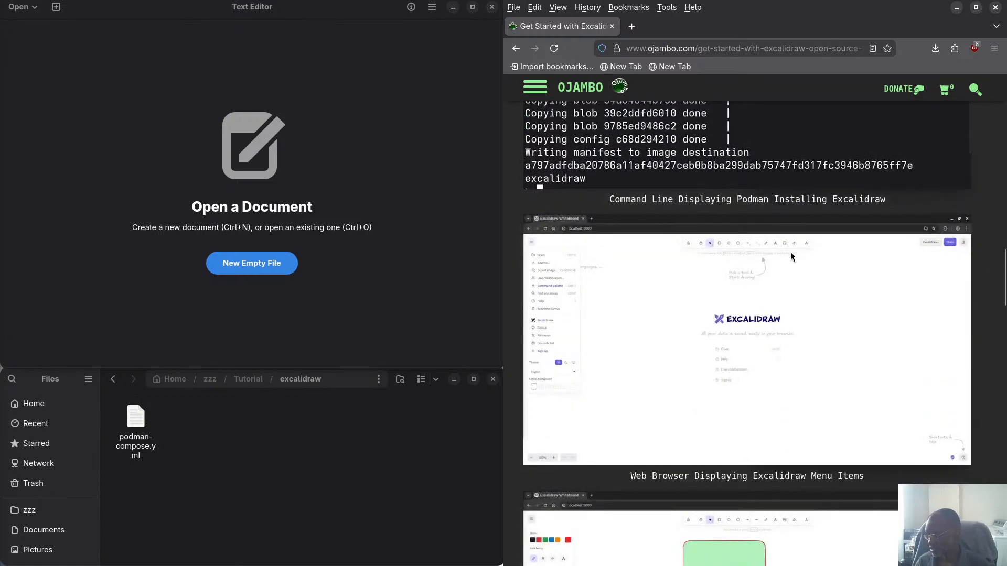
scroll(725, 327, down, 3)
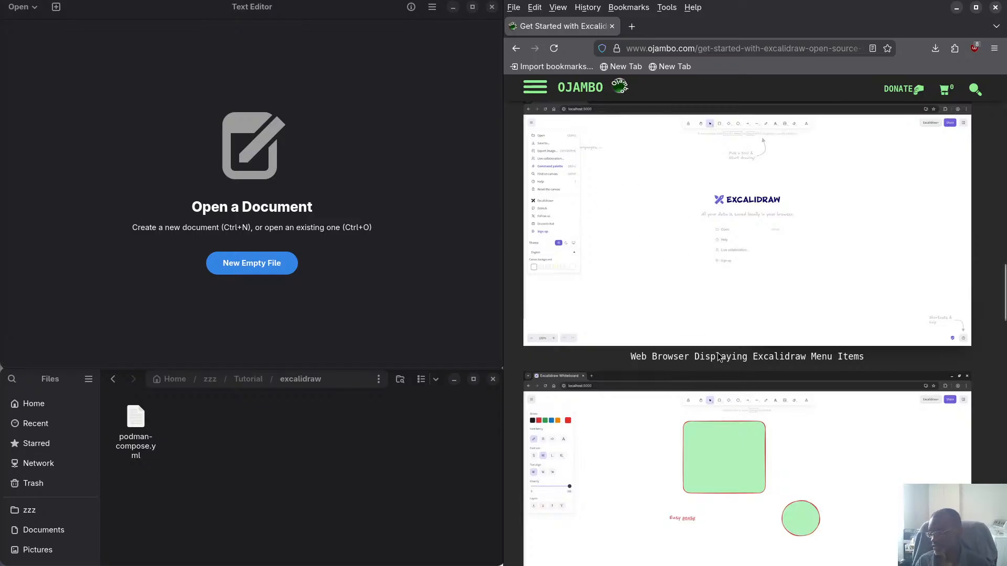
scroll(689, 337, down, 2)
scroll(661, 296, down, 6)
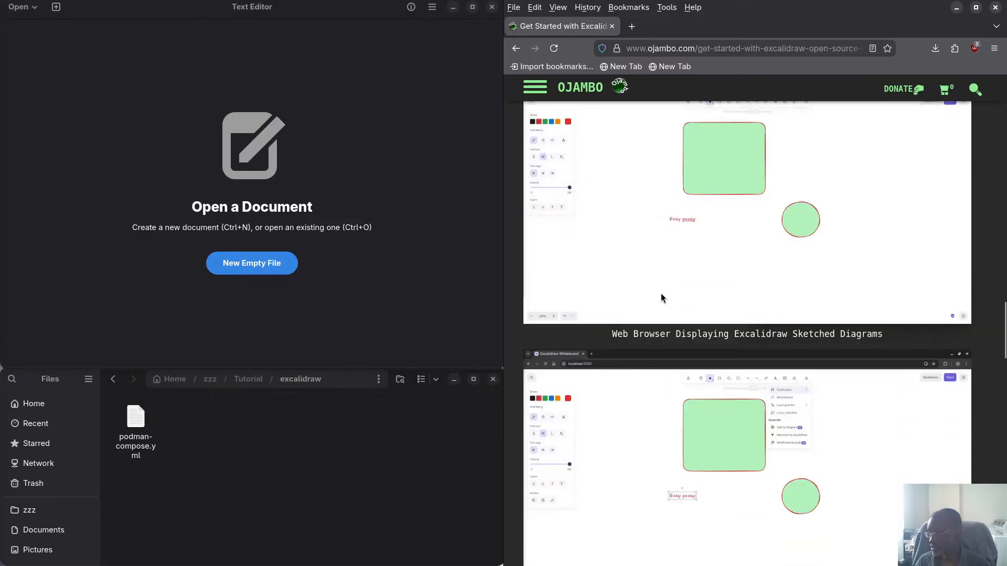
scroll(657, 289, down, 5)
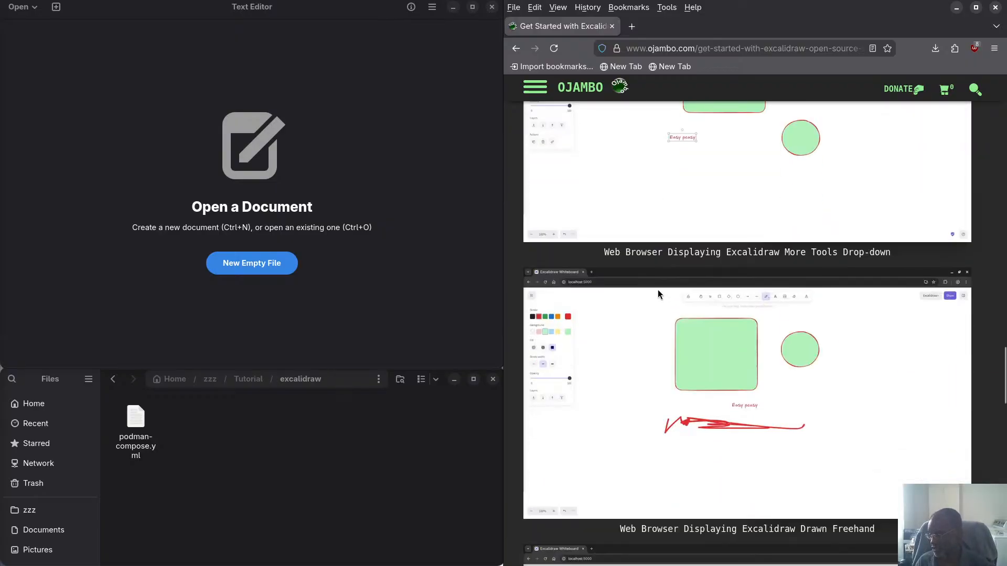
scroll(678, 304, down, 8)
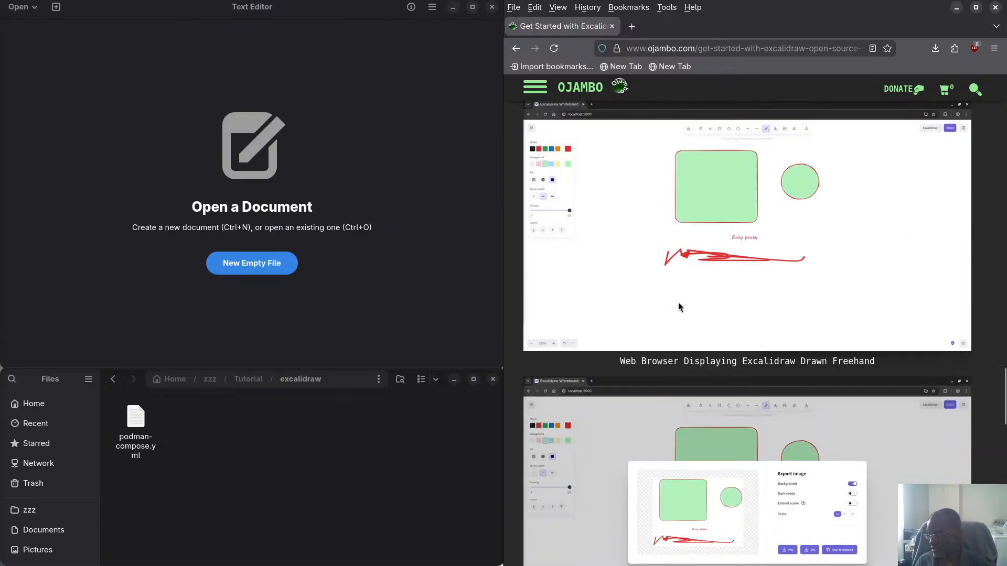
scroll(678, 304, down, 1)
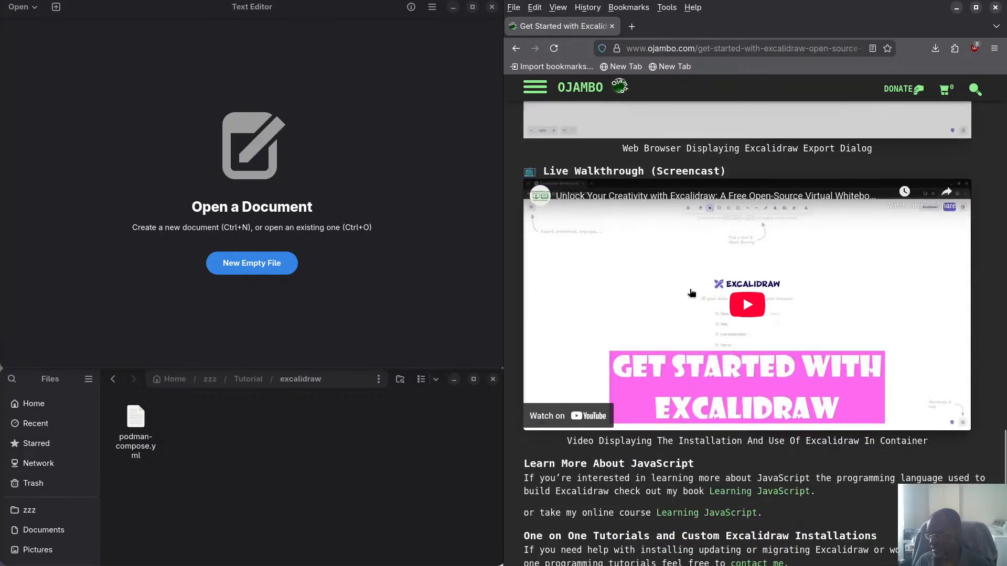
Play the embedded live walkthrough video briefly, pause it, and review the learning and recommended resources at the article's end.
click(748, 302)
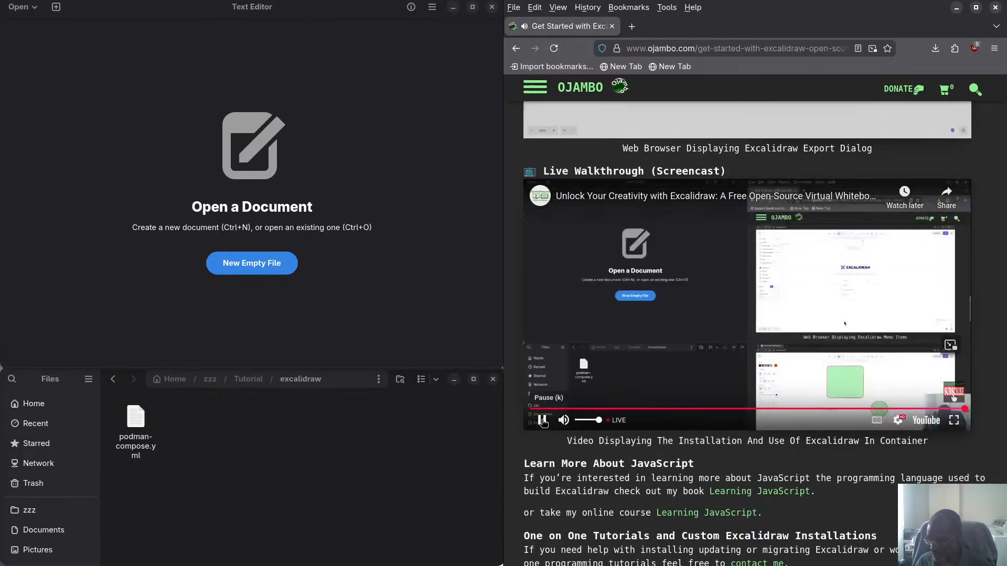
click(542, 421)
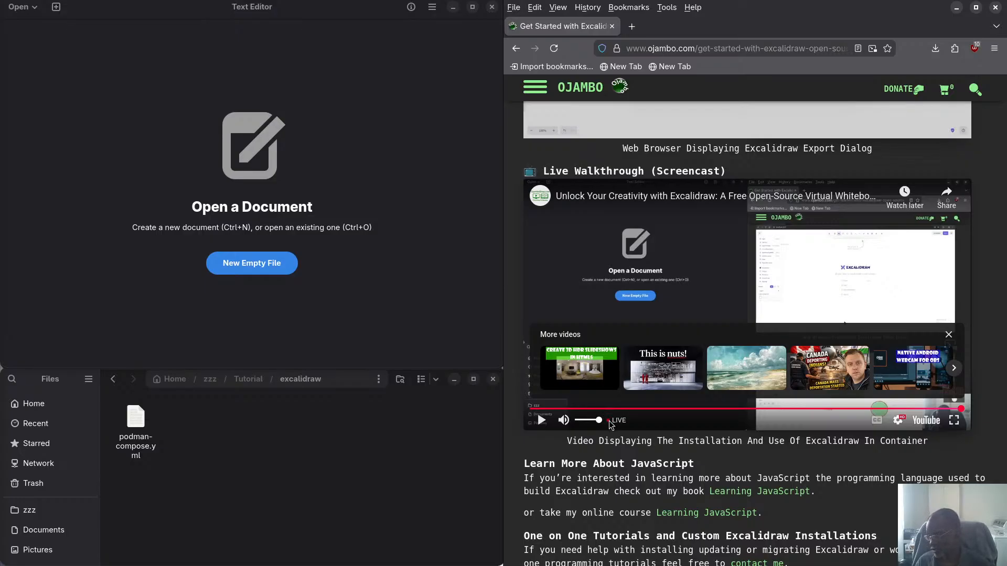
scroll(603, 412, down, 5)
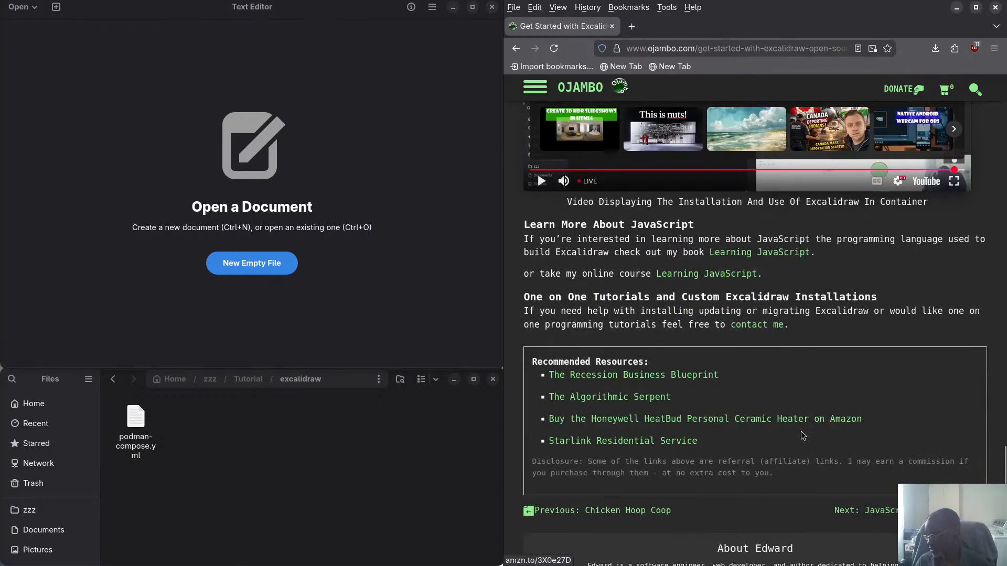
scroll(603, 425, down, 2)
scroll(746, 396, down, 1)
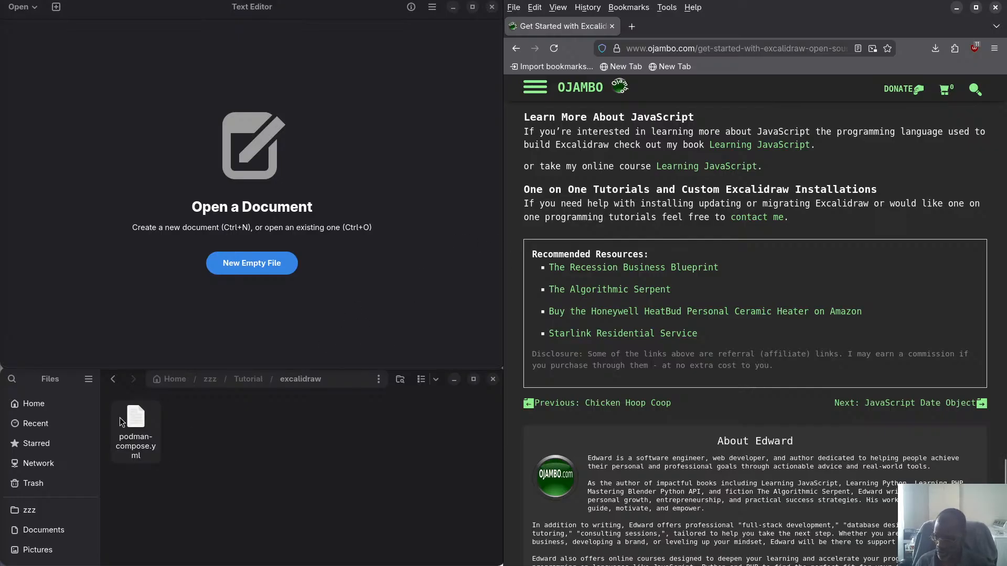
Open podman-compose.yml in the text editor, enlarge its text to review the Excalidraw service configuration, and close the editor.
drag(128, 431, 126, 171)
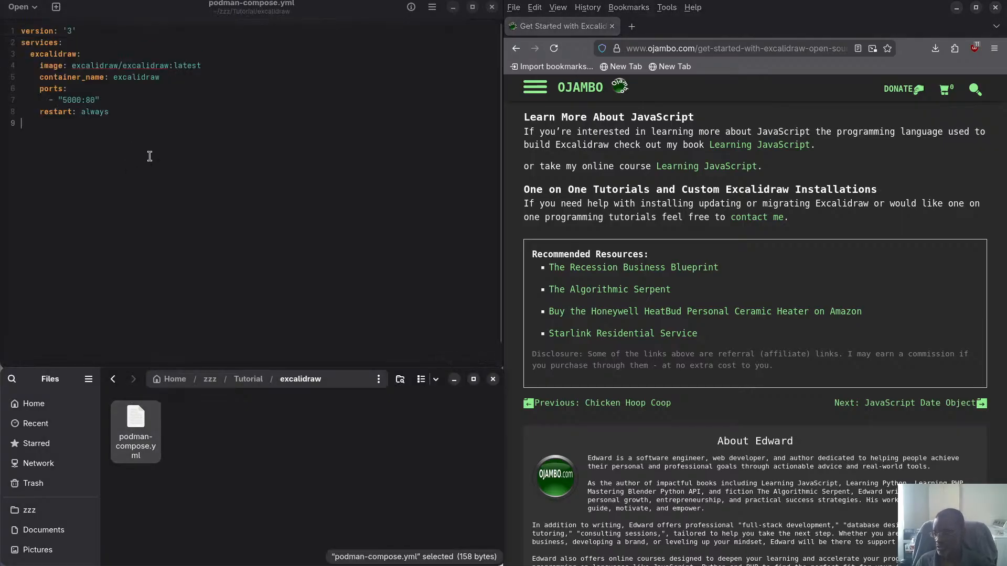
key(ctrl+plus)
key(ctrl+plus)
key(ctrl+plus)
key(ctrl+plus)
key(ctrl+plus)
key(ctrl+plus)
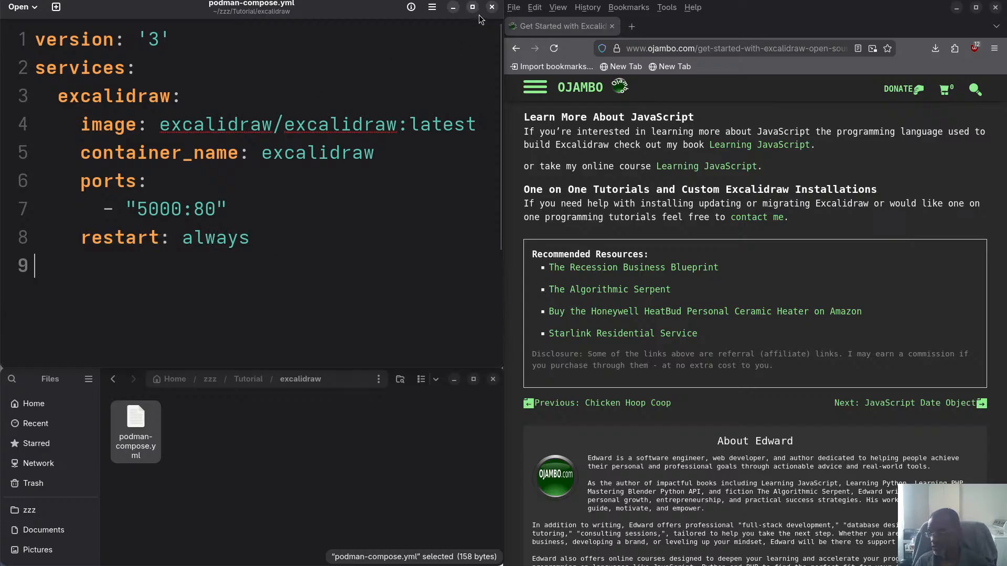
click(394, 58)
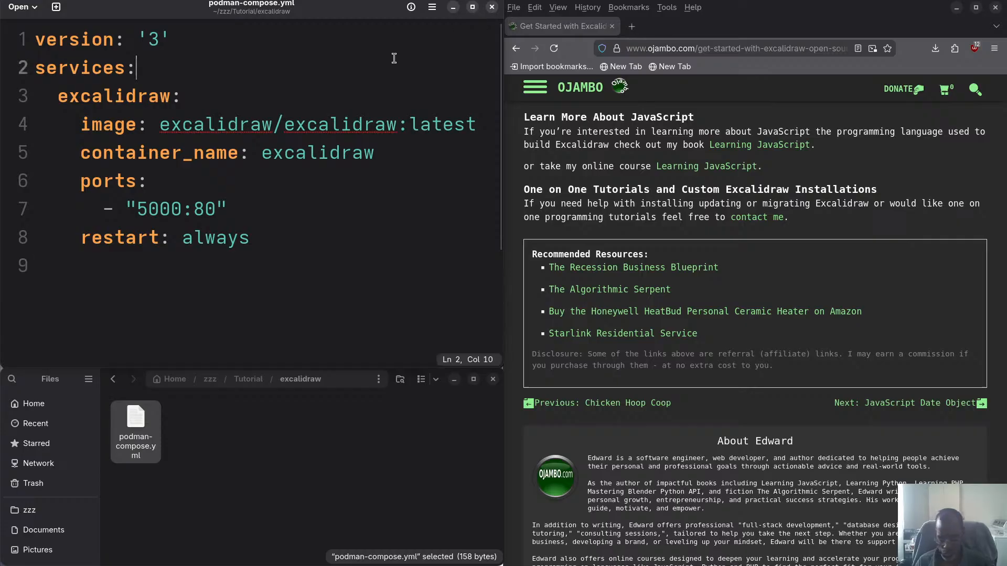
key(ctrl+w)
click(492, 7)
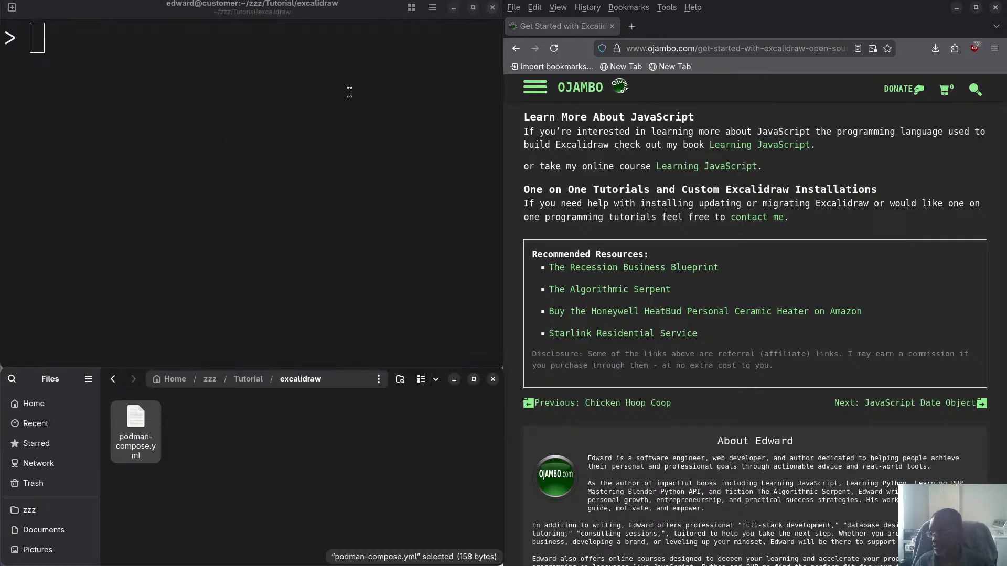
Start the Excalidraw container in detached mode from the terminal with podman-compose up -d.
click(85, 95)
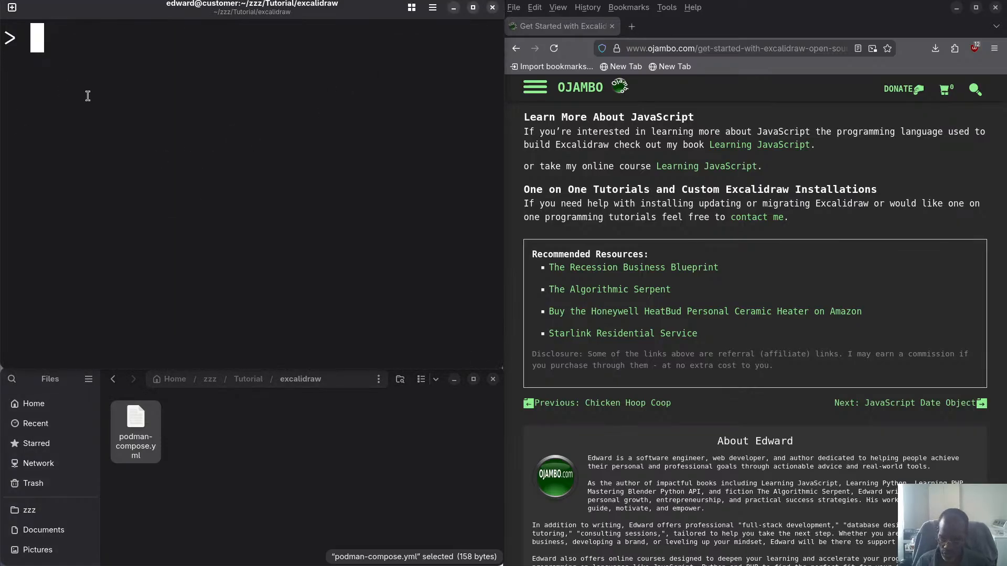
text(podman)
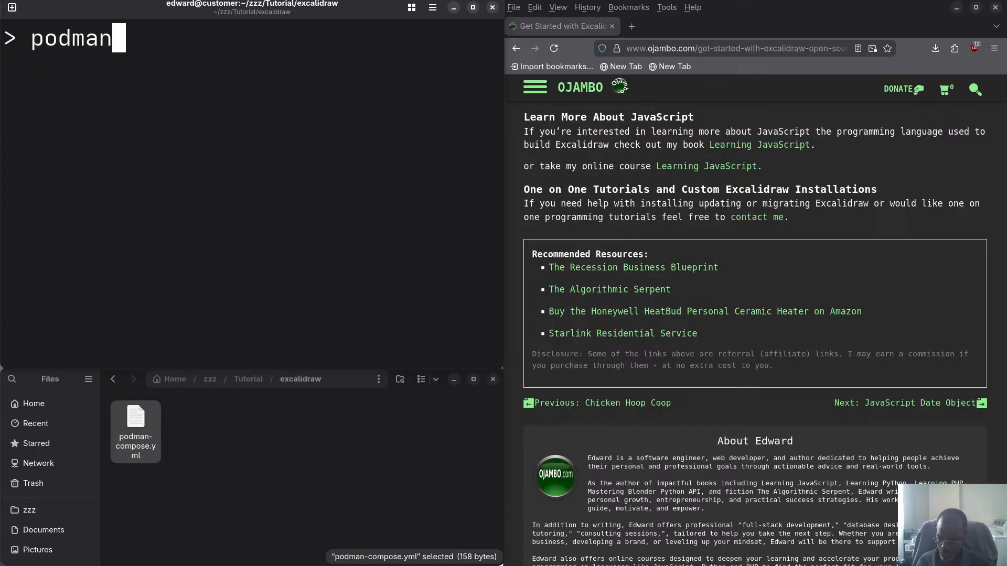
text(-compose)
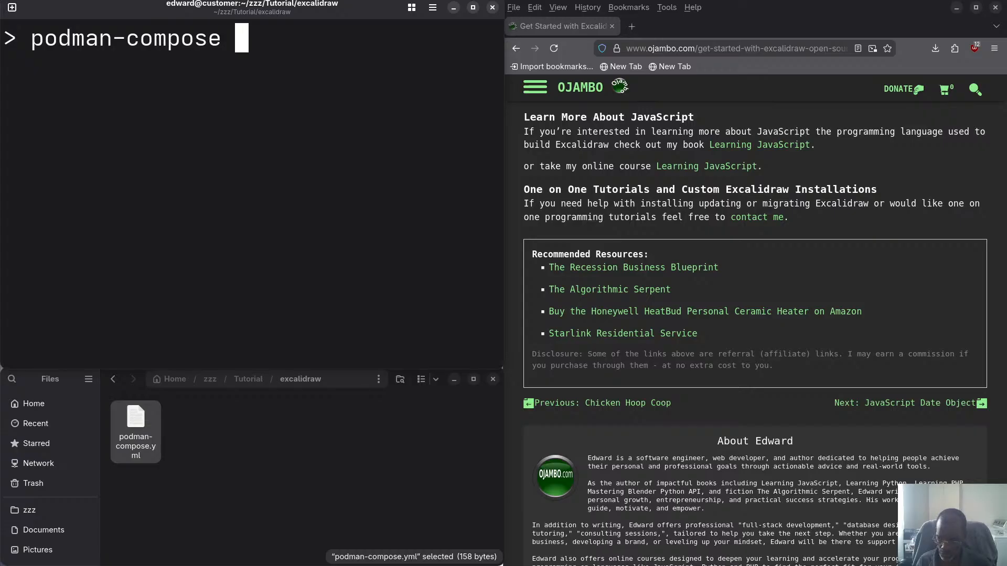
text( up)
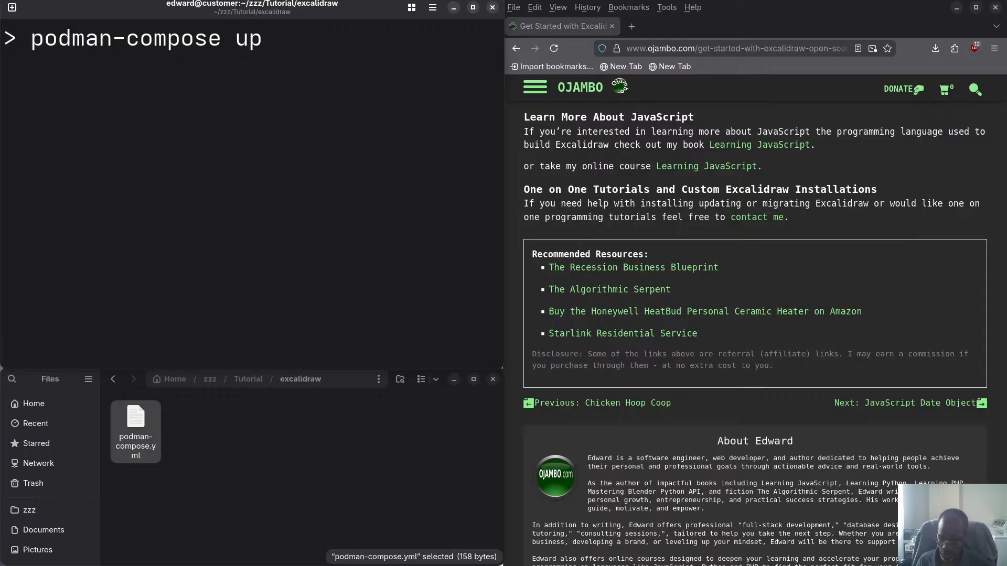
text(-d)
key(Return)
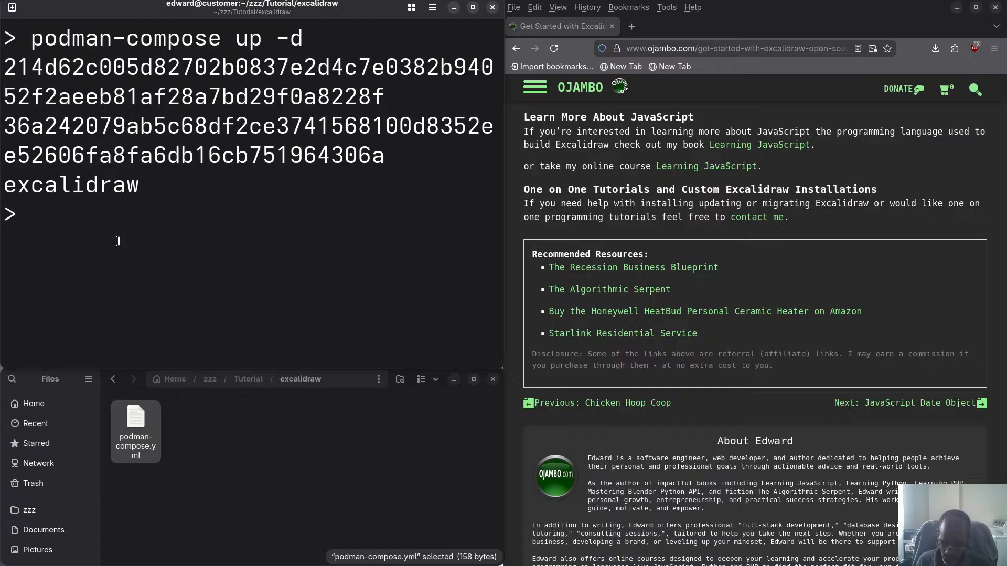
List the local container images with podman images and reduce the terminal's text size to read the table.
text(pdo)
key(BackSpace)
key(BackSpace)
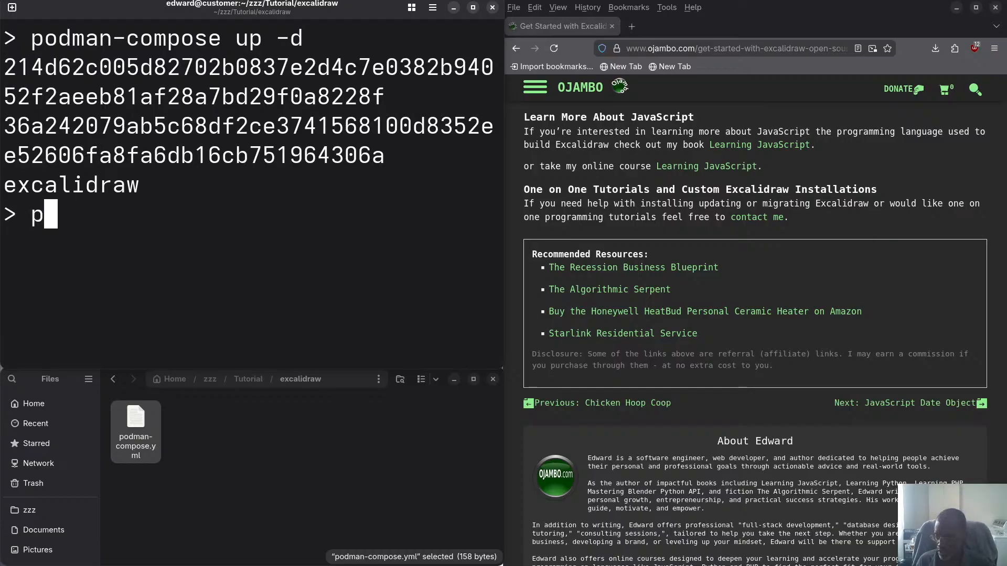
text(odman)
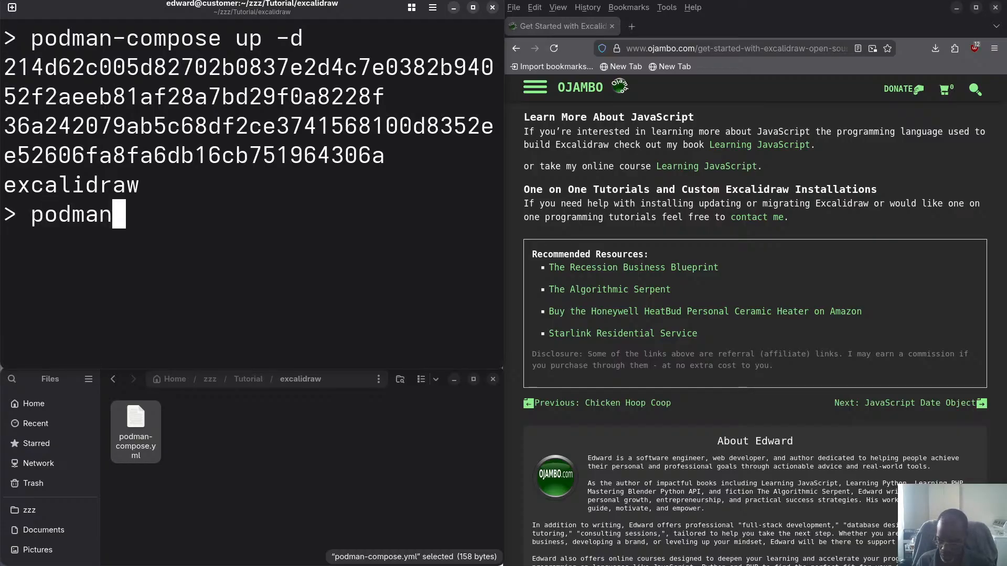
text( images)
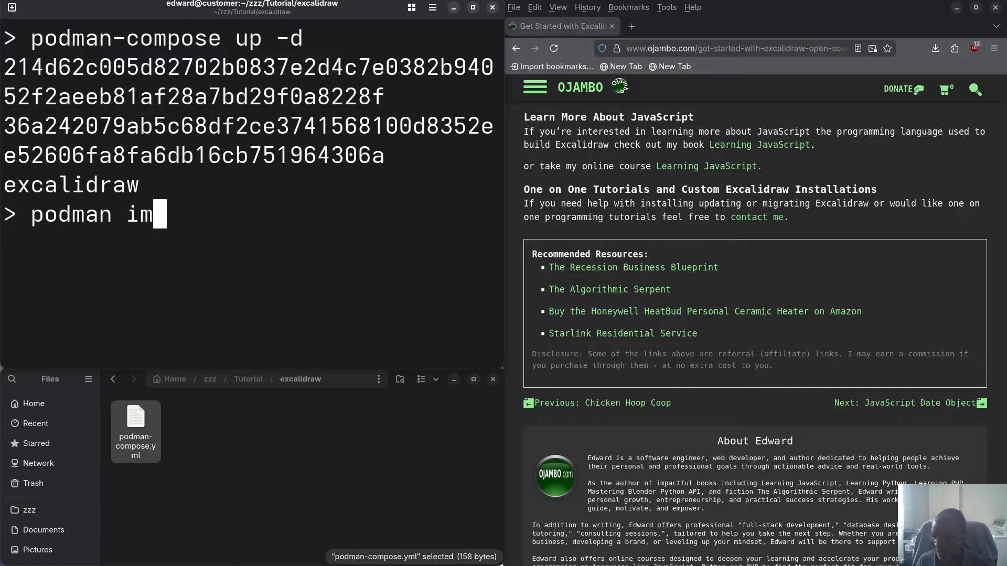
key(Return)
key(ctrl+minus)
key(ctrl+minus)
key(ctrl+minus)
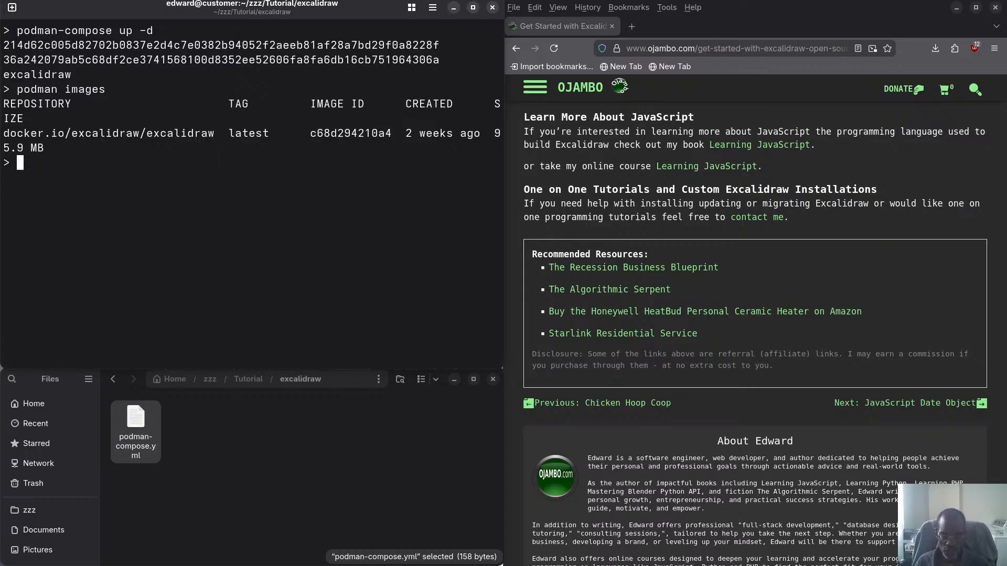
Switch to Chromium, load the Excalidraw whiteboard at localhost:5000 in a half-screen window, and return to the terminal.
key(alt+Tab)
drag(0, 137, 163, 116)
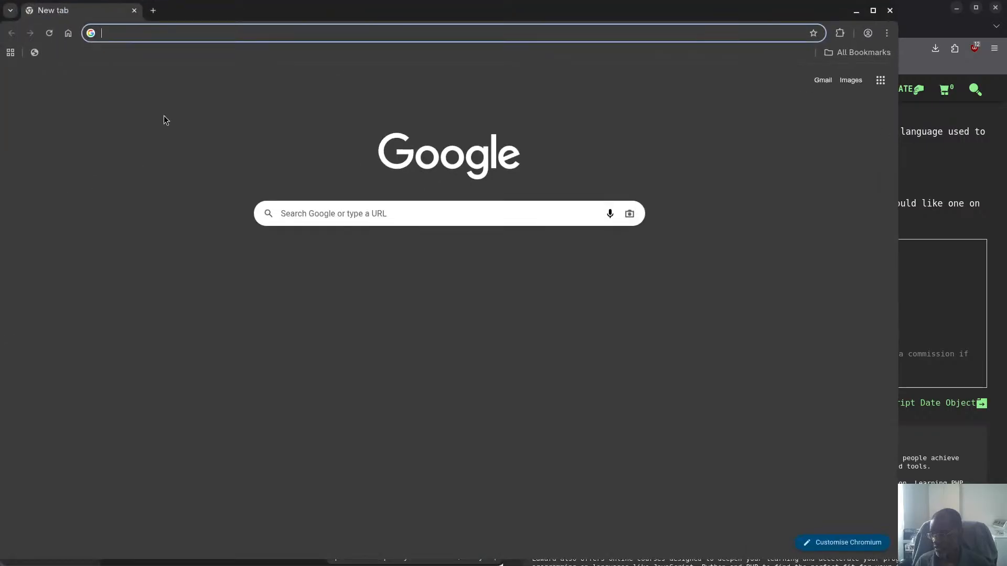
drag(291, 9, 2, 109)
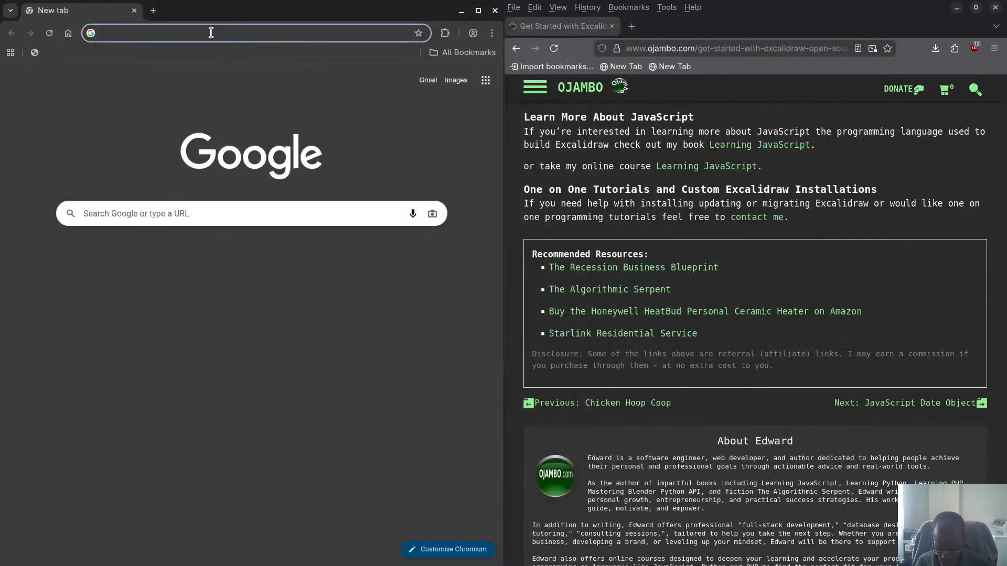
text(localhost:8000)
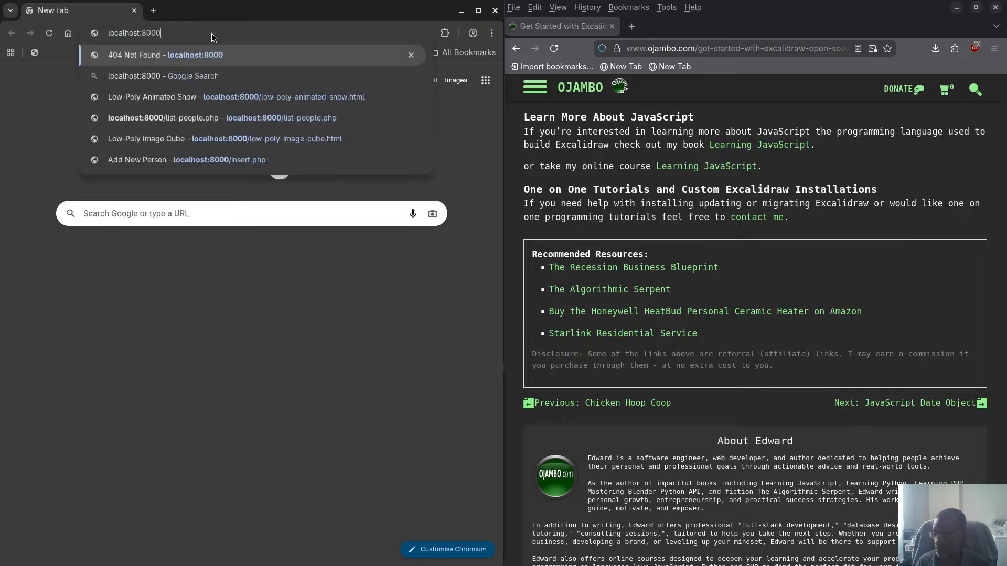
key(BackSpace)
key(BackSpace)
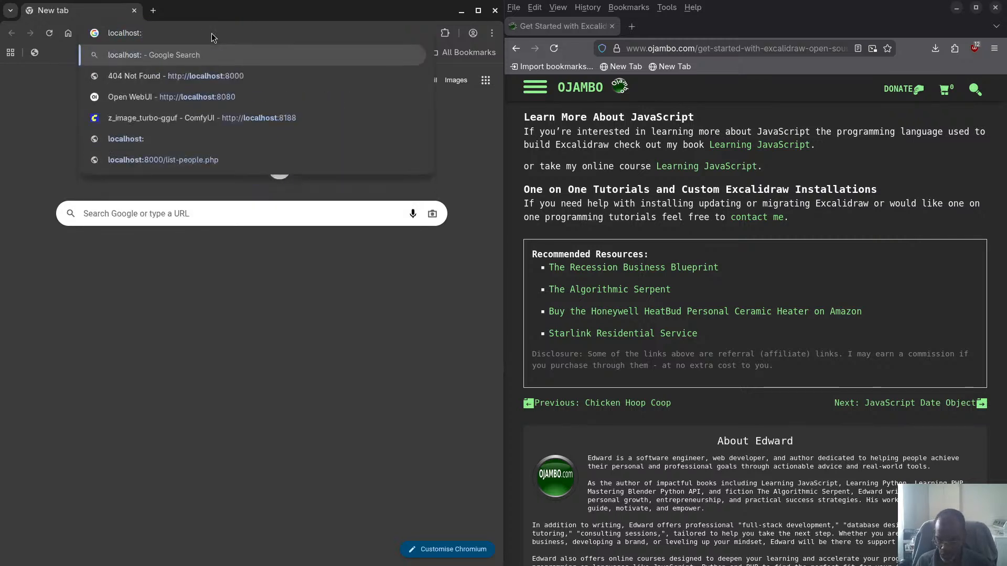
text(5000)
key(Return)
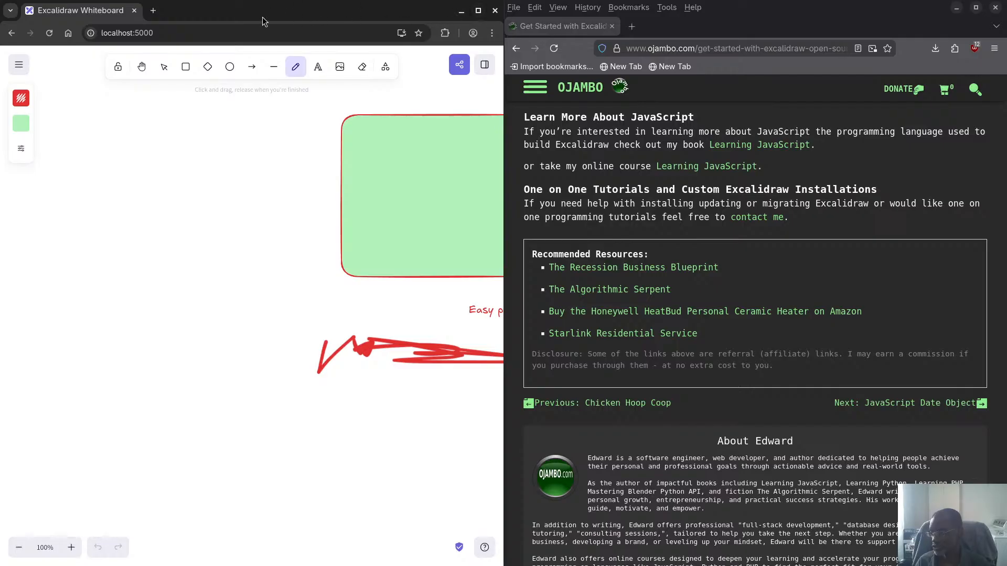
click(461, 11)
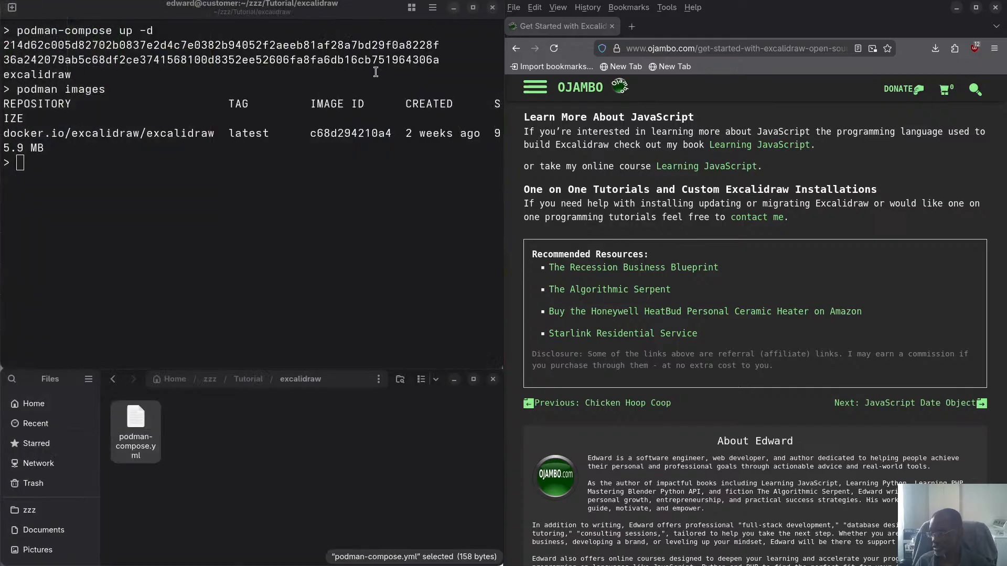
click(190, 210)
text(podman)
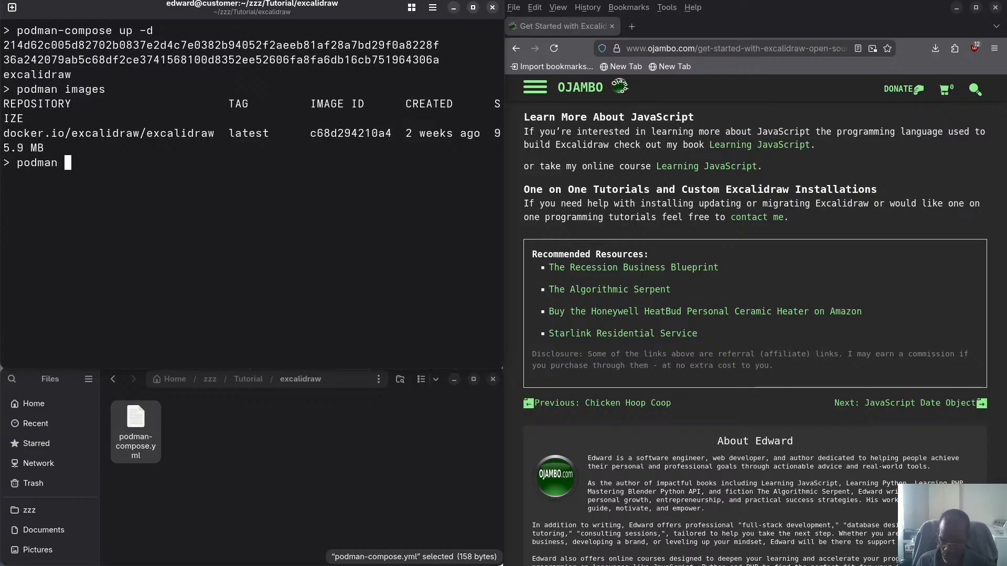
text( s)
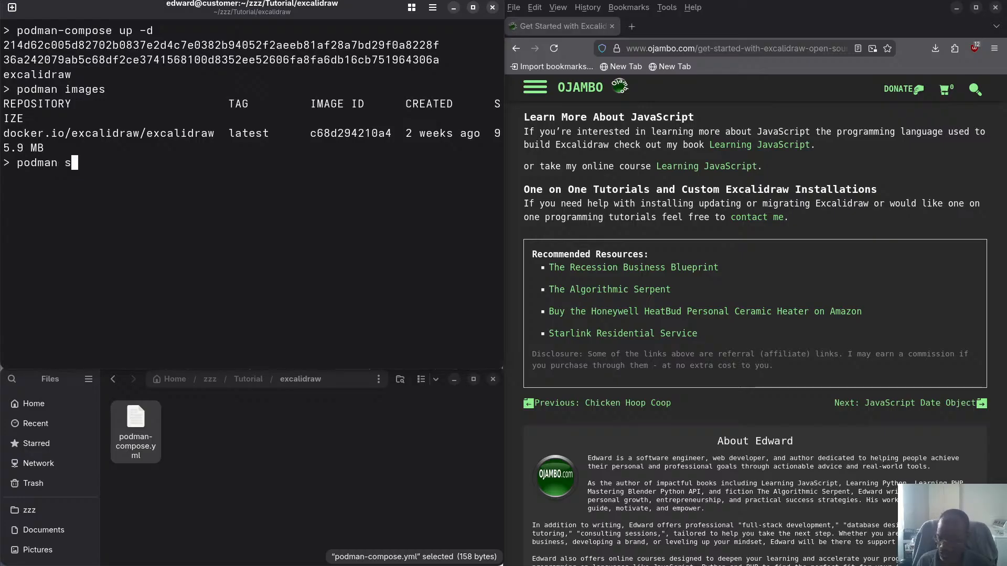
text(top)
key(BackSpace)
key(BackSpace)
key(BackSpace)
key(BackSpace)
key(BackSpace)
key(BackSpace)
key(BackSpace)
key(BackSpace)
key(BackSpace)
key(BackSpace)
key(BackSpace)
Stop and remove the running Excalidraw container with podman-compose down.
text(podman-compose )
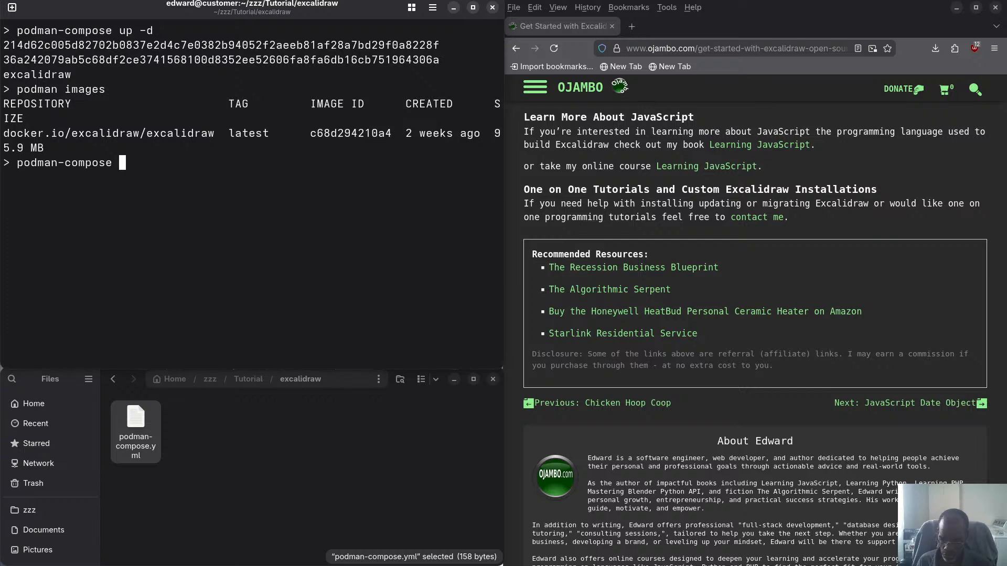
text(down)
key(Return)
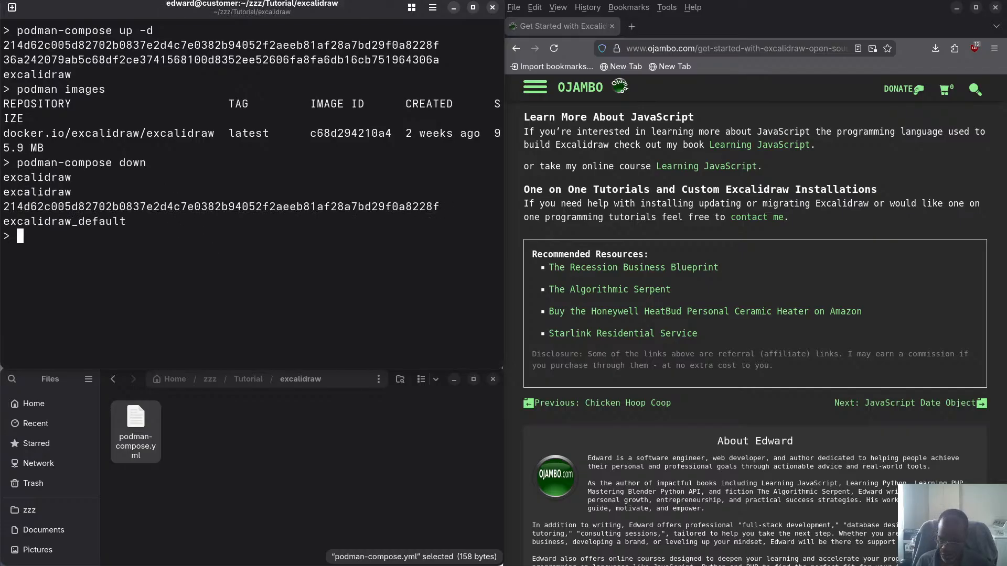
Try to remove excalidraw_default with podman rm, reusing the name from the shutdown output.
text(podman )
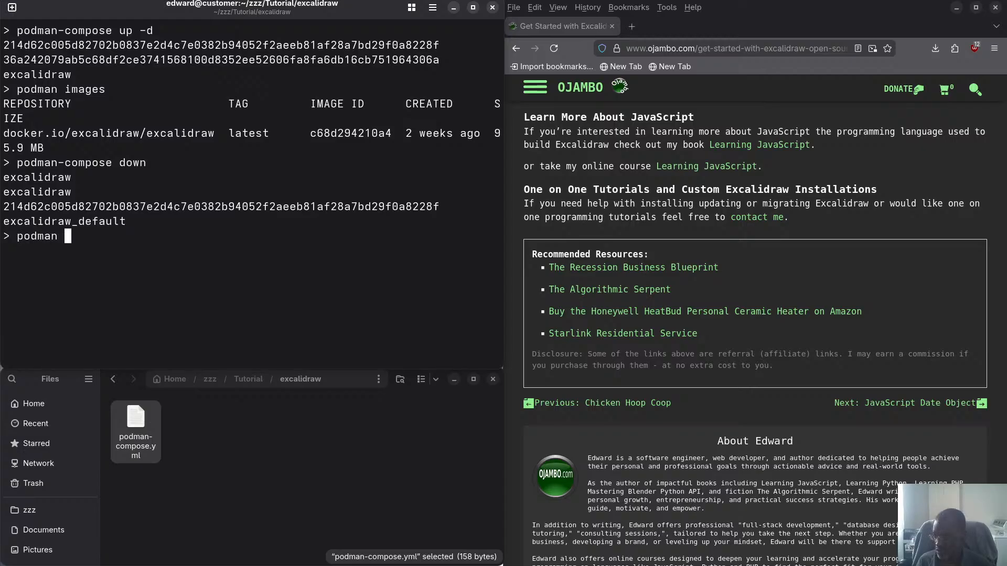
text(rm)
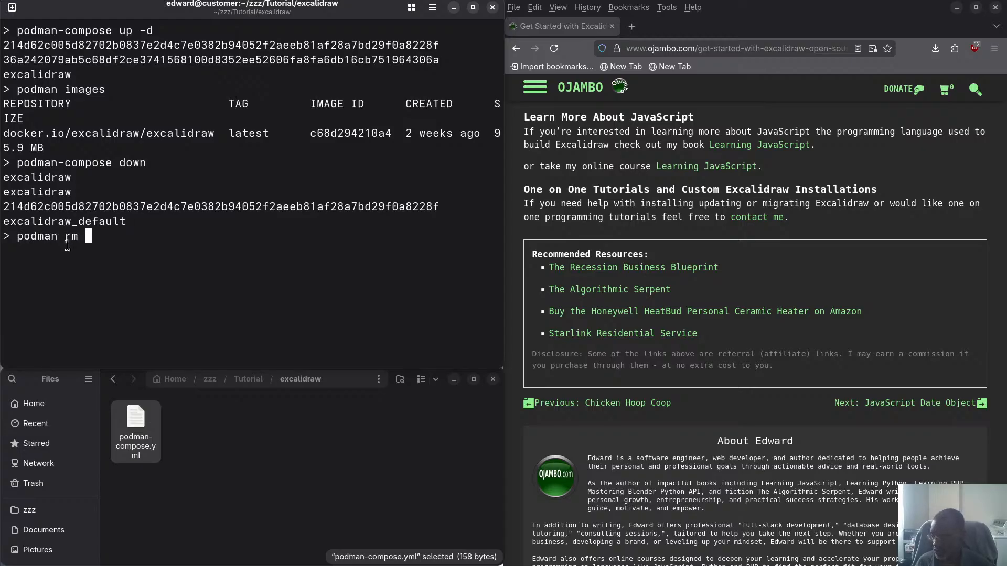
double_click(71, 223)
right_click(71, 222)
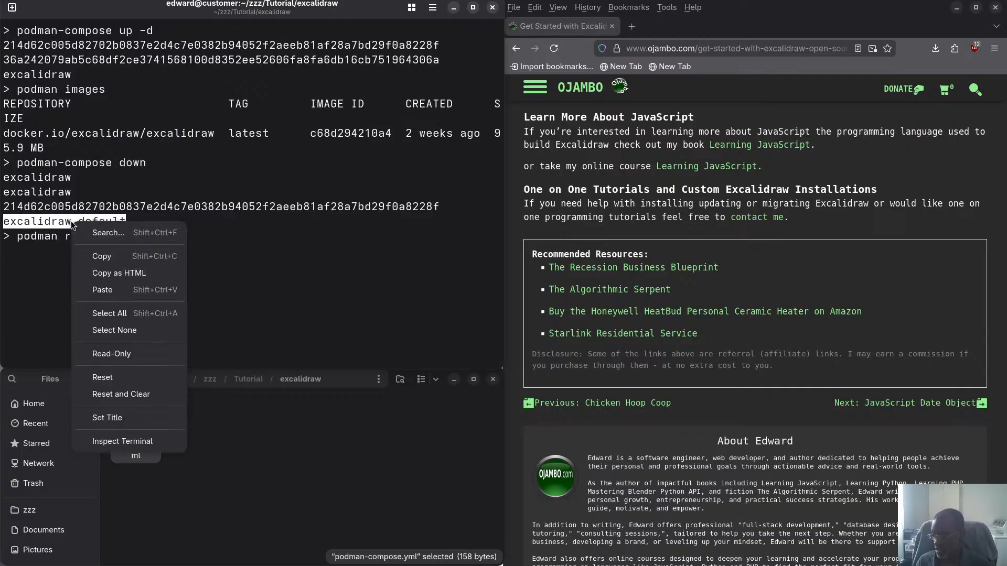
click(89, 258)
right_click(192, 265)
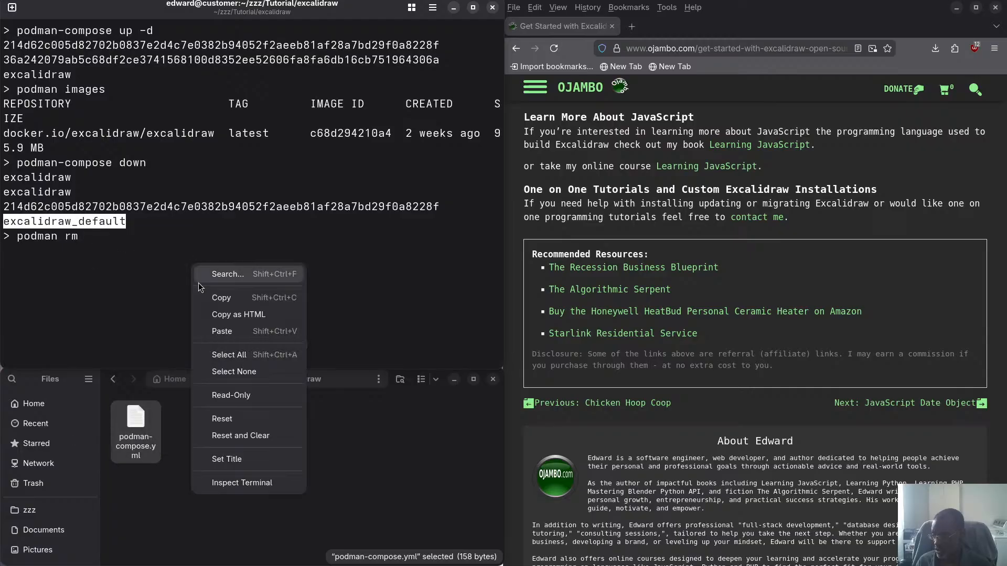
click(226, 333)
key(Return)
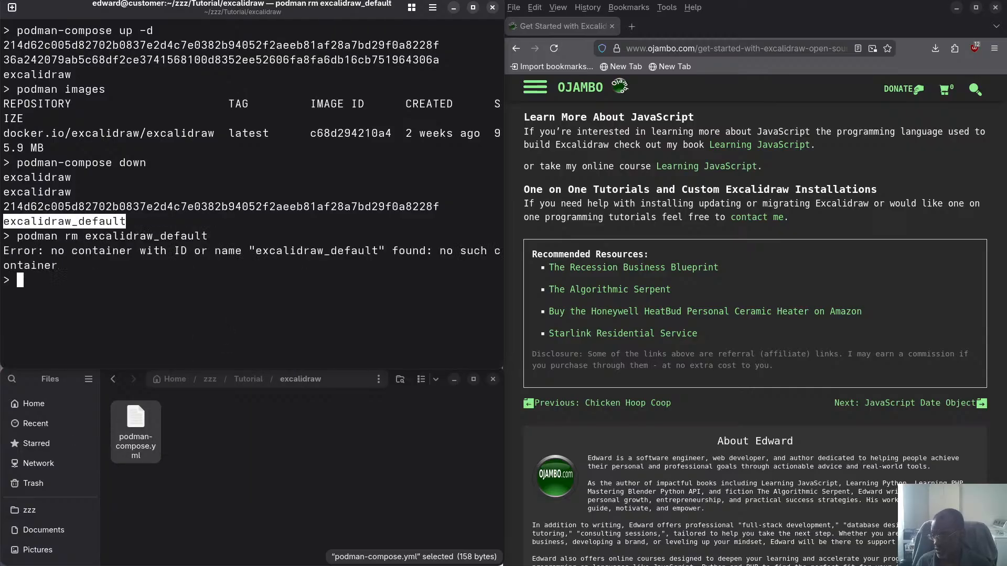
List all containers, including stopped ones, with podman ps -a.
text(podman ps -a)
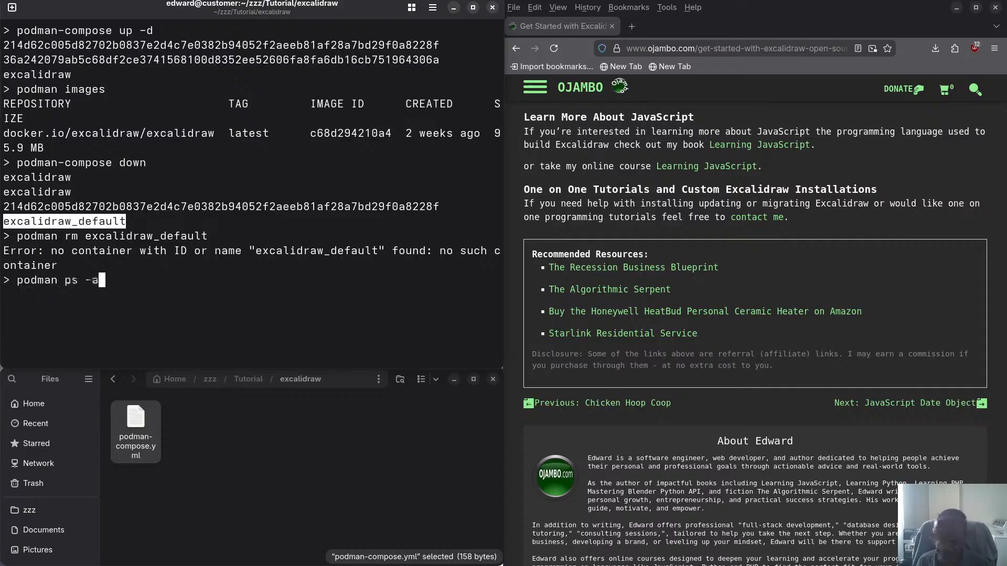
key(Return)
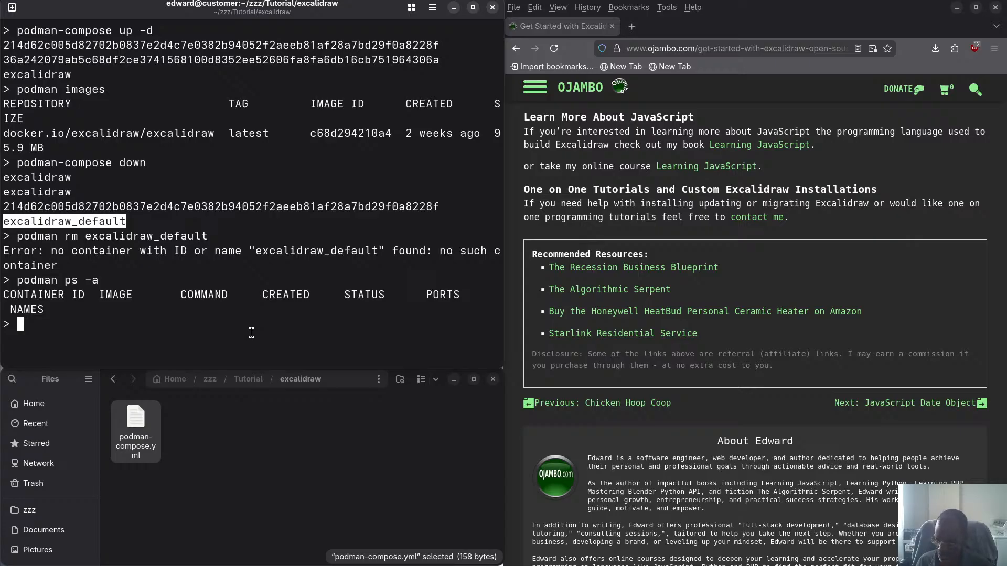
text(l)
key(BackSpace)
Show the podman volume subcommands and list the existing volumes with podman volume ls.
text(podm)
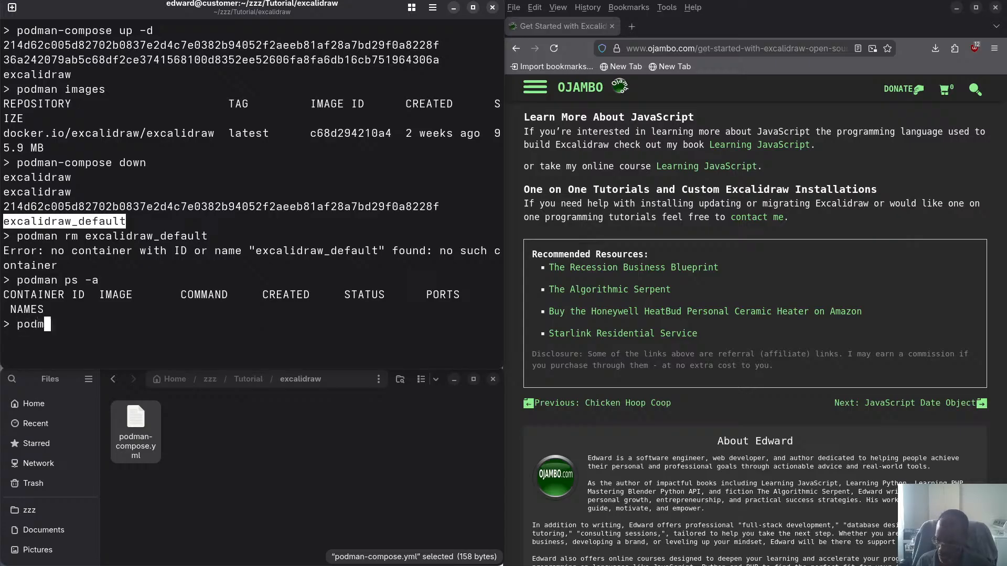
text(an volume)
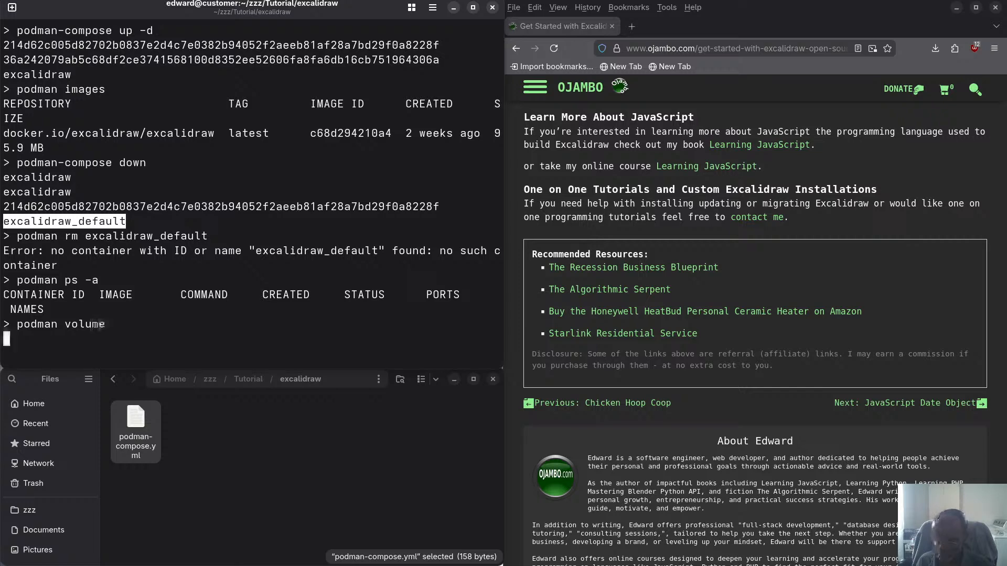
key(Return)
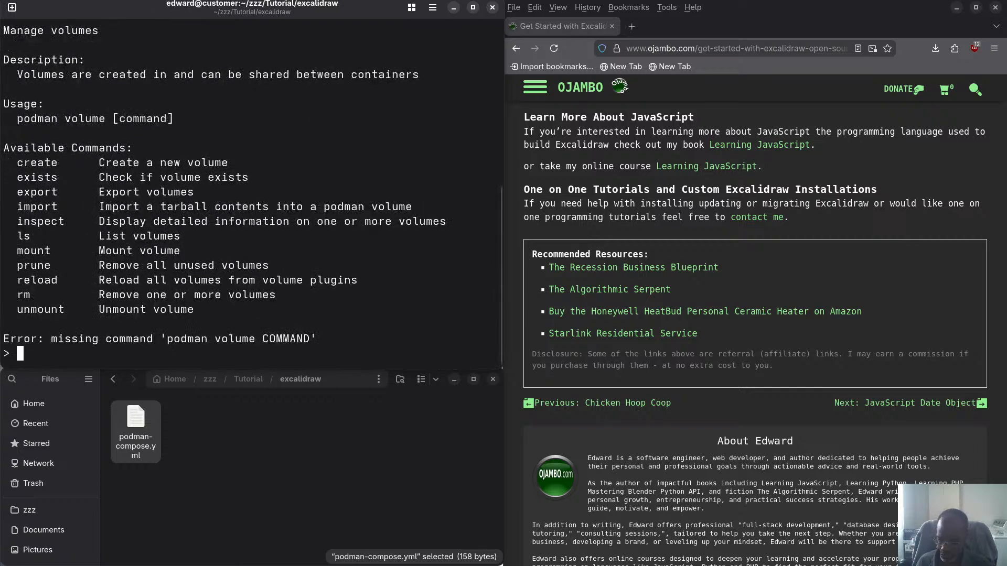
key(Up)
text(ls)
key(Return)
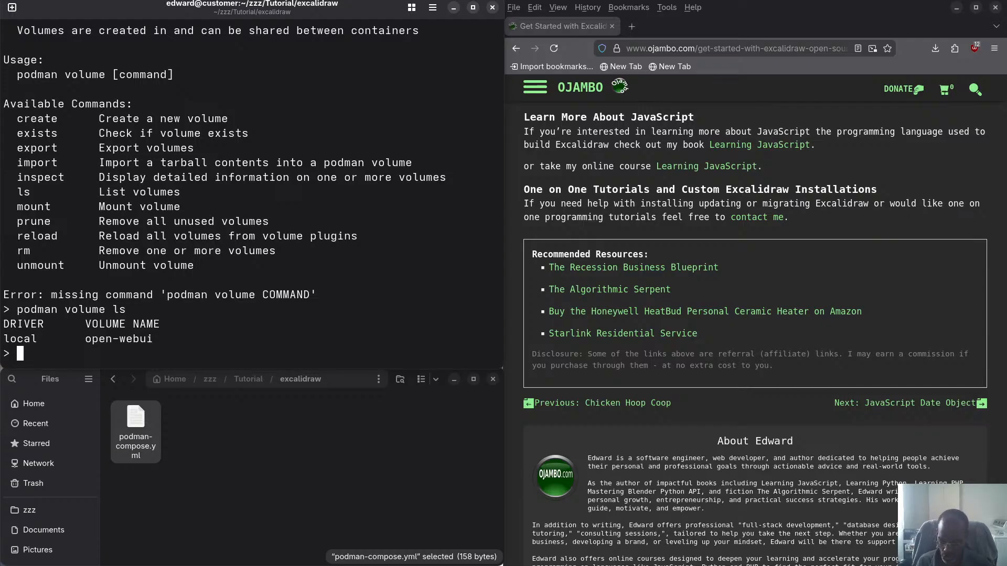
text(podman)
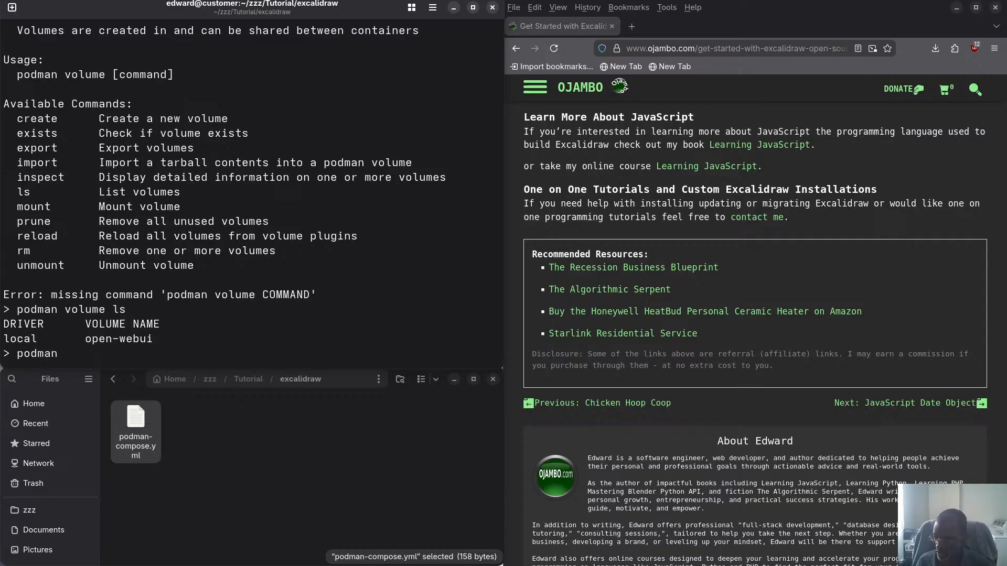
key(BackSpace)
key(BackSpace)
key(BackSpace)
key(BackSpace)
key(BackSpace)
key(BackSpace)
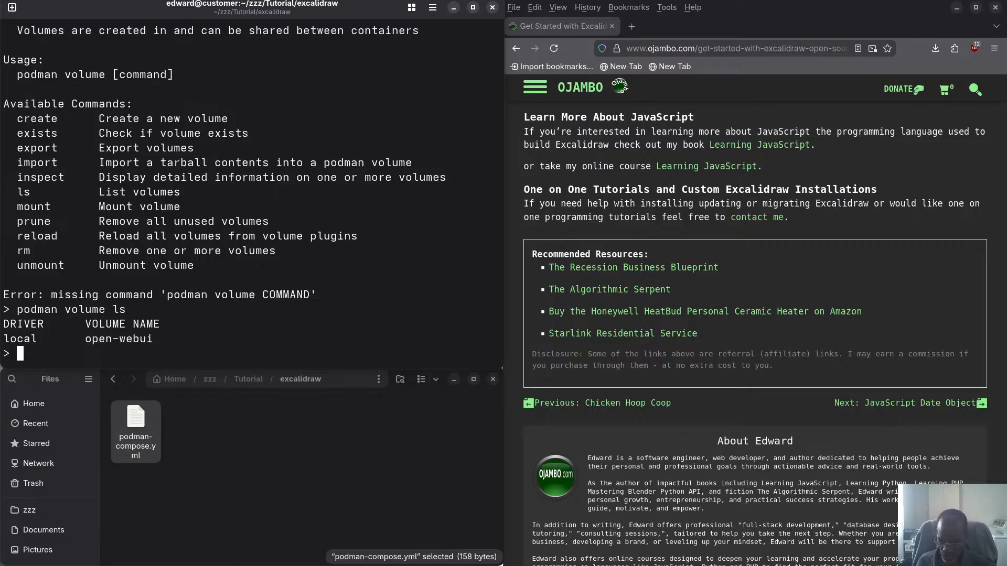
text(r)
key(BackSpace)
Remove all unused volumes with podman volume prune, answering y to the confirmation.
text(podman volum)
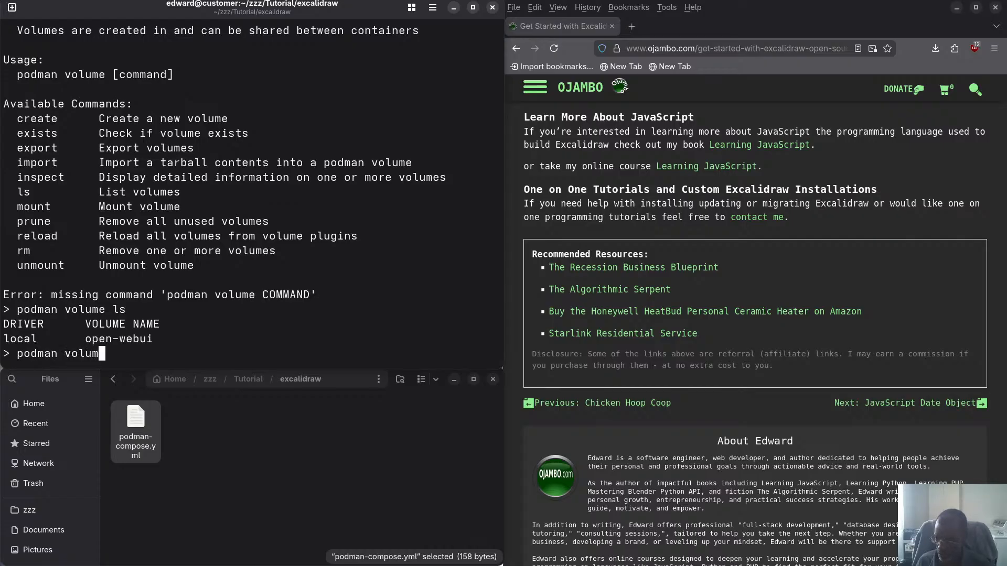
text(e prune)
key(Return)
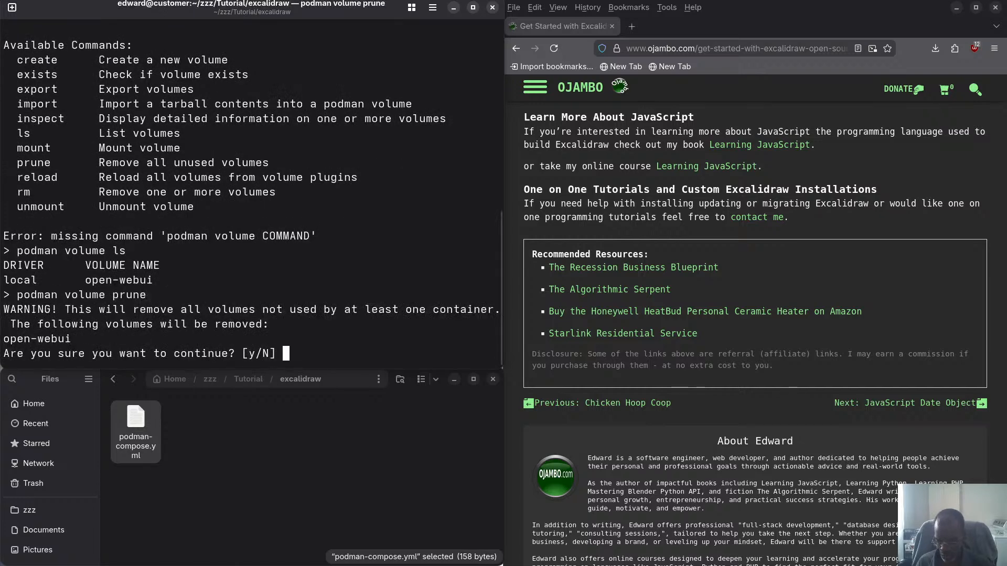
text(y)
key(Return)
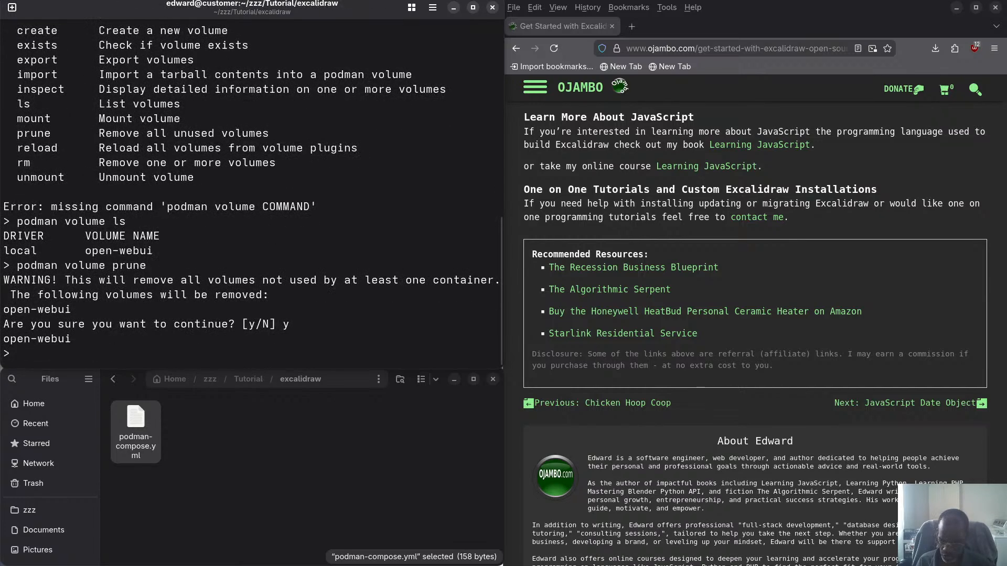
List the local container images again with podman images after the volume cleanup.
text(podm)
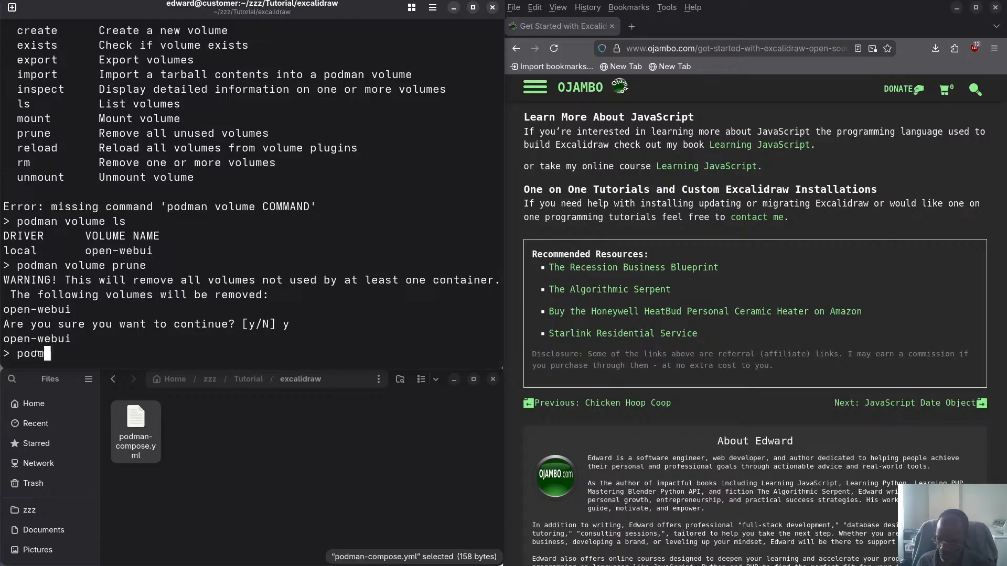
text(an images)
key(Return)
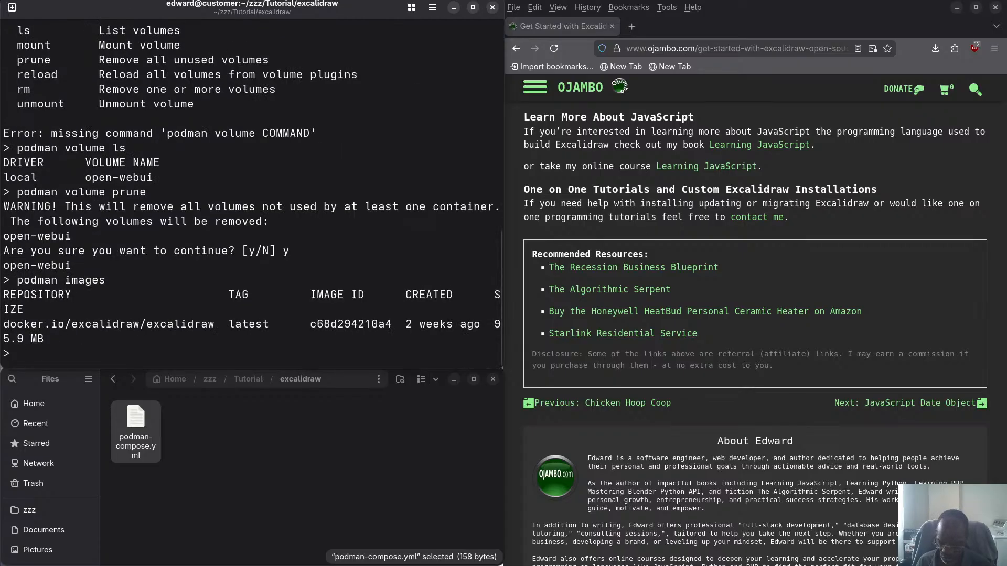
Delete the Excalidraw image with podman rmi, using its copied image ID c68d294210a4.
text(podman rmi)
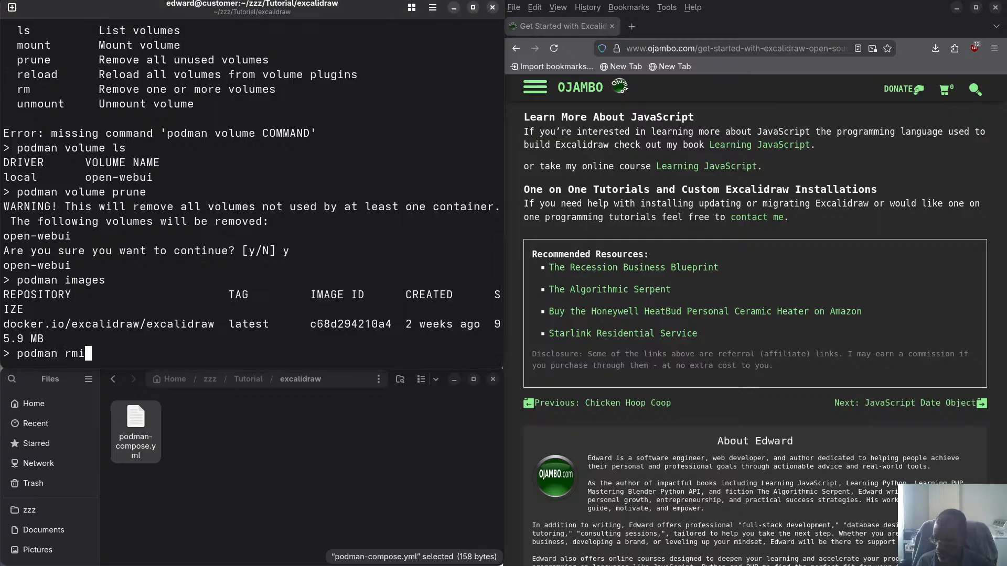
double_click(364, 323)
right_click(363, 324)
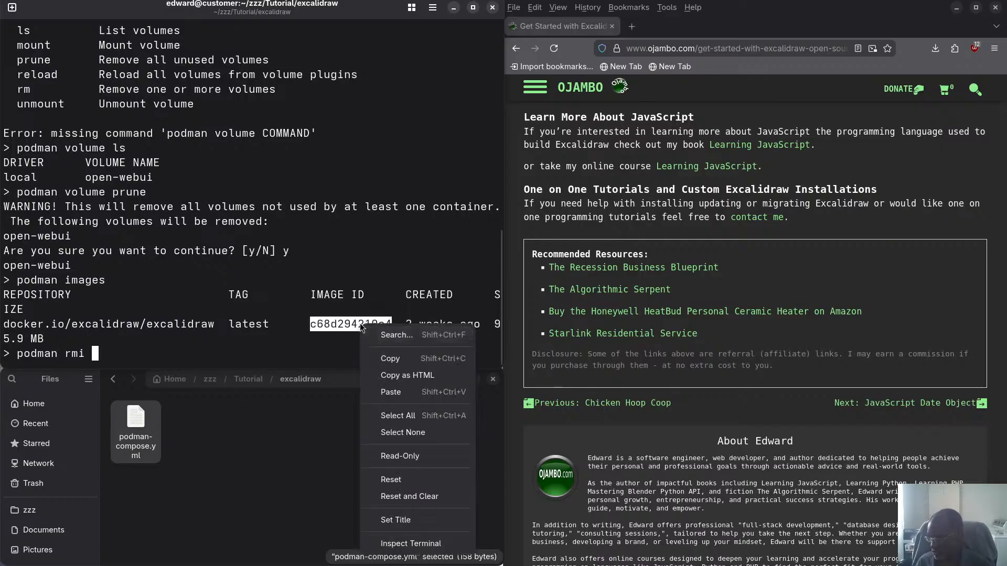
click(394, 364)
right_click(363, 202)
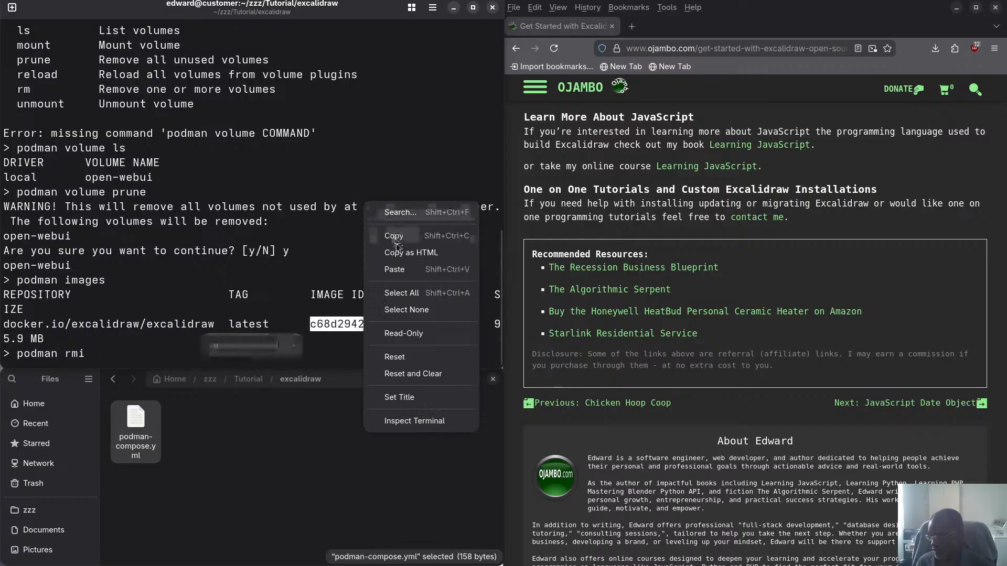
click(405, 274)
key(Return)
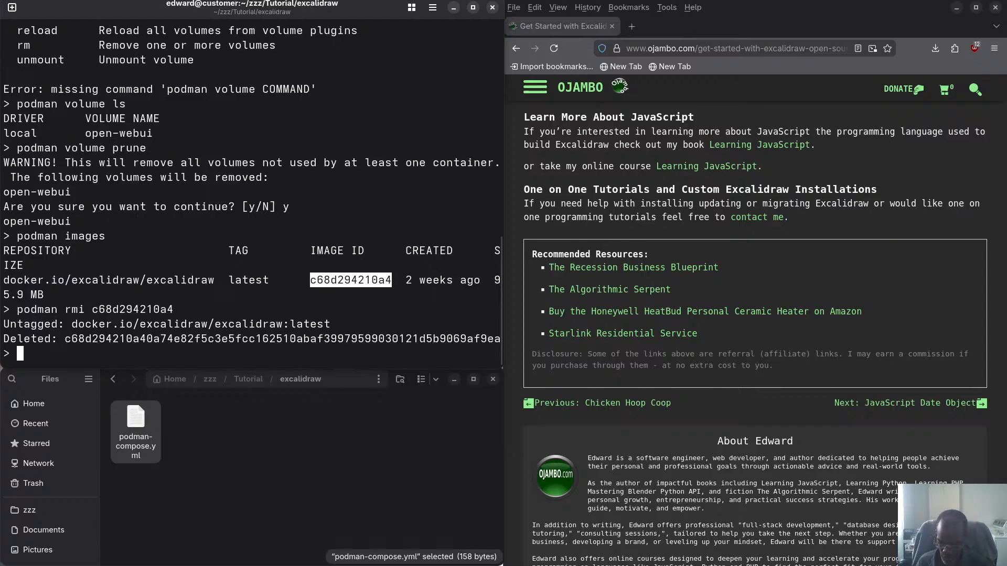
Clear the terminal and start the Excalidraw container in the background with podman-compose up -d.
text(clear)
key(Return)
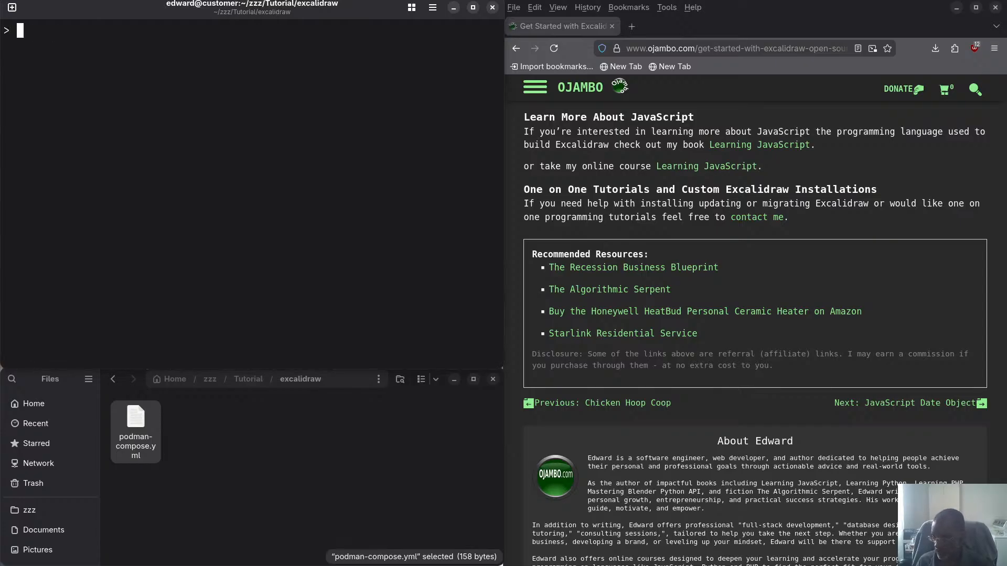
text(podman-)
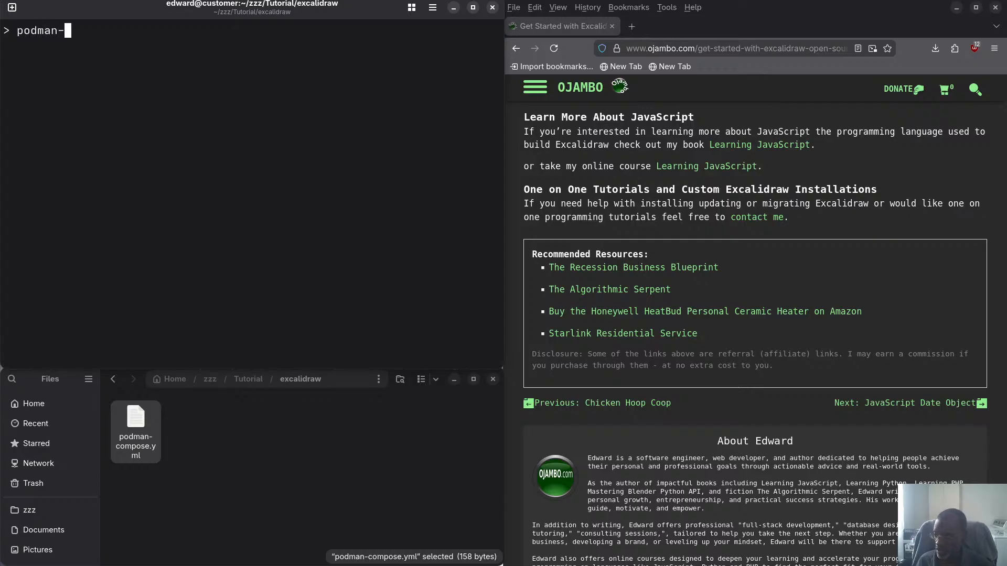
text(compose up -d)
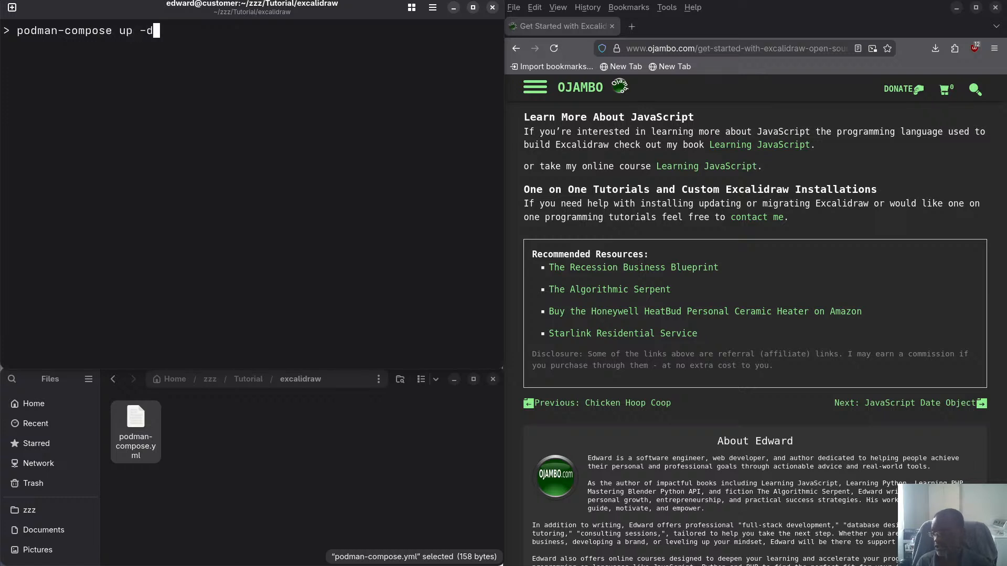
key(Return)
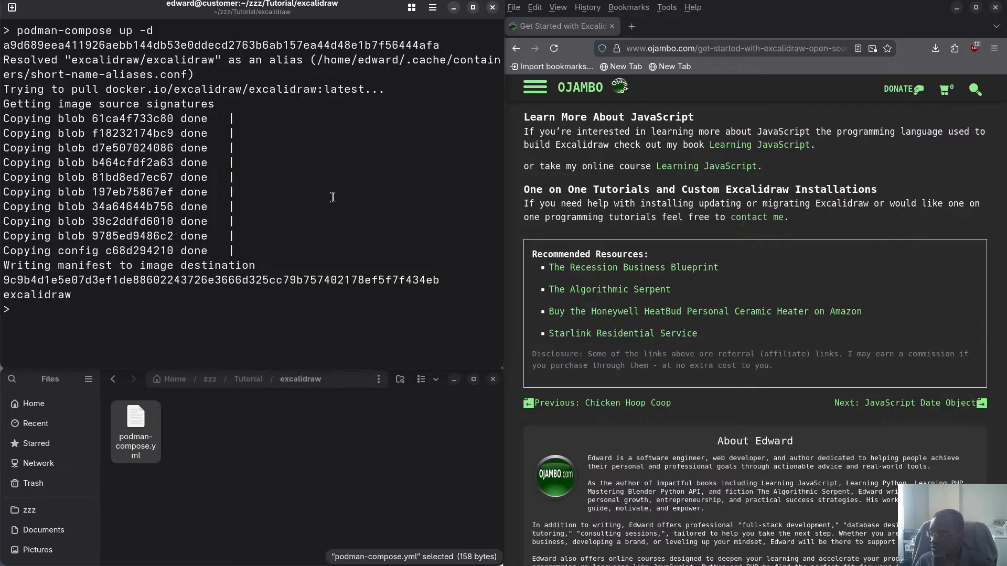
Switch to the Excalidraw whiteboard in Chromium, reload localhost:5000 and snap its window back to the left half of the desktop.
key(super)
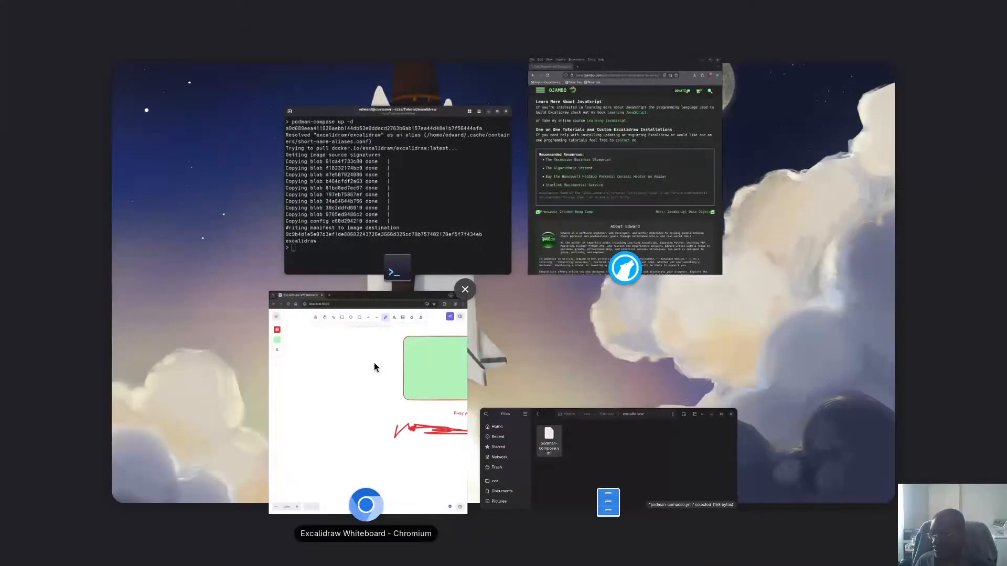
click(373, 363)
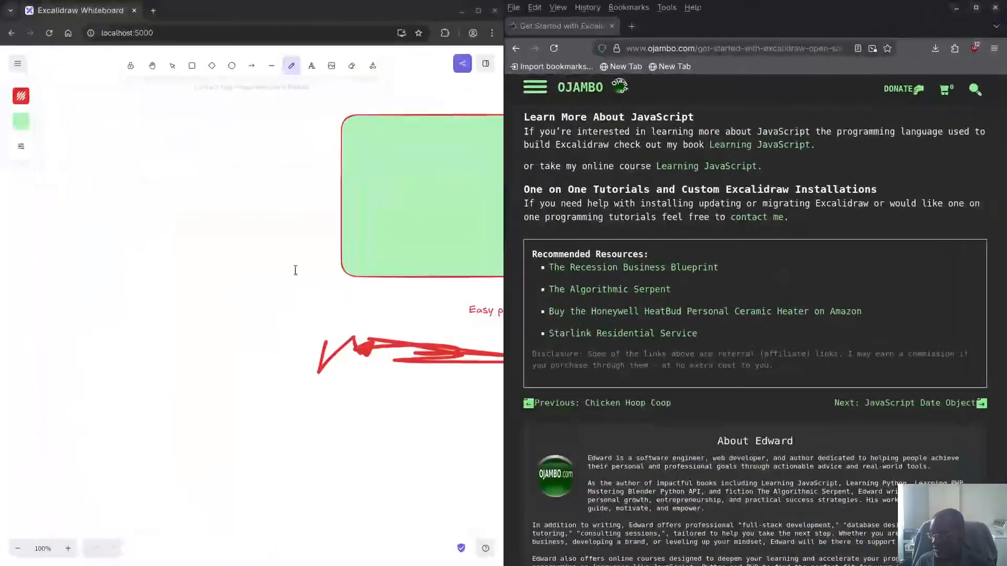
click(50, 34)
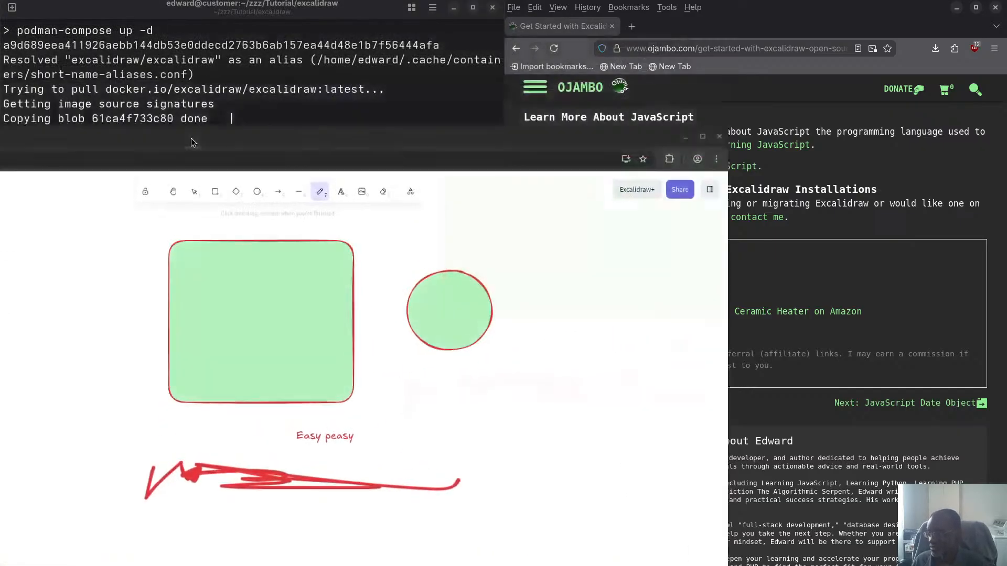
drag(191, 138, 61, 152)
drag(21, 152, 20, 152)
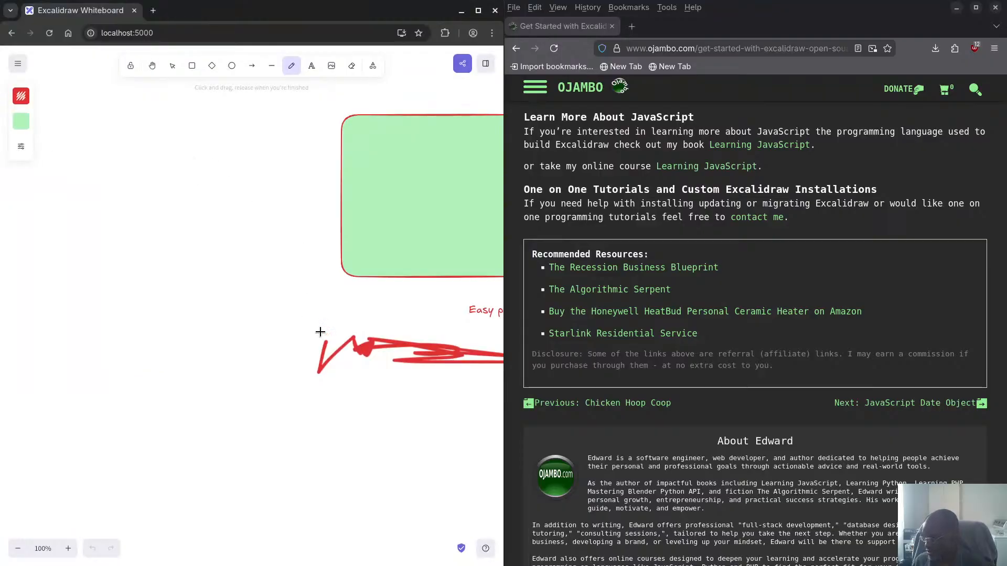
Draw a freehand red stroke on the empty canvas left of the green rectangle at 100% zoom.
scroll(296, 275, down, 5)
scroll(291, 275, up, 5)
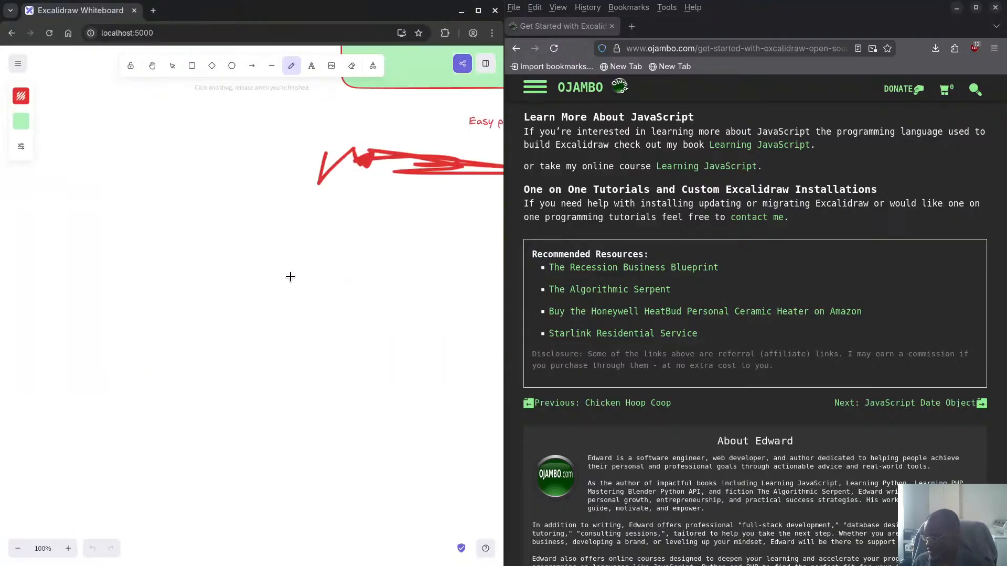
ctrl+scroll(306, 267, down, 6)
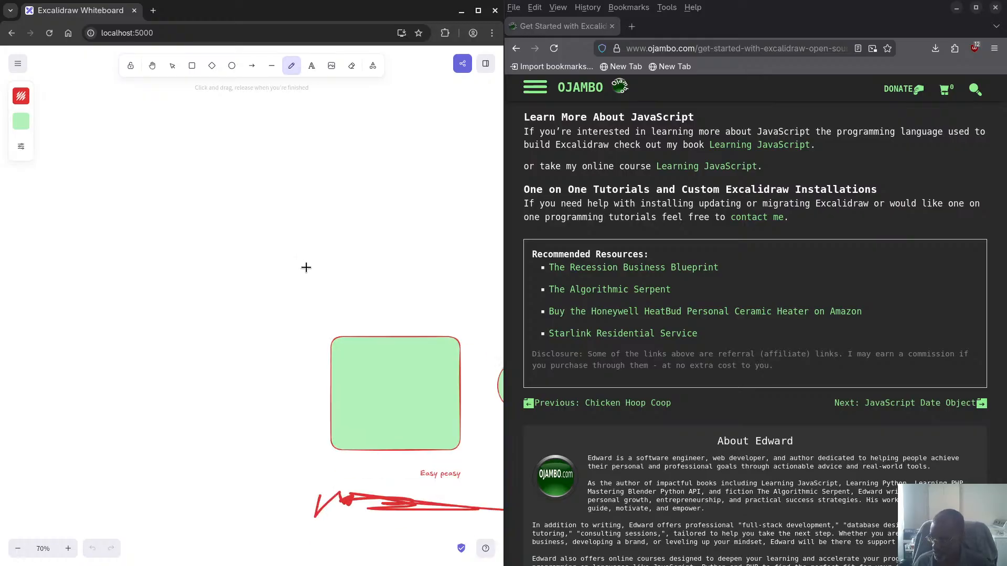
ctrl+scroll(307, 268, up, 1)
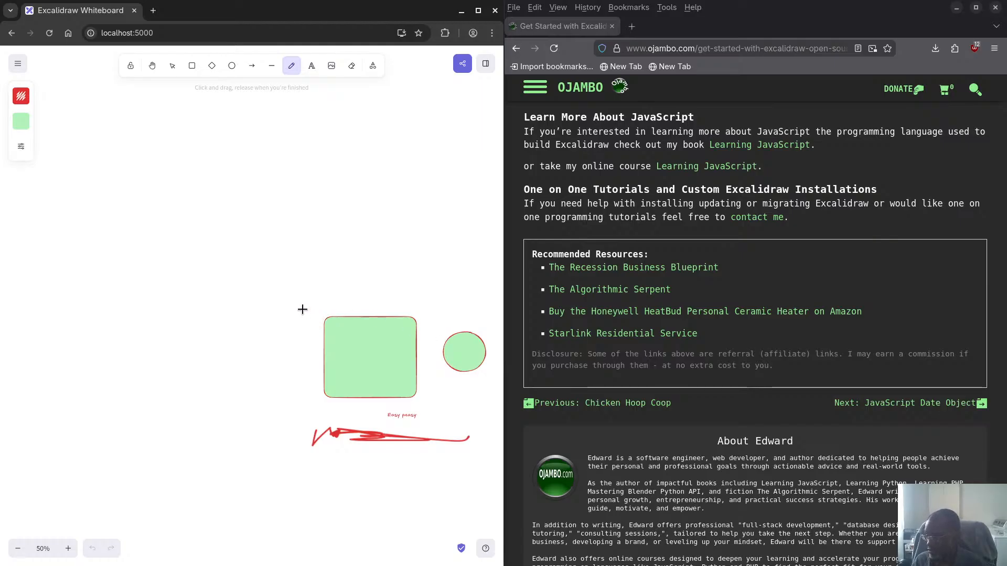
click(41, 551)
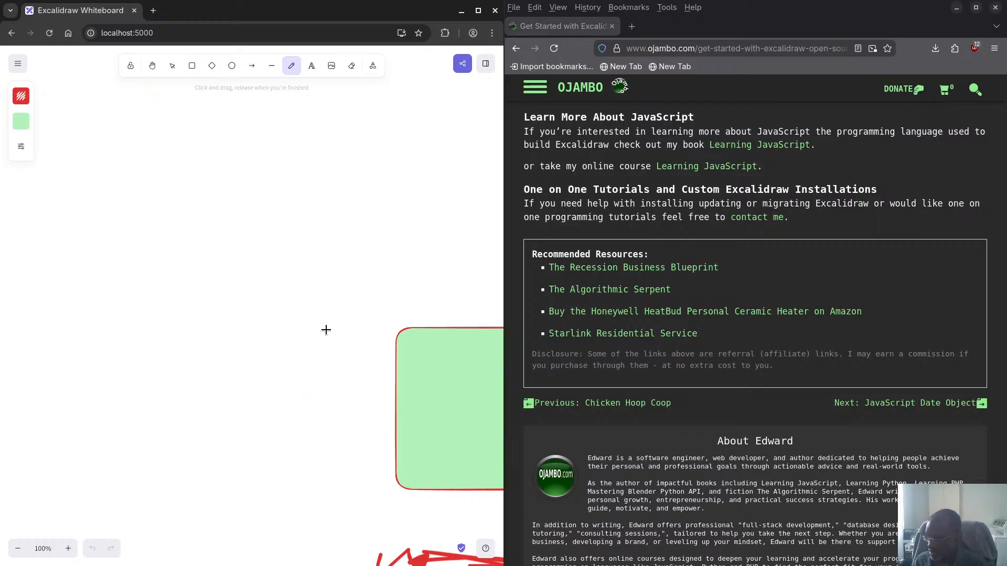
mouse_move(325, 329)
mouse_down()
mouse_move(43, 228)
mouse_move(177, 296)
mouse_up()
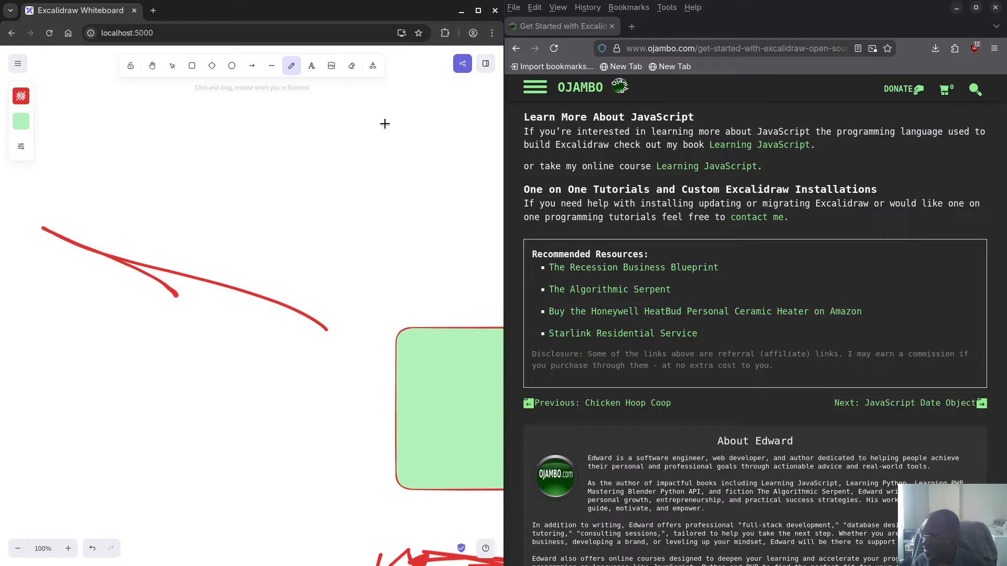
Look through the browser options, the canvas options, Excalidraw's main options and the keyboard shortcuts listed in Help.
click(492, 32)
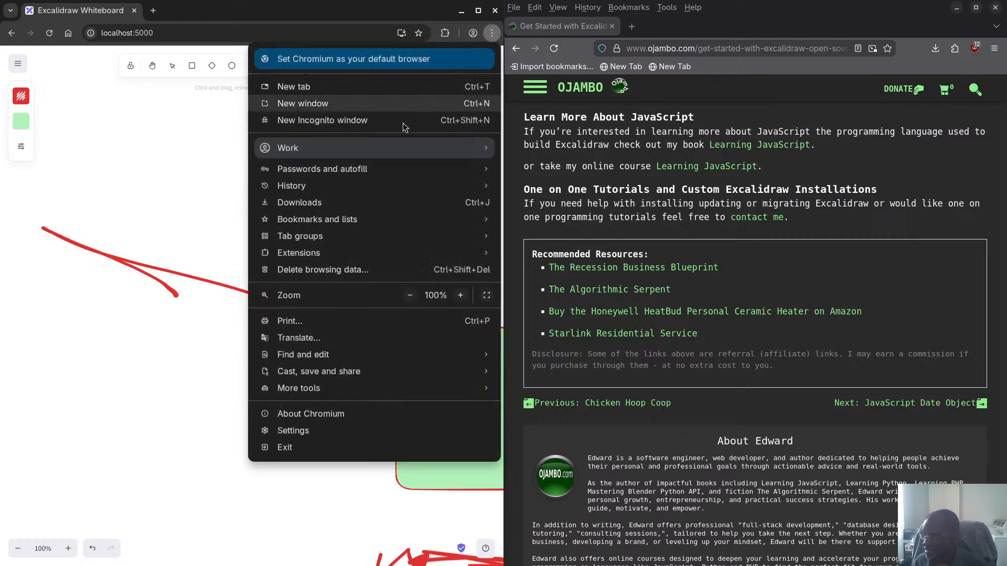
click(294, 210)
right_click(299, 210)
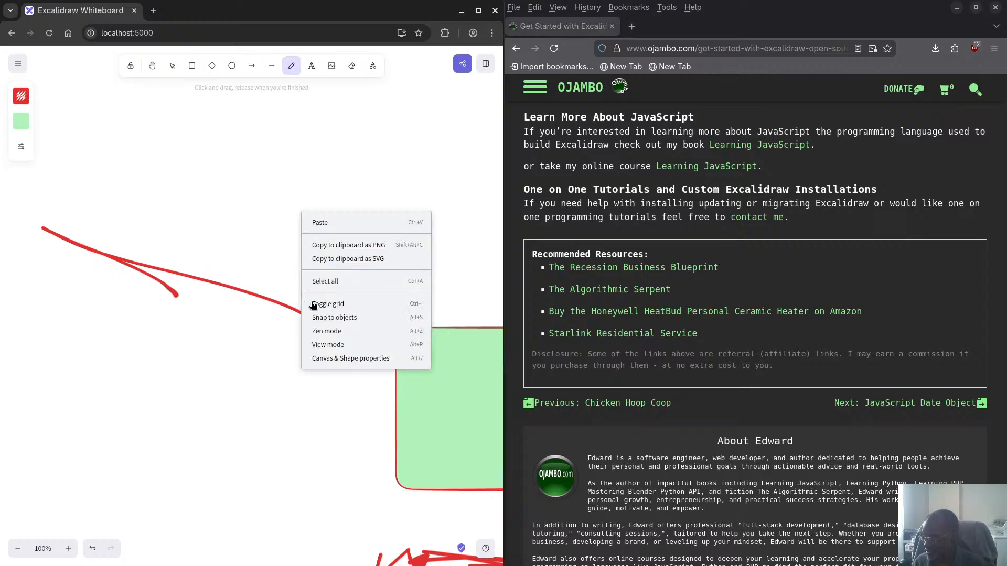
click(249, 175)
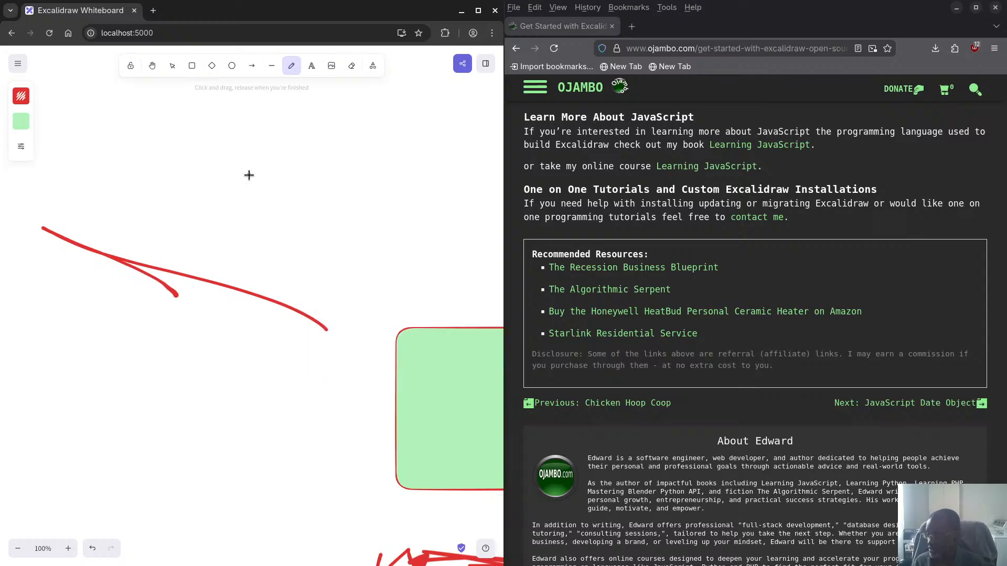
click(23, 65)
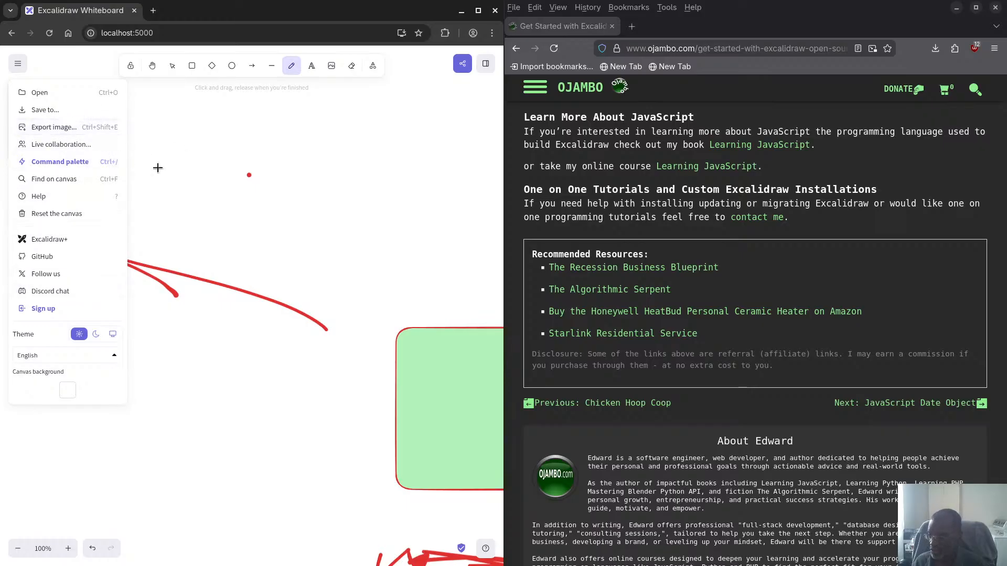
click(309, 138)
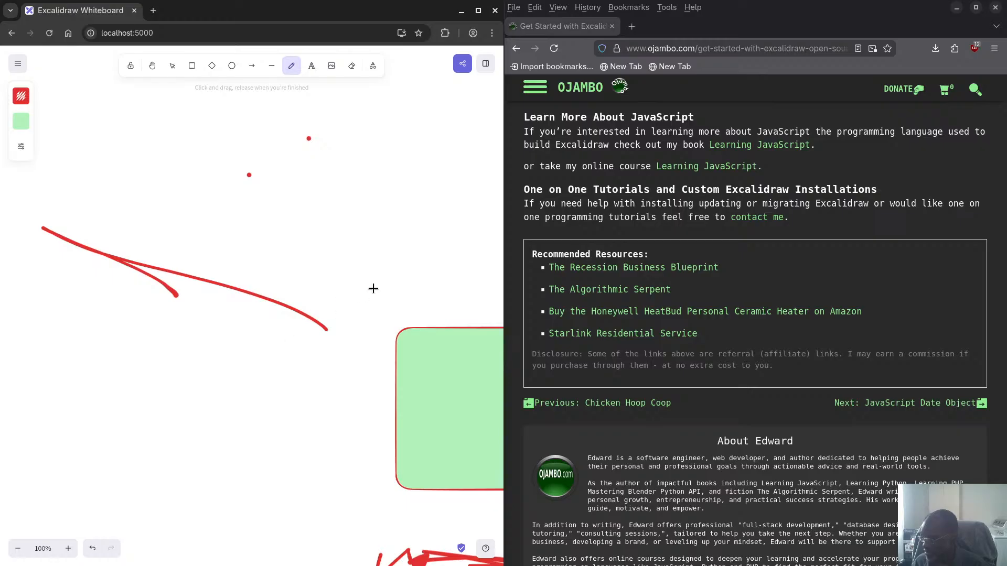
click(487, 552)
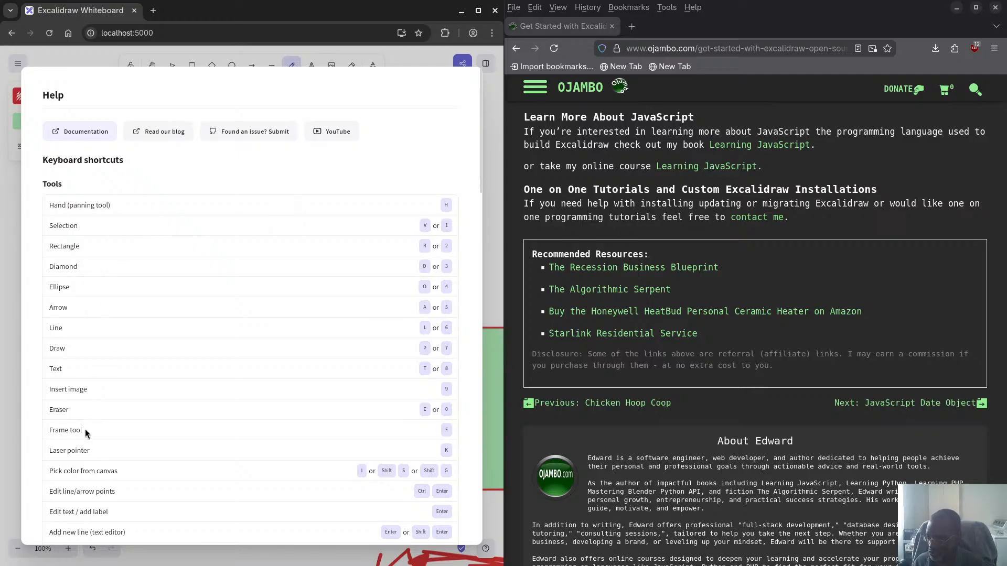
scroll(85, 429, down, 20)
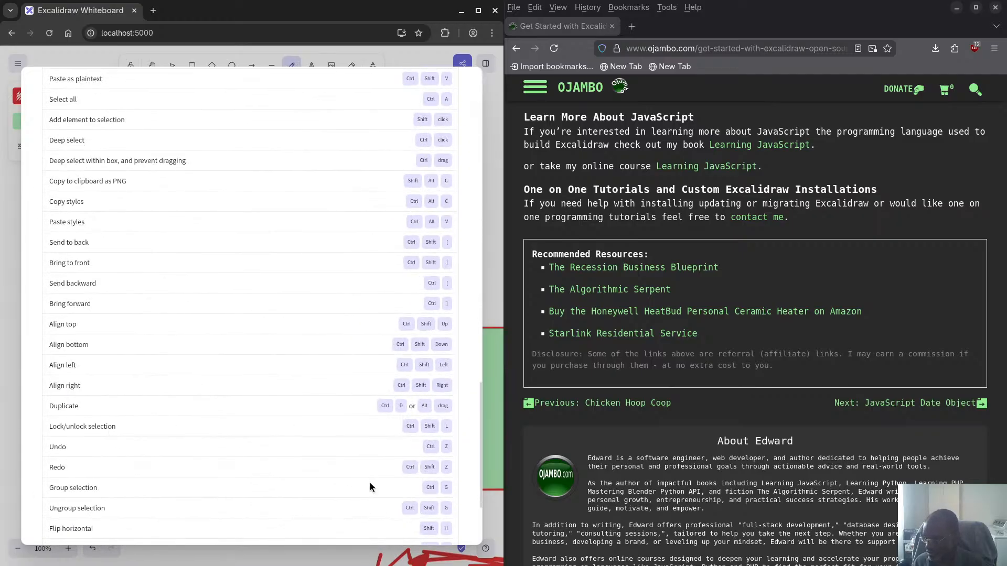
click(93, 57)
Maximize the whiteboard's browser window and open the developer tools on the page's Application data.
double_click(231, 6)
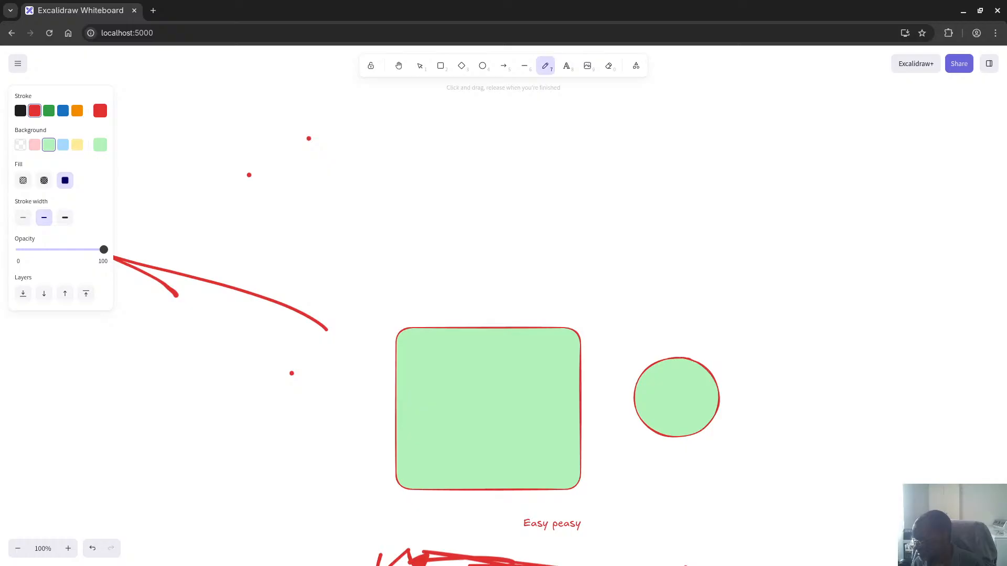
right_click(950, 549)
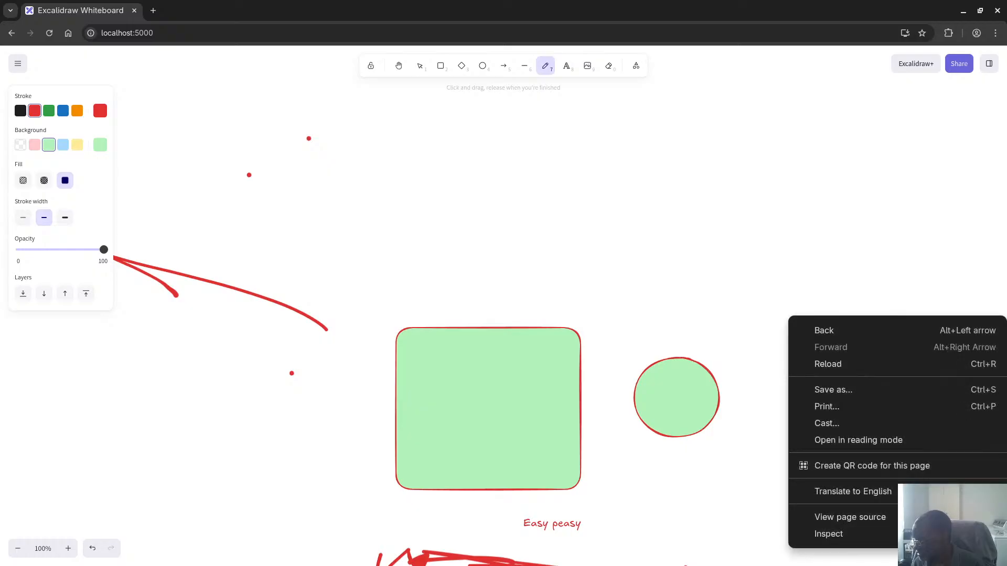
click(888, 537)
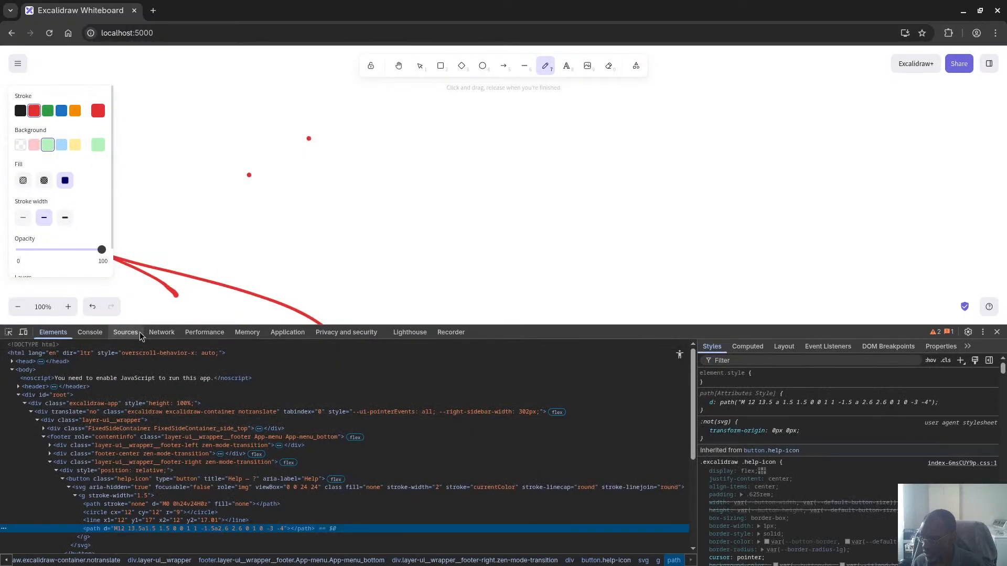
click(289, 334)
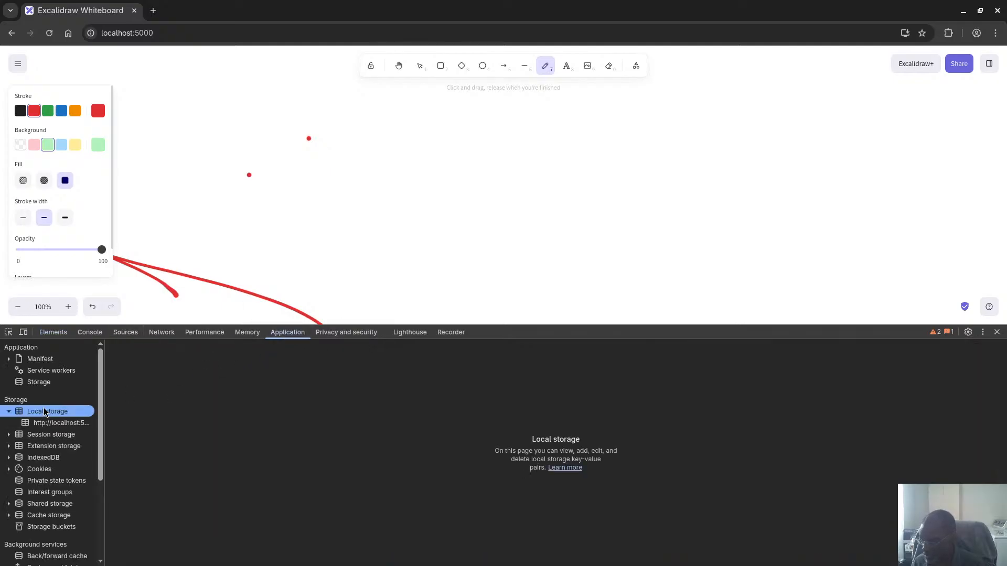
click(46, 362)
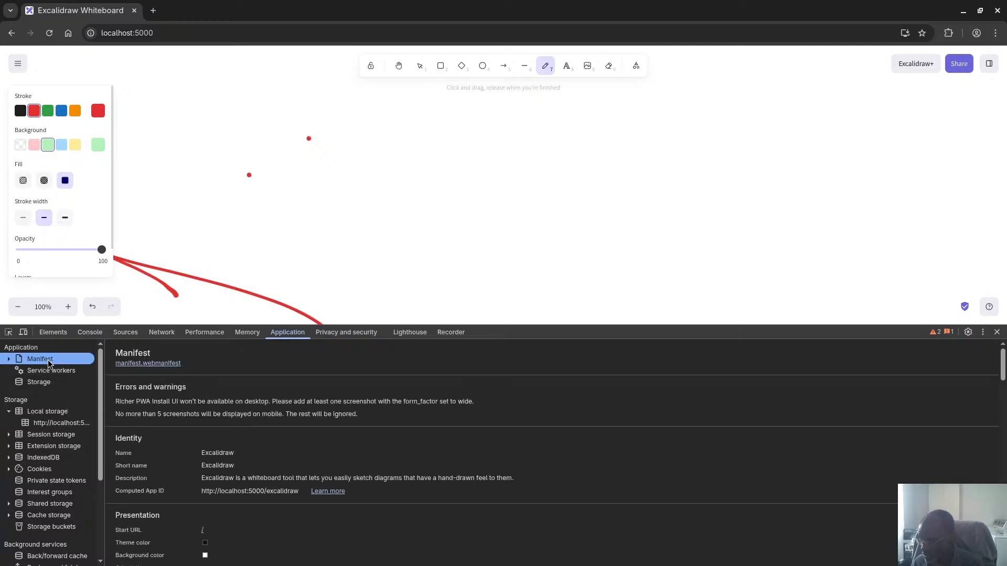
click(60, 382)
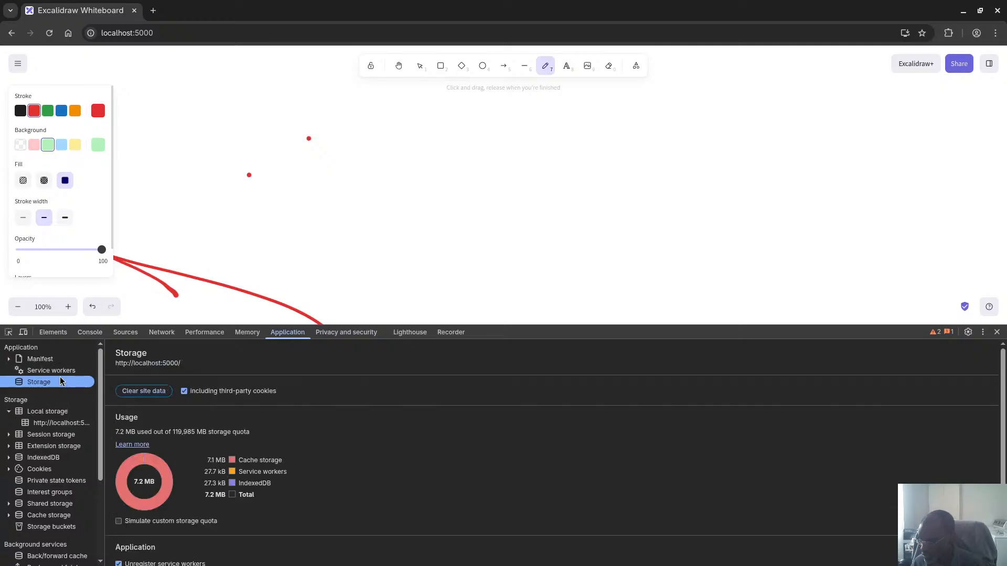
click(134, 391)
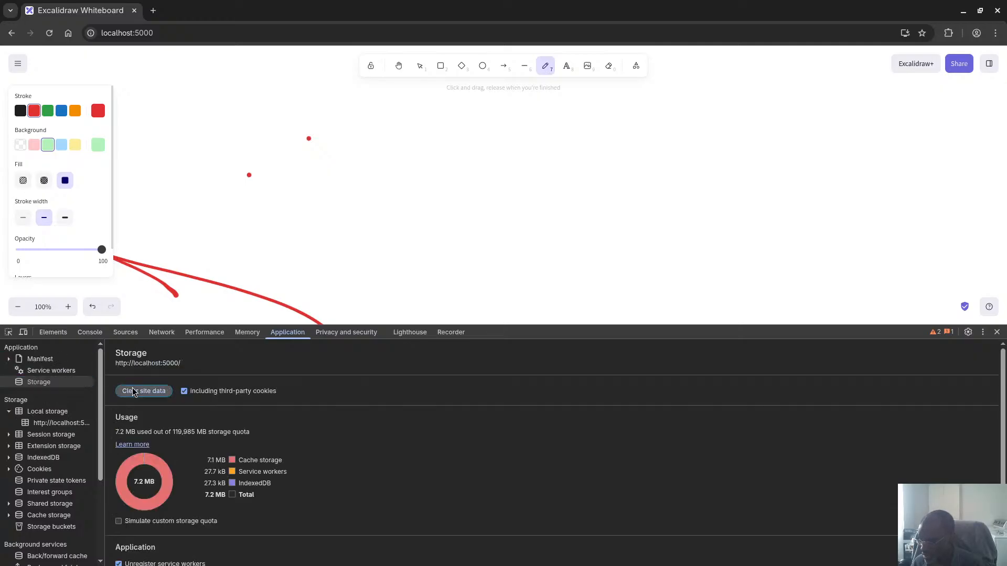
click(55, 35)
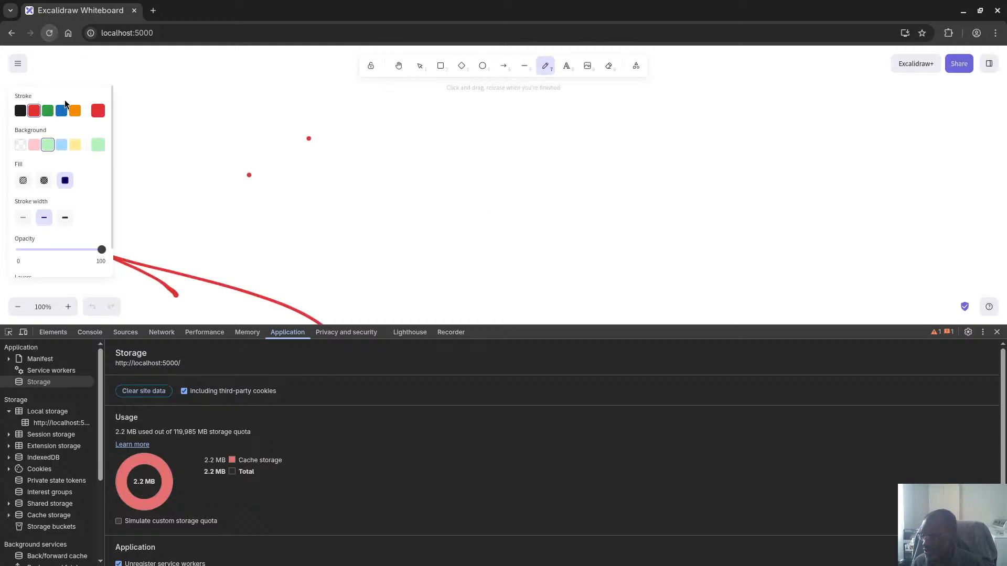
click(135, 394)
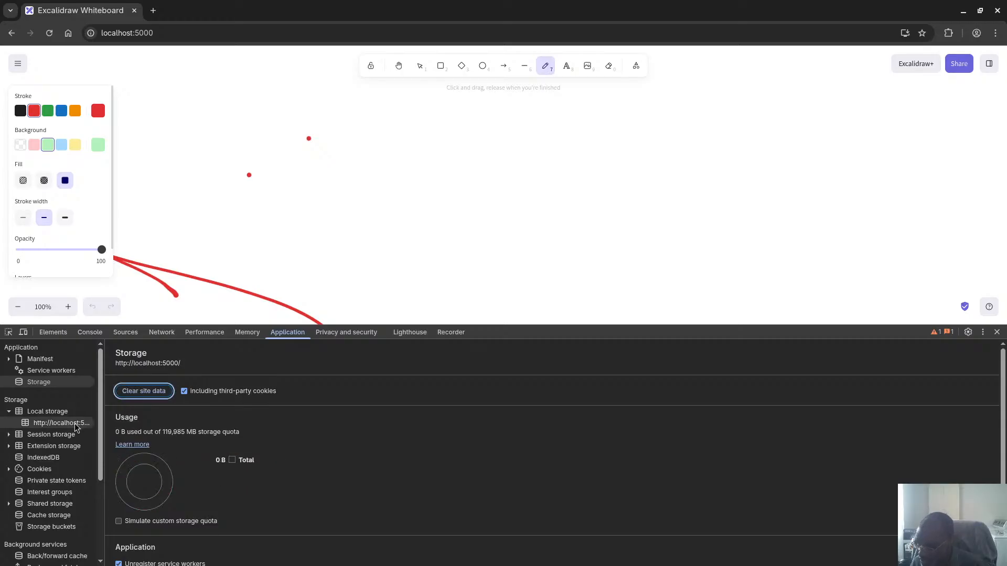
Examine the remaining storage entries, from local storage and IndexedDB to storage buckets, and the Reporting API reports for leftover whiteboard data.
click(72, 425)
click(67, 447)
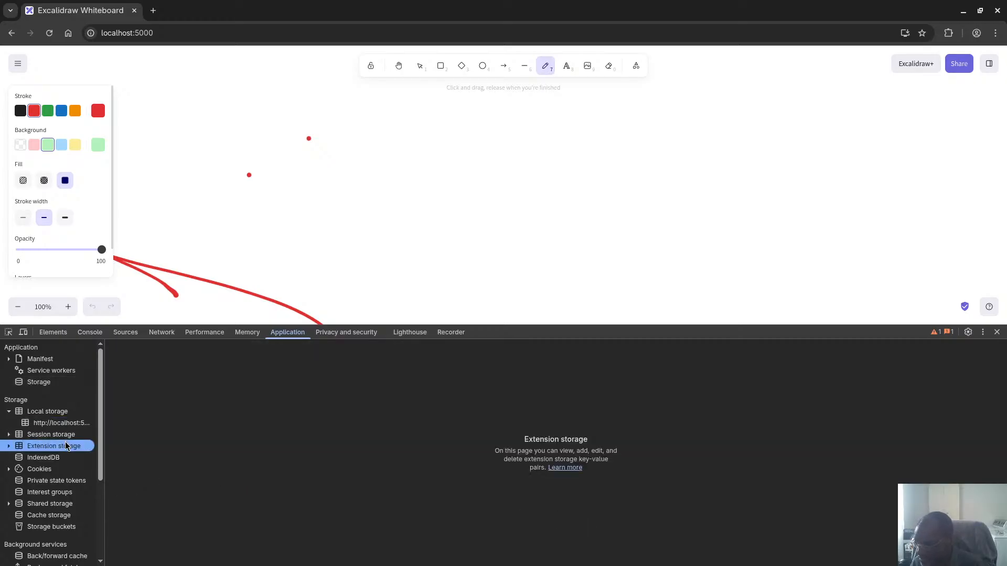
click(67, 437)
click(66, 450)
click(62, 460)
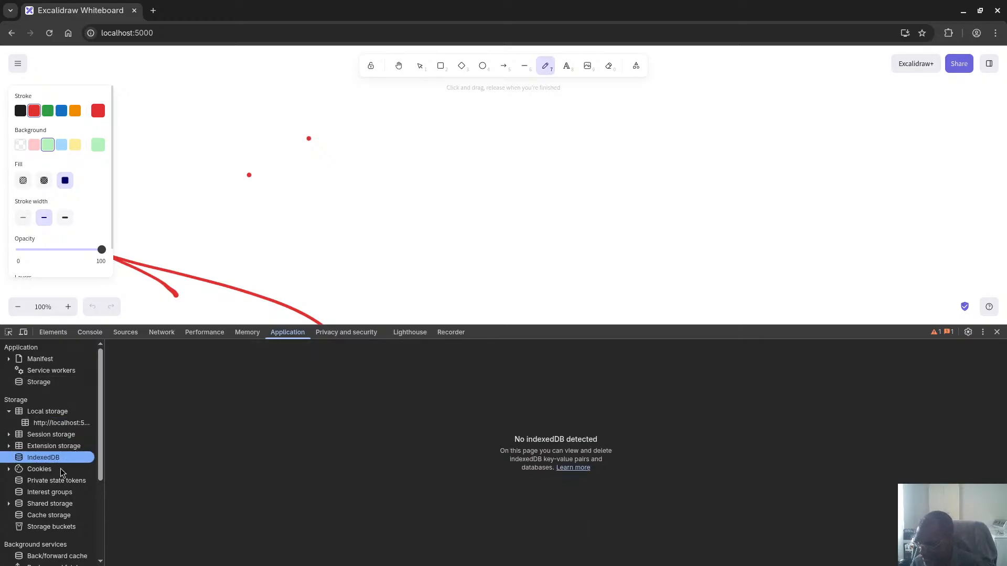
click(65, 481)
click(64, 494)
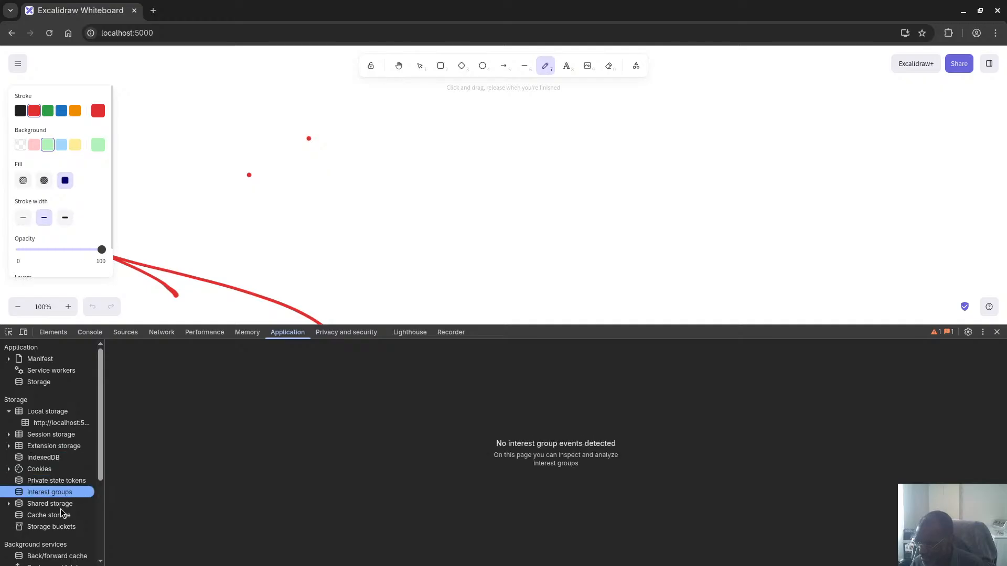
click(62, 504)
click(59, 527)
scroll(58, 543, down, 3)
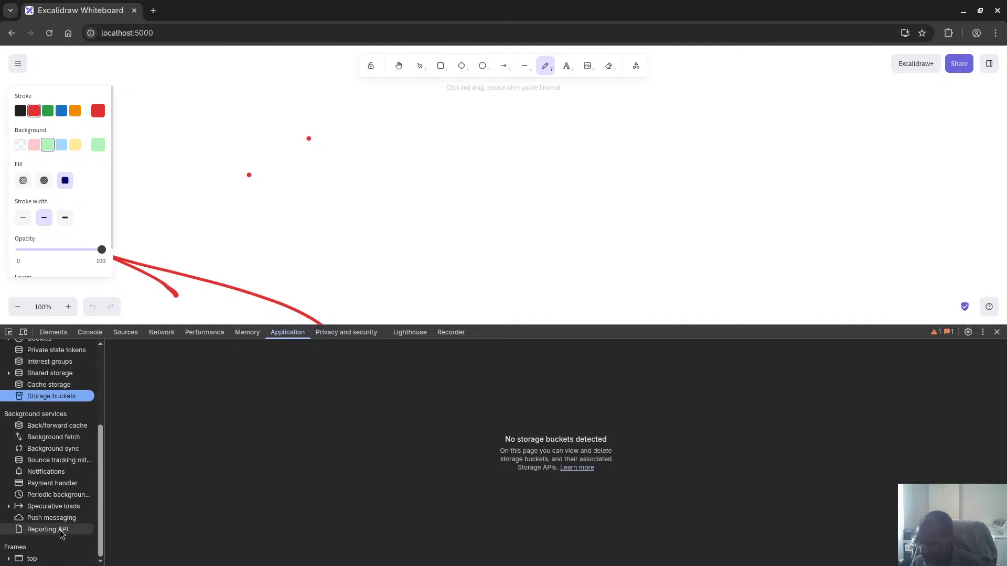
click(61, 530)
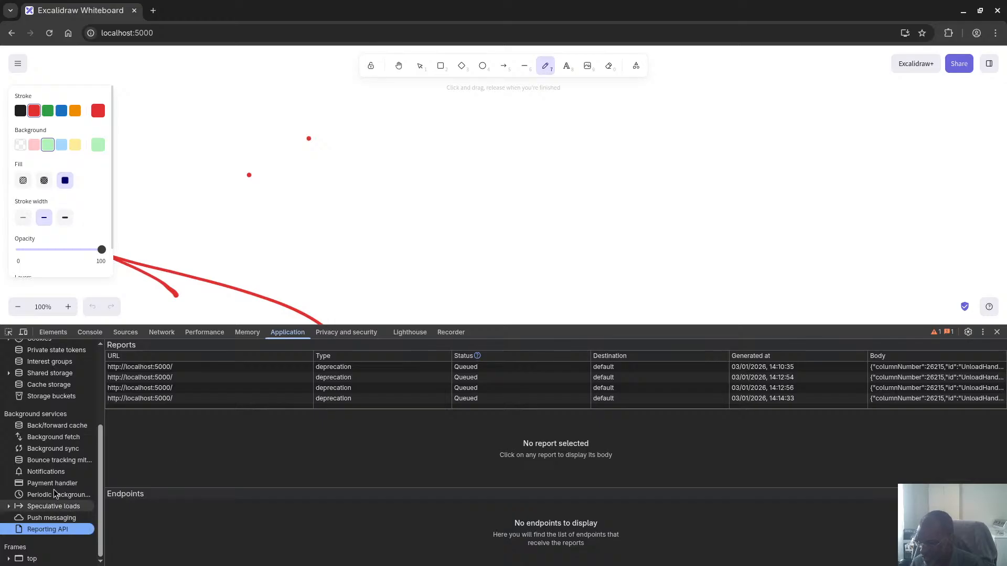
scroll(65, 451, up, 3)
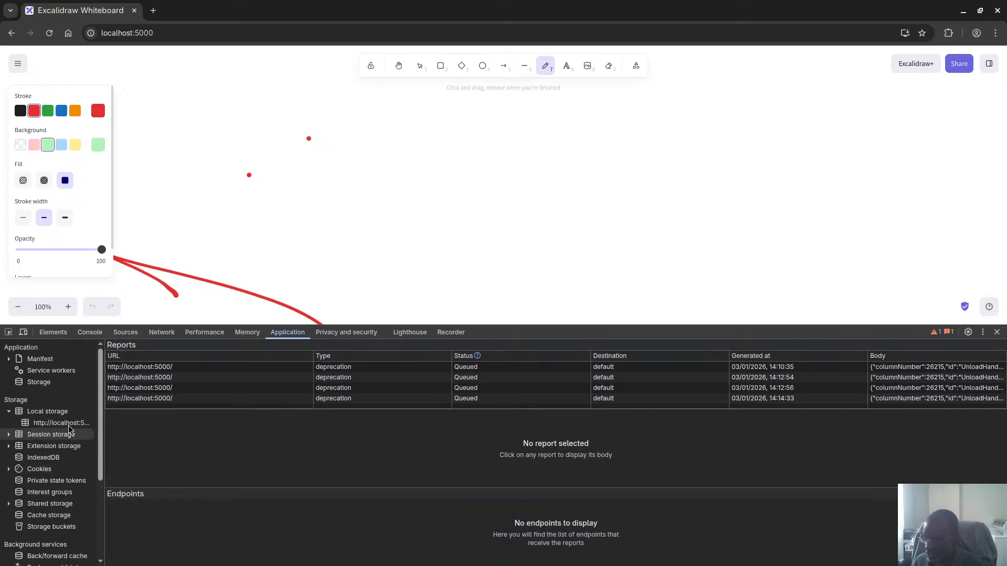
click(8, 437)
click(53, 447)
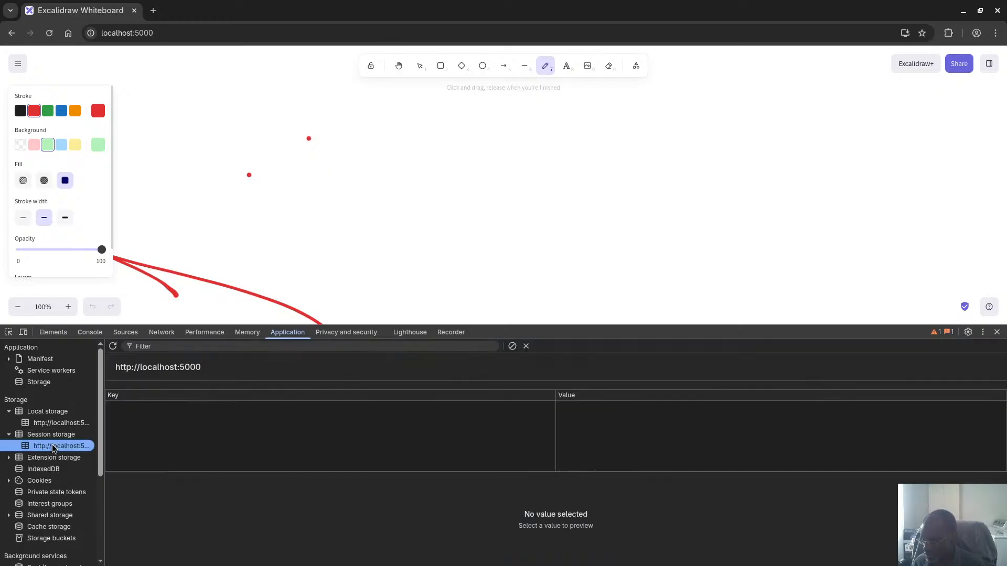
click(10, 459)
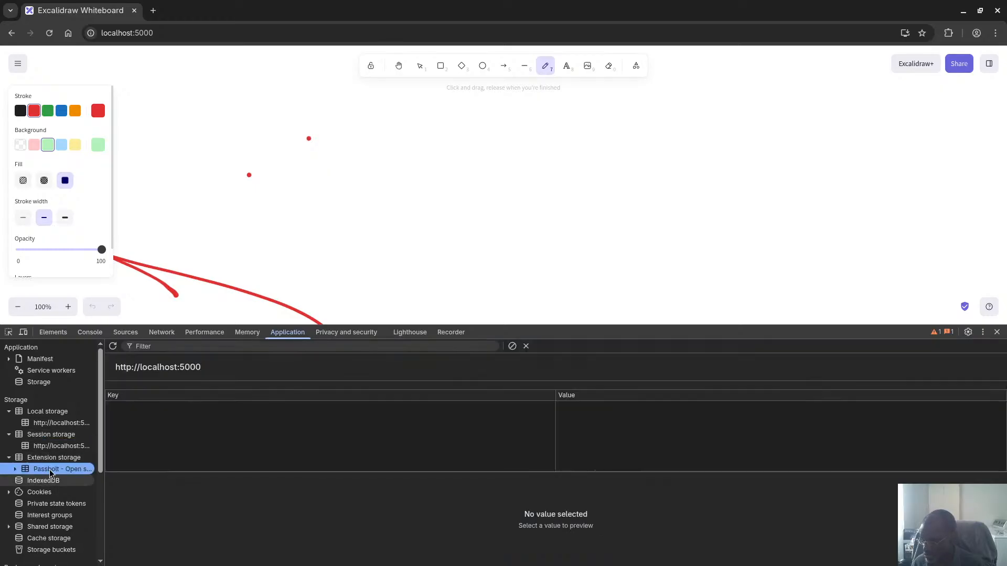
click(9, 458)
click(37, 383)
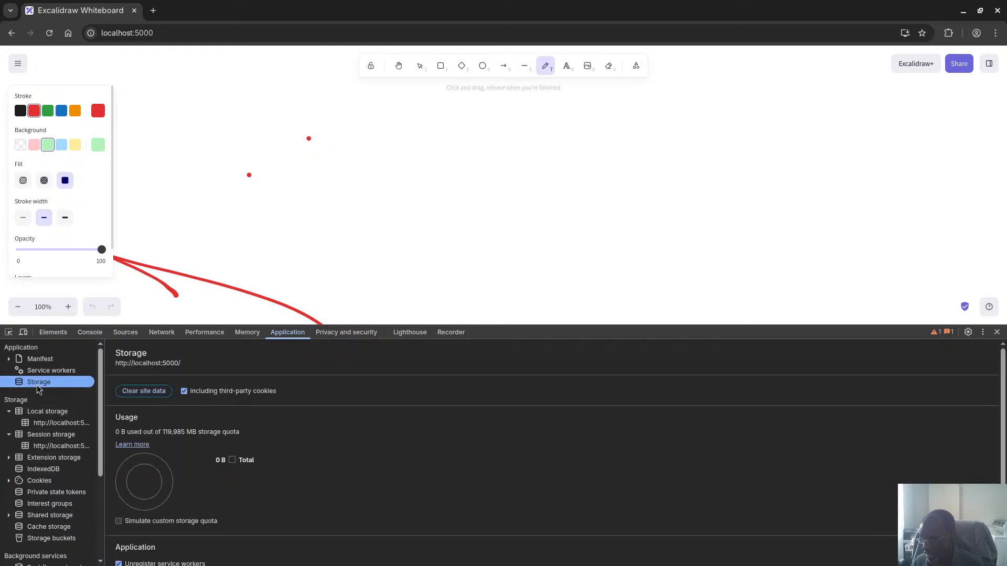
scroll(141, 418, down, 1)
scroll(142, 418, down, 1)
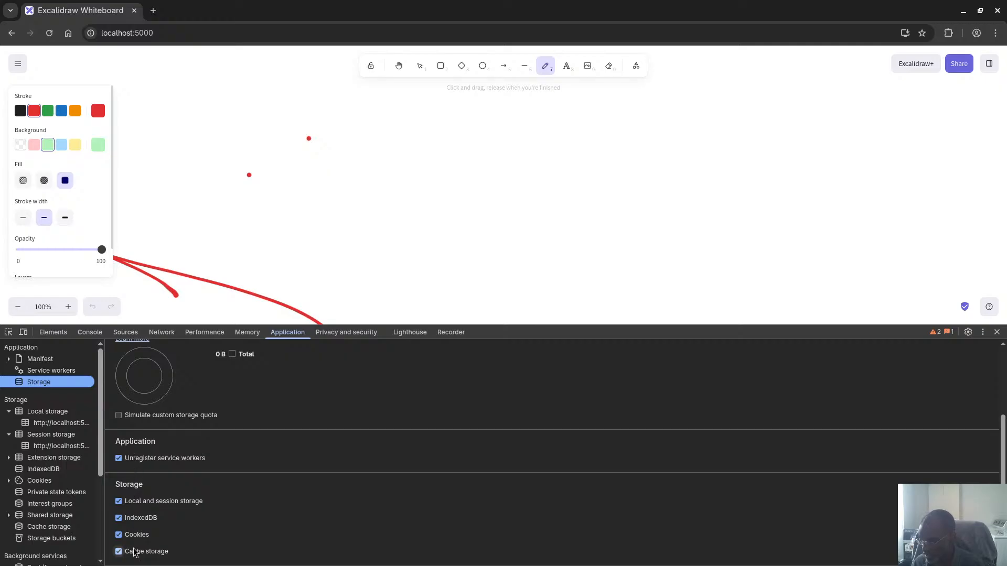
scroll(148, 458, up, 2)
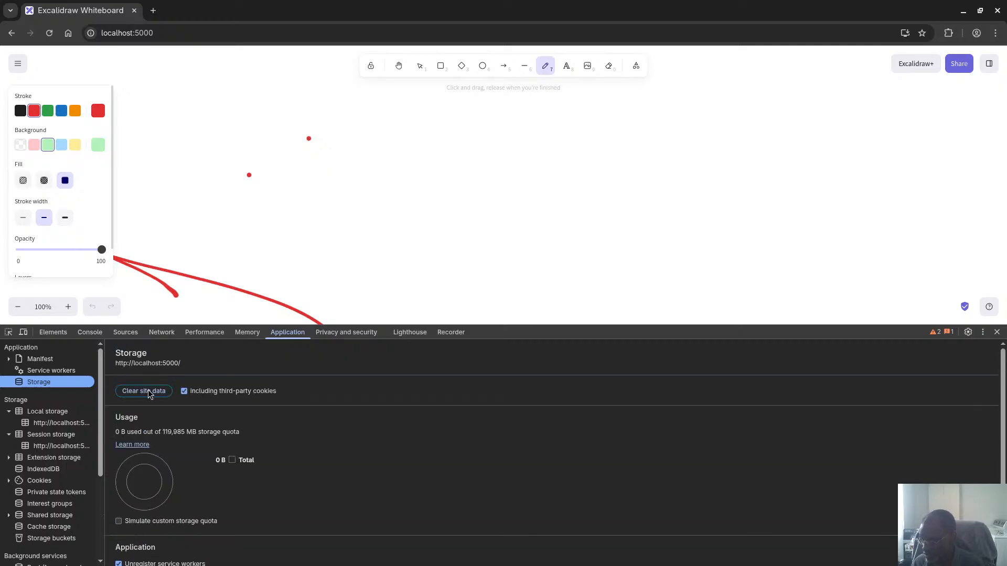
click(149, 392)
click(61, 371)
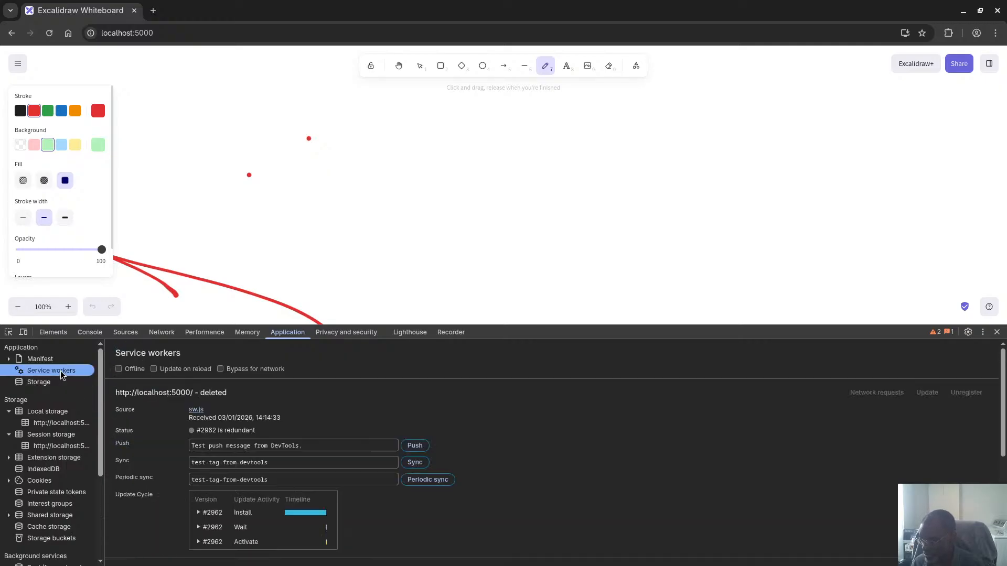
scroll(360, 477, down, 4)
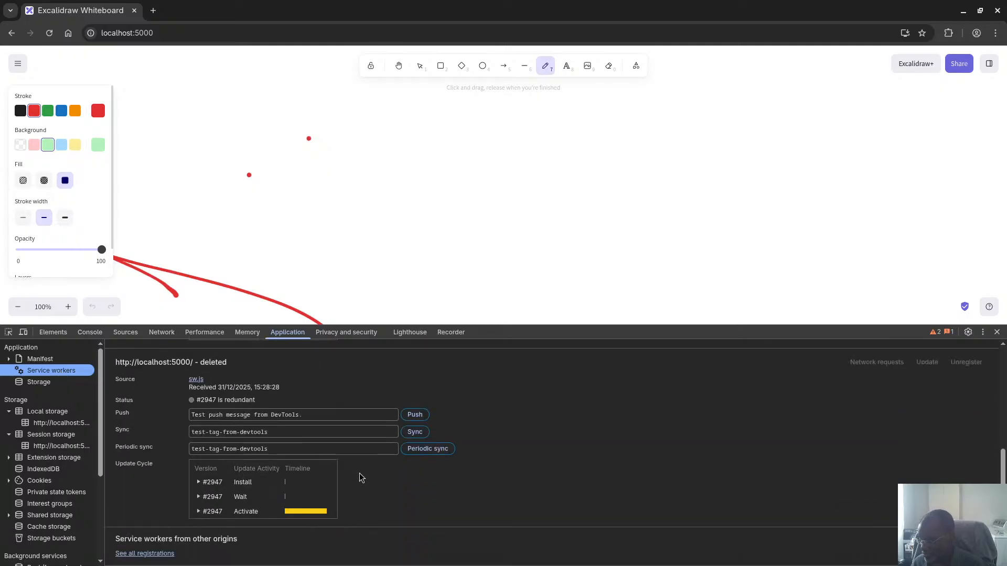
scroll(360, 478, up, 4)
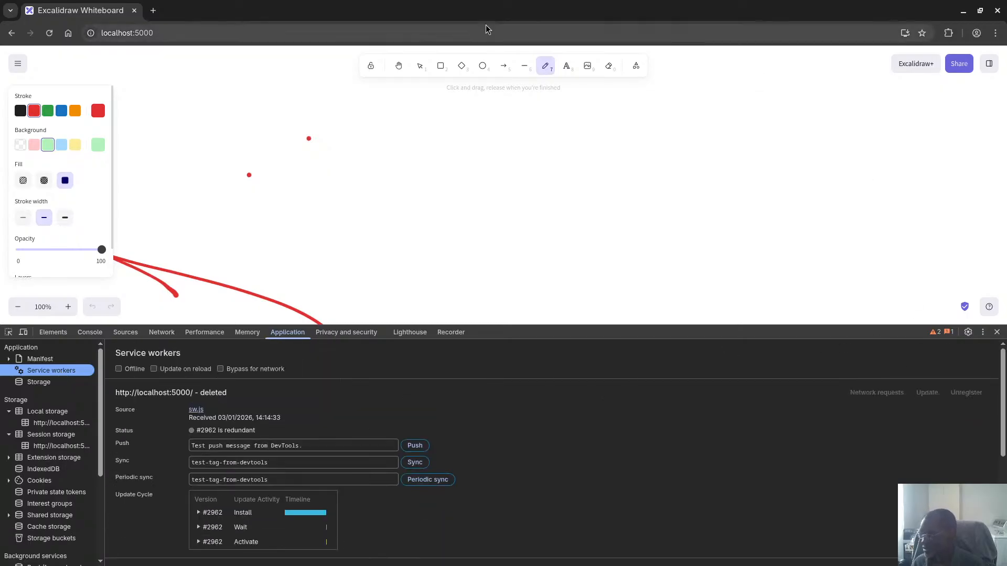
Return the maximized whiteboard window to half the screen beside the article and close the developer tools.
drag(456, 13, 1, 156)
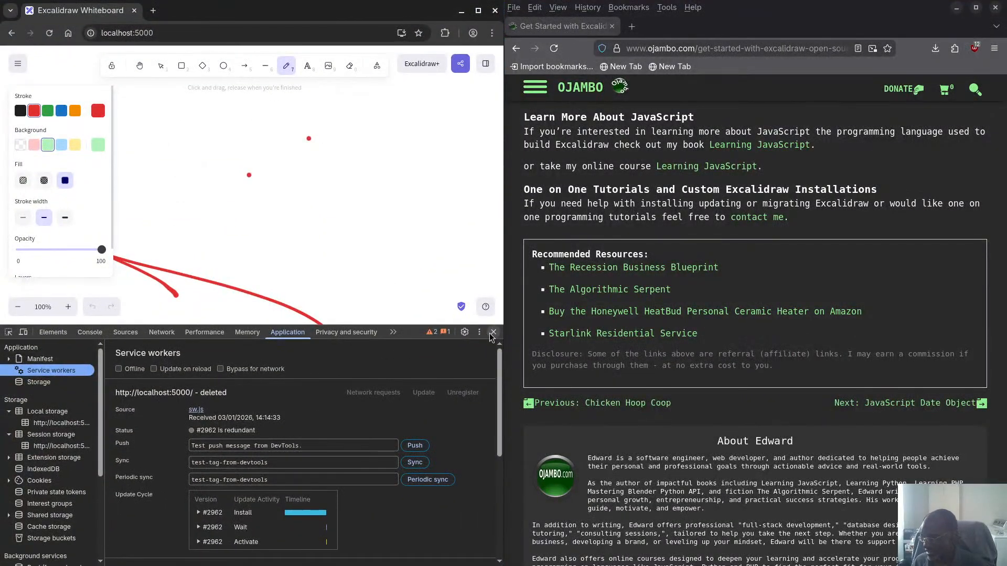
click(493, 332)
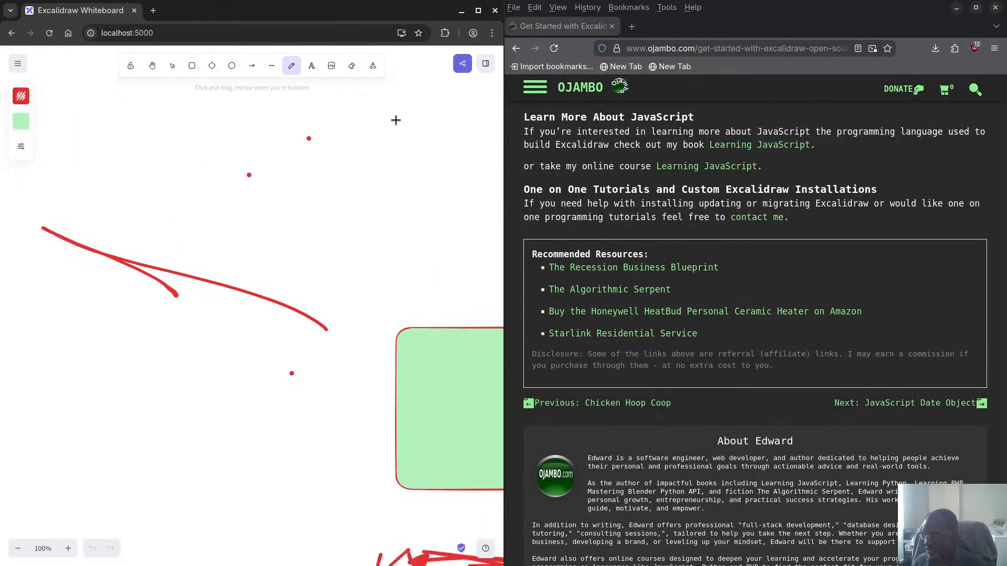
Browse the public Excalidraw Libraries directory from the whiteboard's library, then return to the whiteboard and close its sidebar.
click(487, 69)
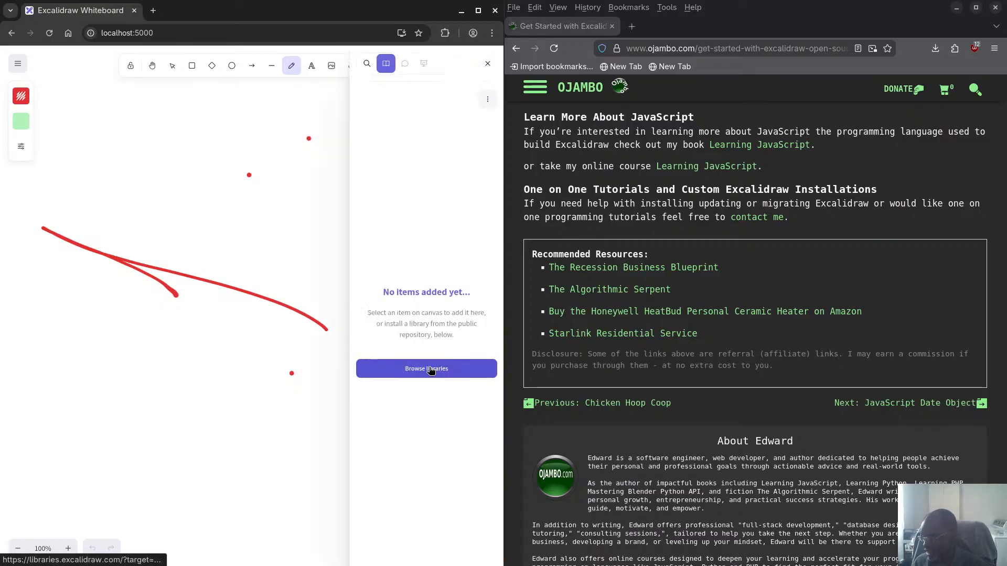
click(414, 370)
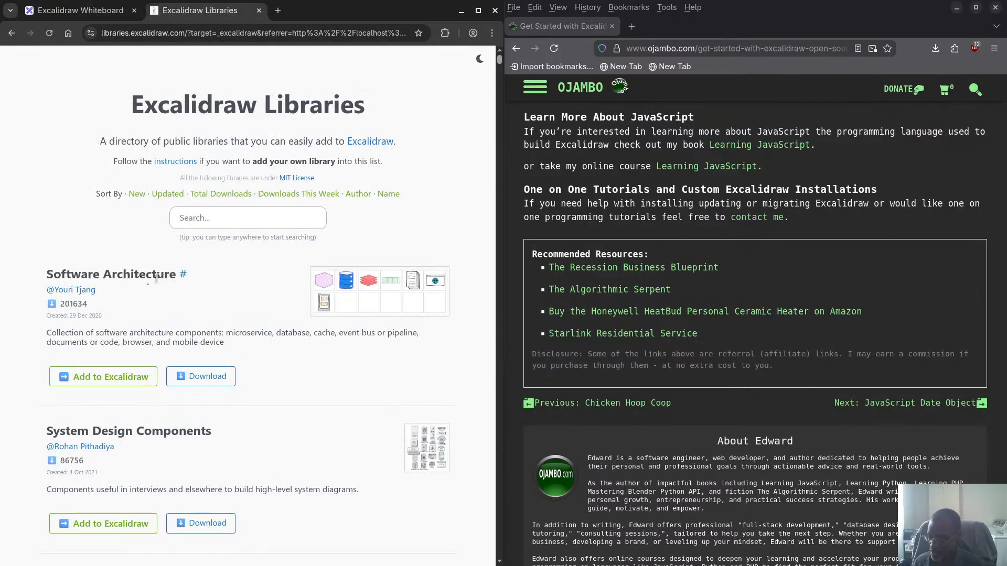
scroll(157, 276, down, 4)
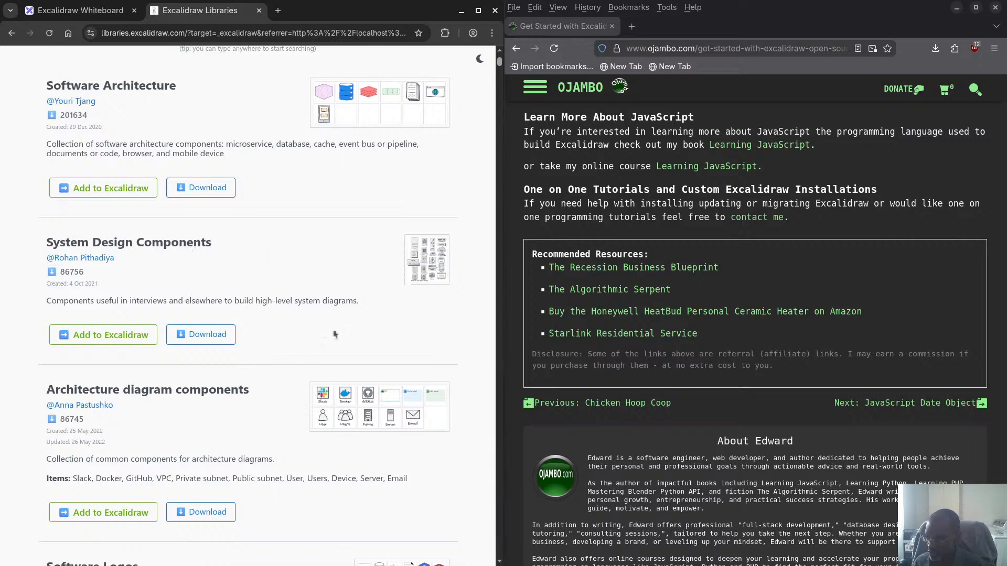
scroll(334, 335, down, 1)
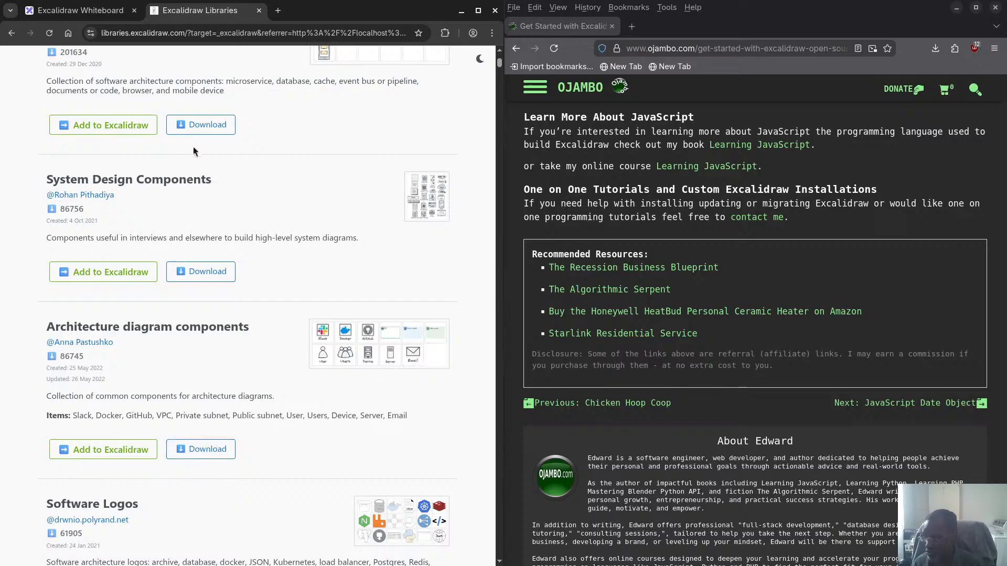
click(73, 10)
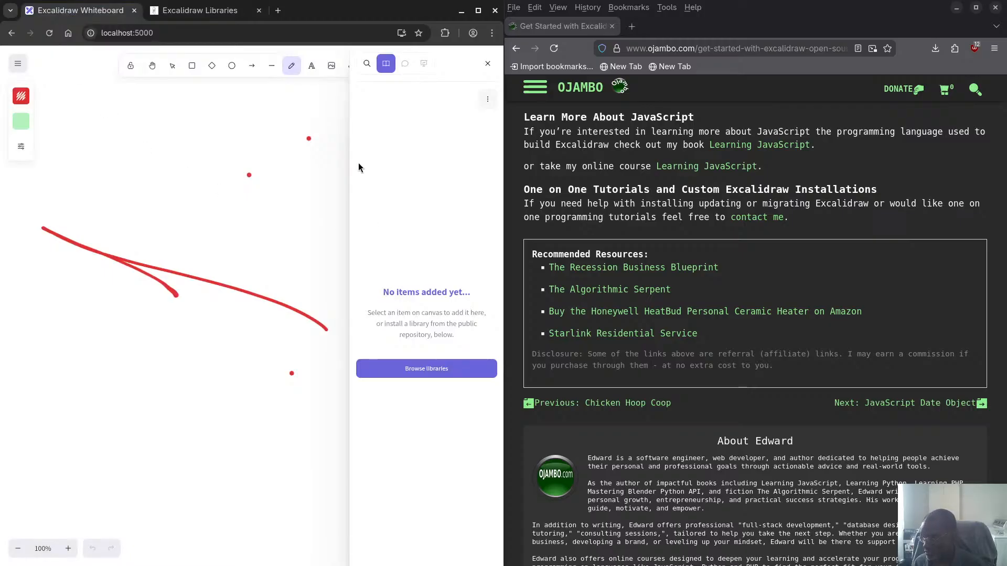
click(487, 63)
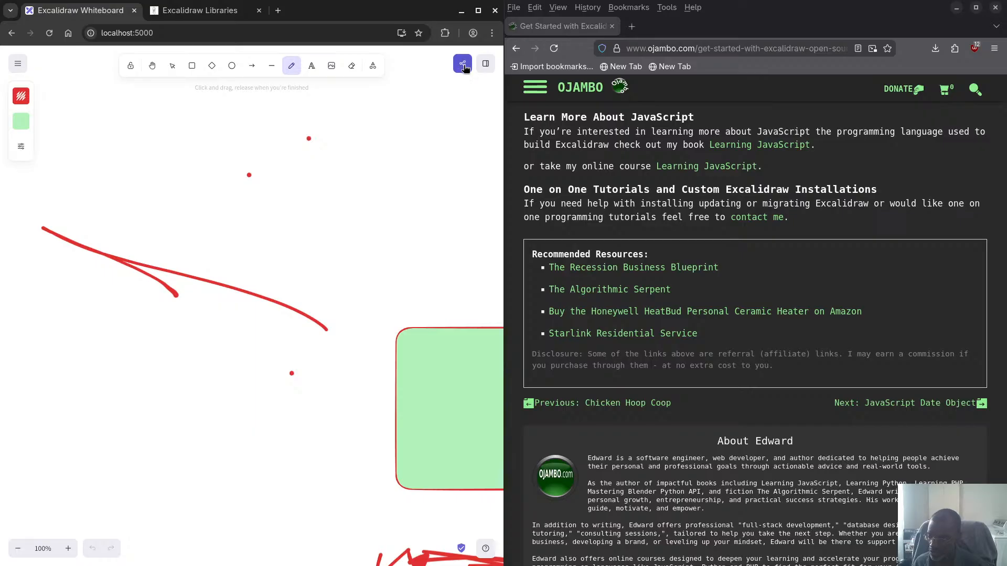
click(374, 67)
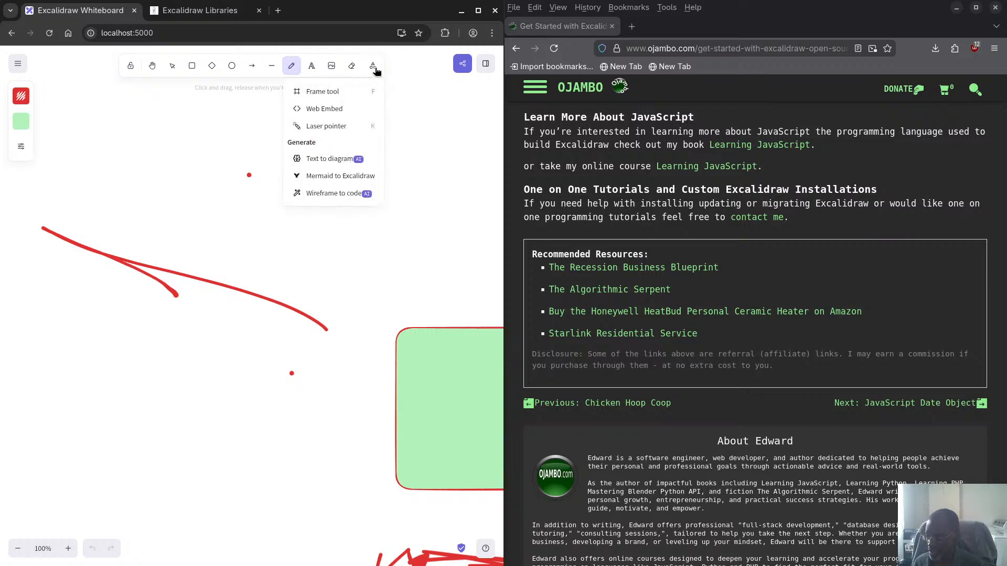
click(341, 110)
drag(321, 108, 441, 208)
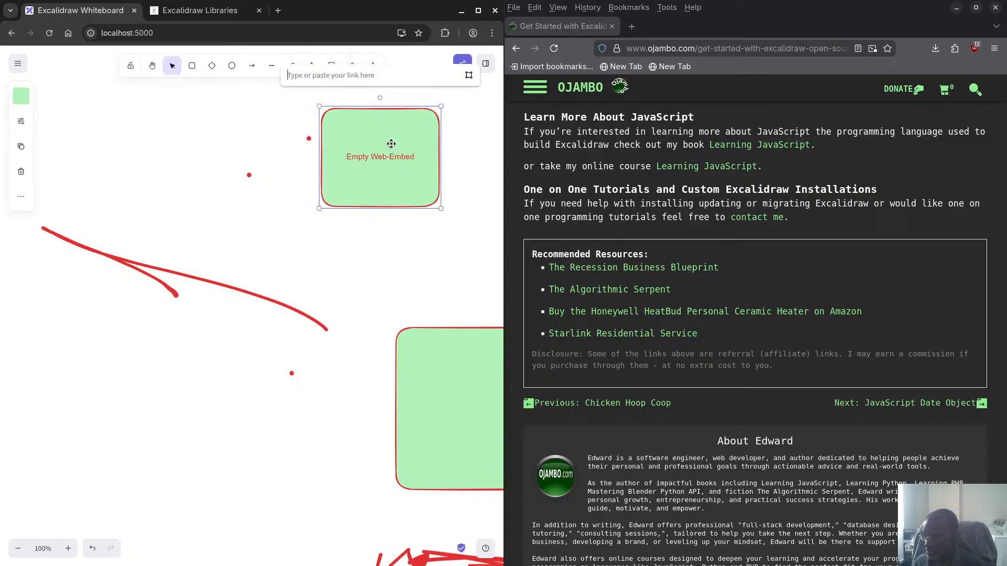
click(334, 80)
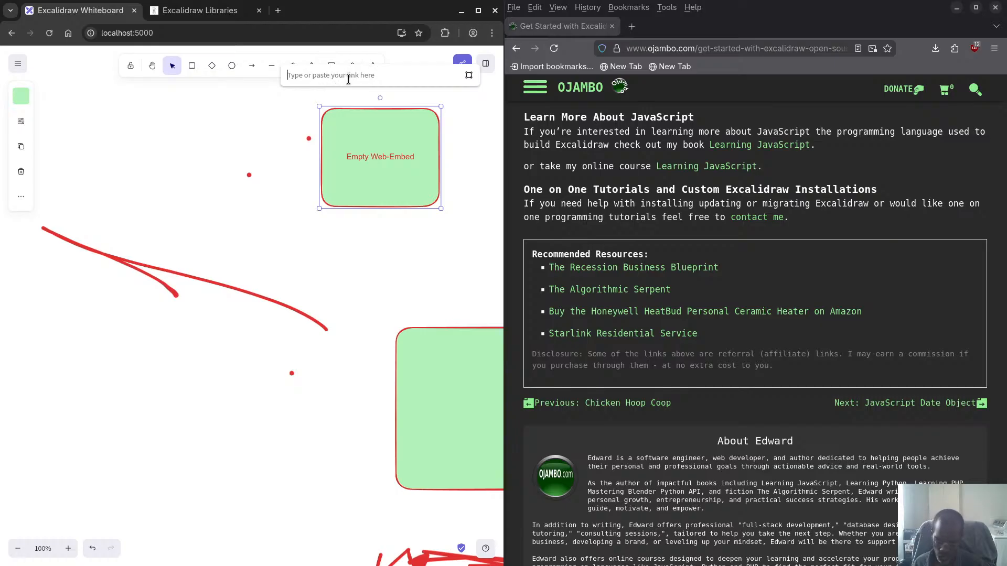
text(https:)
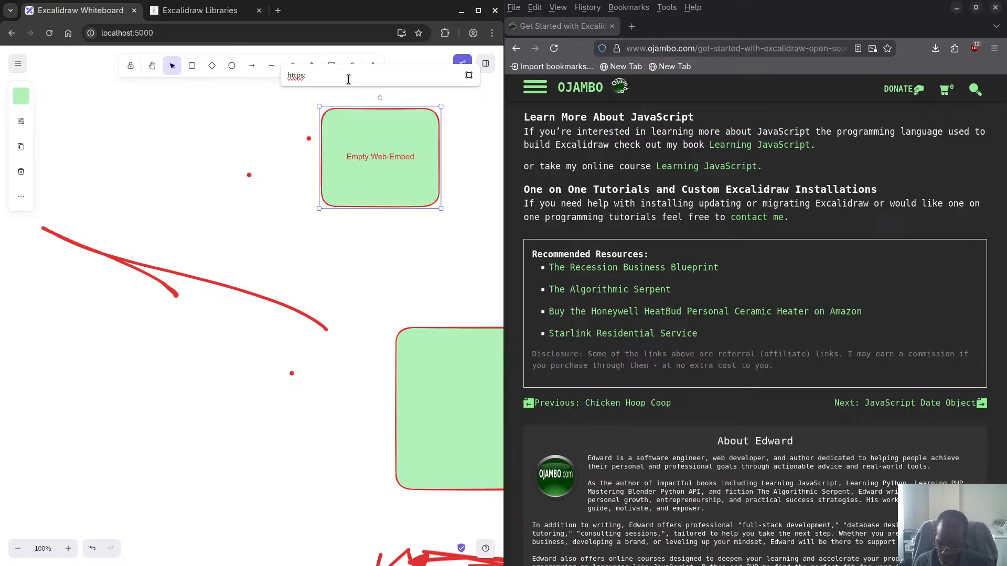
text(//ojambo.com)
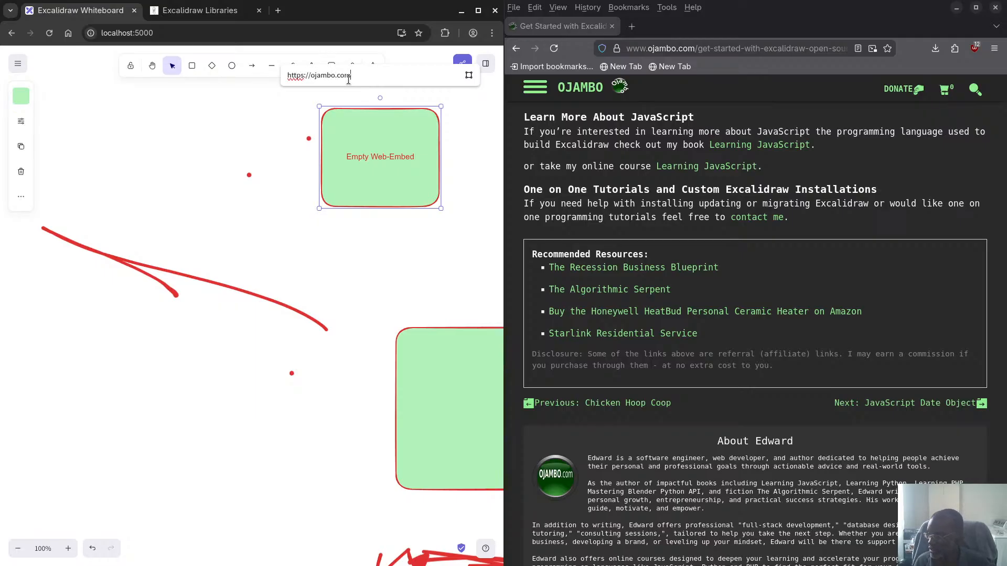
key(Return)
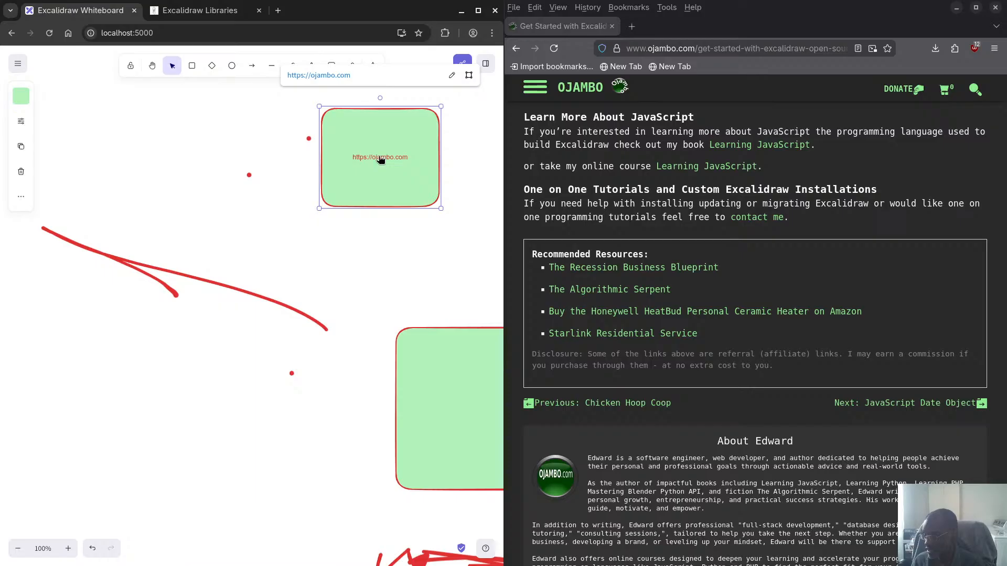
click(303, 96)
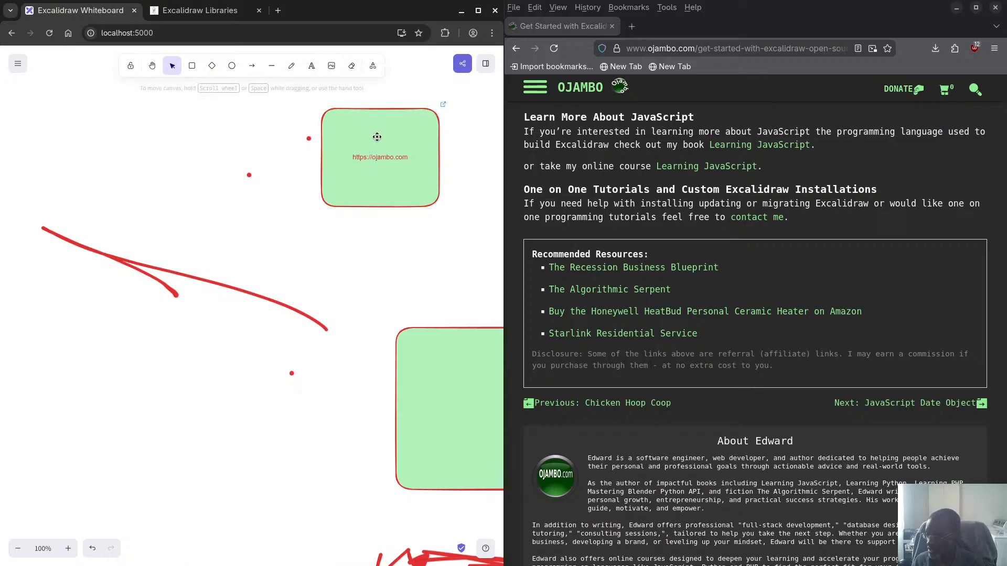
Try out the Laser pointer on the empty canvas between the web embed and the freehand strokes.
click(374, 67)
click(339, 128)
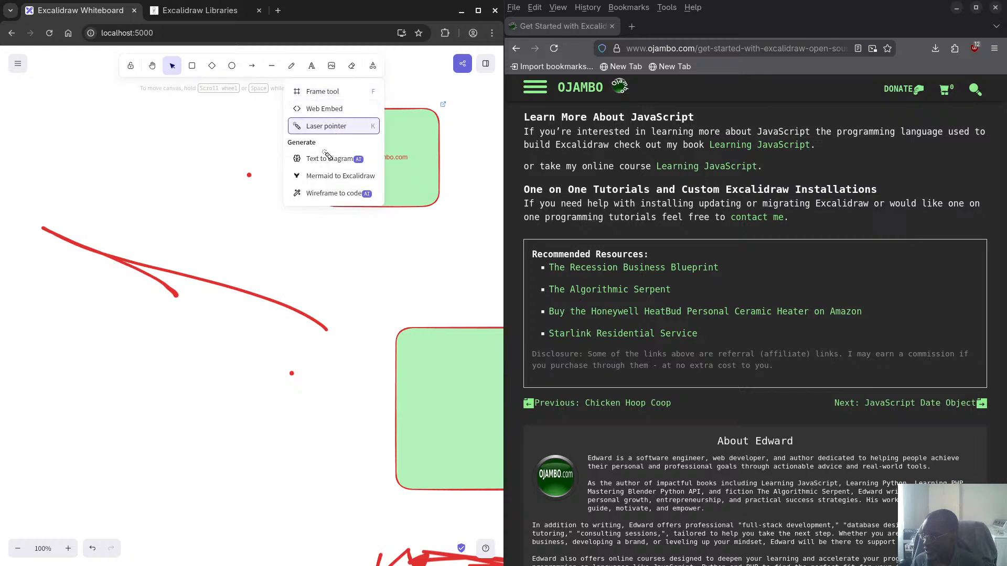
mouse_move(281, 250)
mouse_down()
mouse_move(359, 273)
mouse_move(359, 284)
mouse_up()
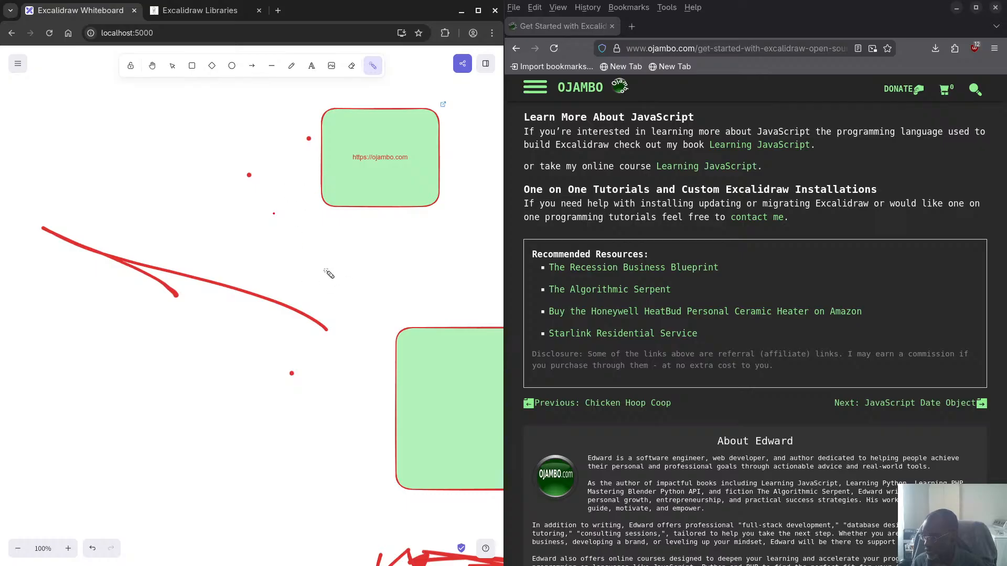
click(314, 253)
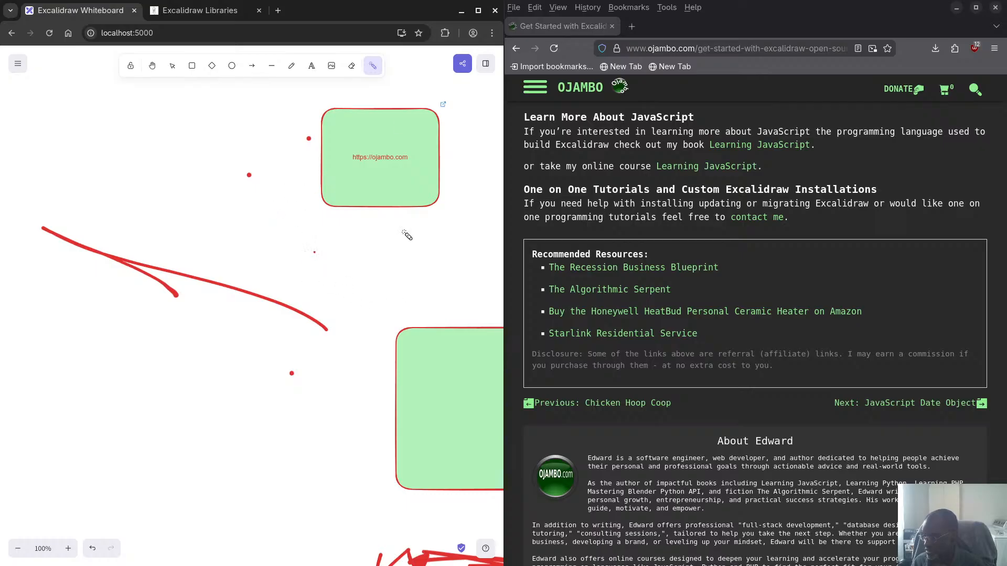
Erase the red freehand strokes and dots, the large green rectangle and the red scribble below it, keeping the web embed.
click(373, 66)
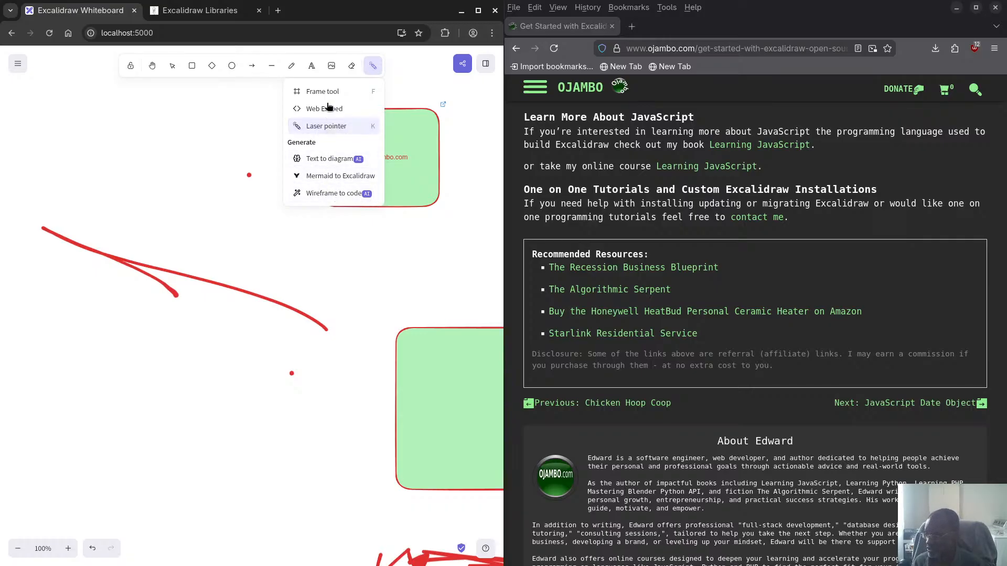
click(338, 33)
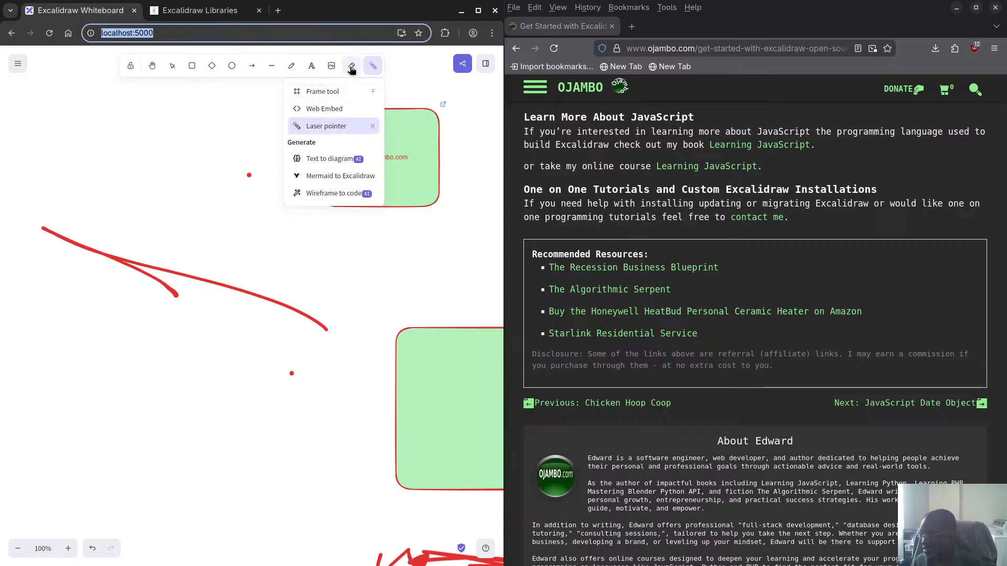
click(352, 66)
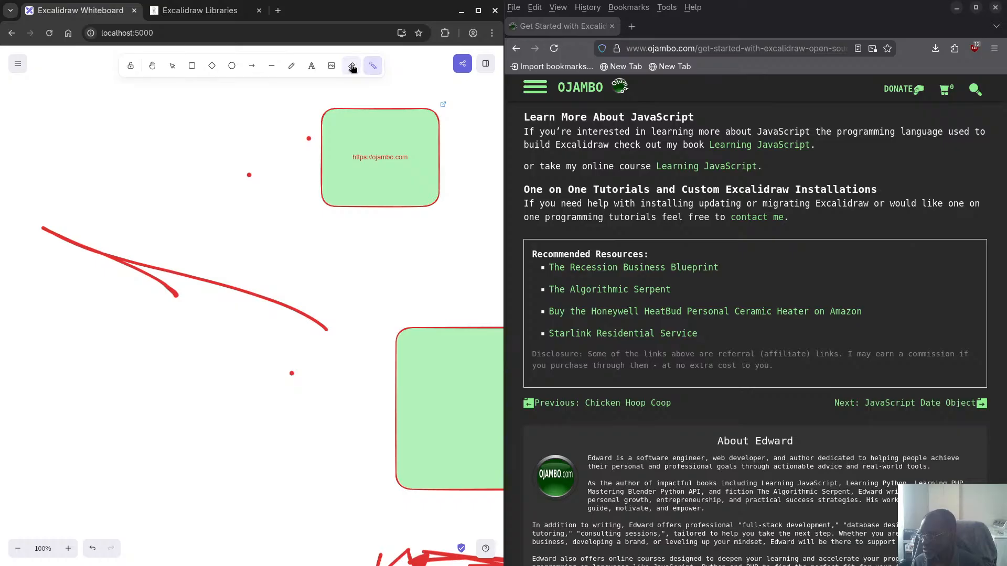
drag(353, 332, 83, 257)
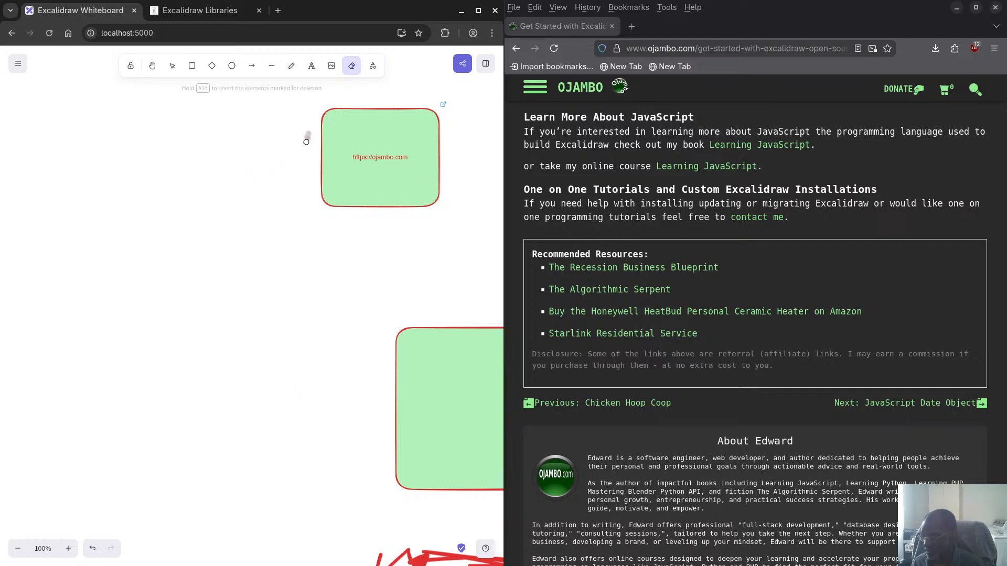
drag(375, 333, 417, 360)
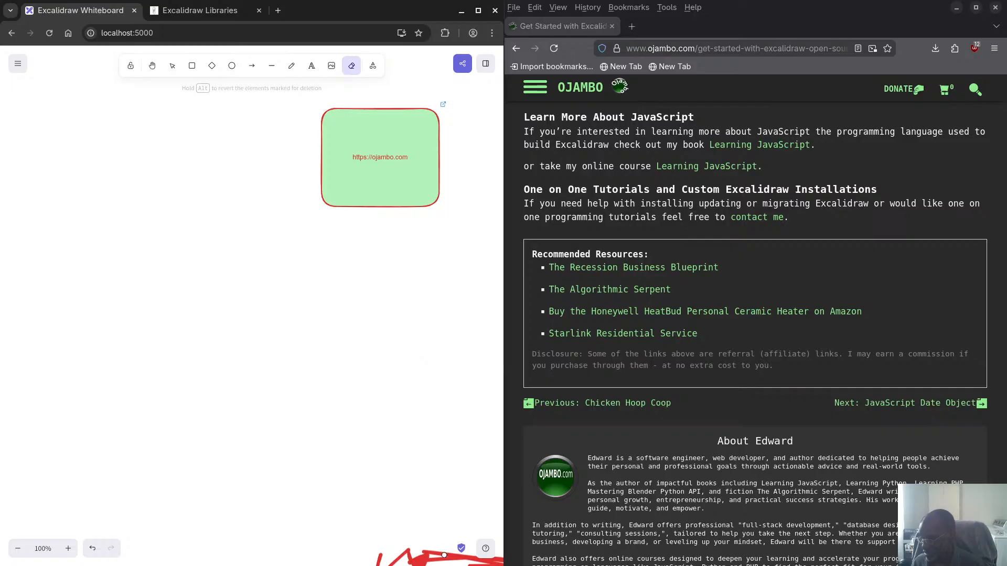
drag(444, 555, 445, 556)
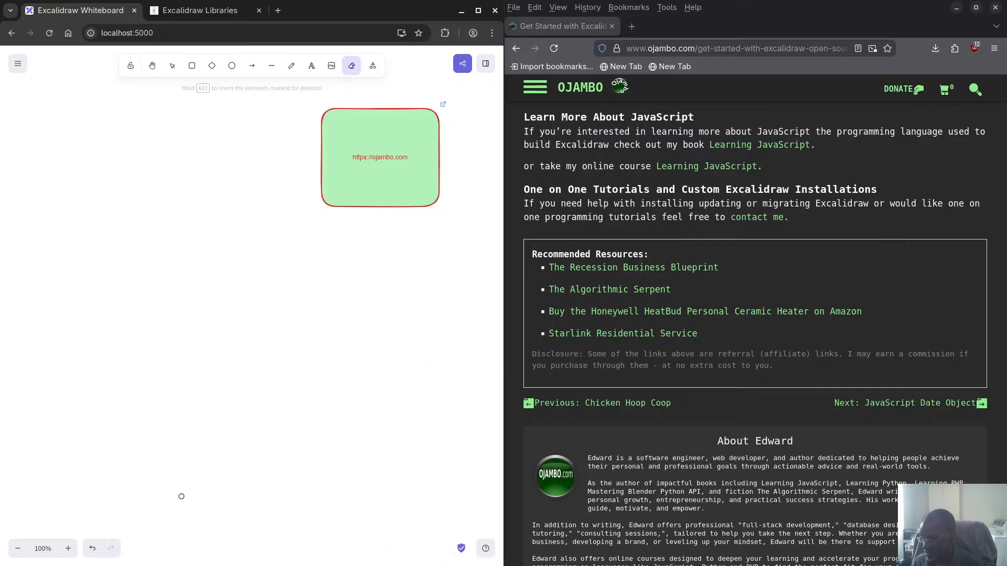
Erase the green circle and the "Easy peasy" text outside the view, keeping the web embed, and reset the canvas zoom to 100%.
click(20, 549)
click(26, 549)
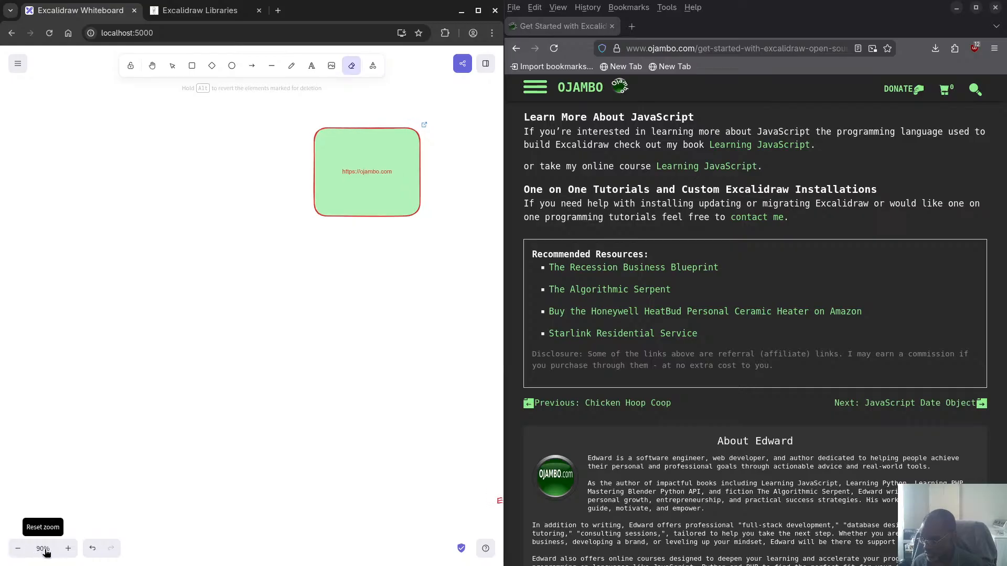
click(18, 551)
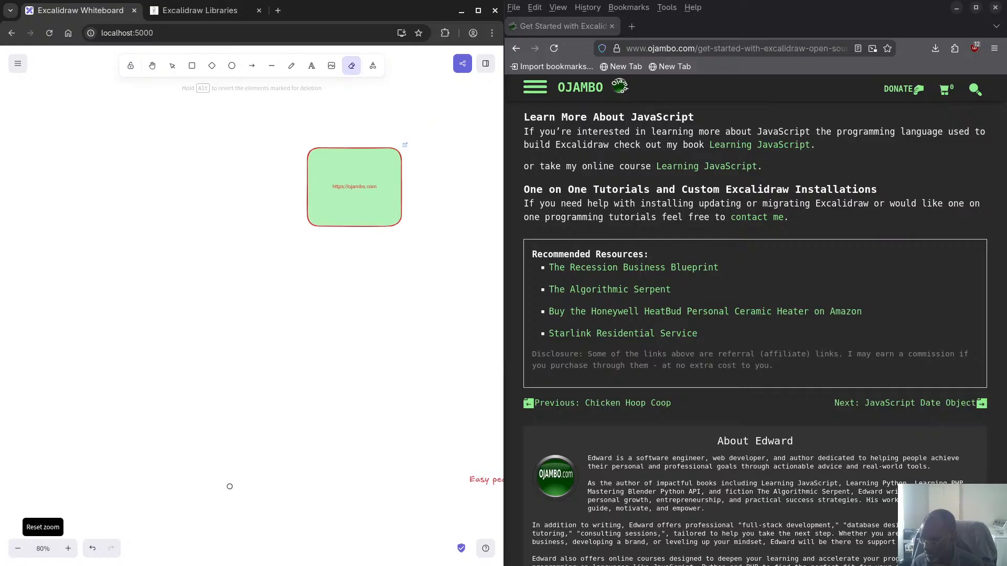
click(19, 549)
click(18, 549)
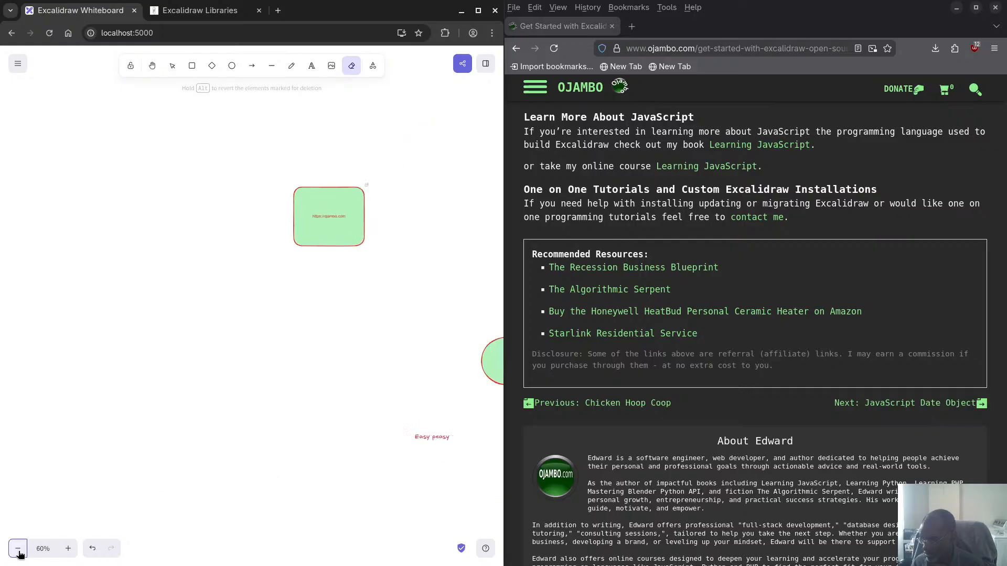
click(18, 548)
click(18, 548)
click(18, 548)
click(386, 335)
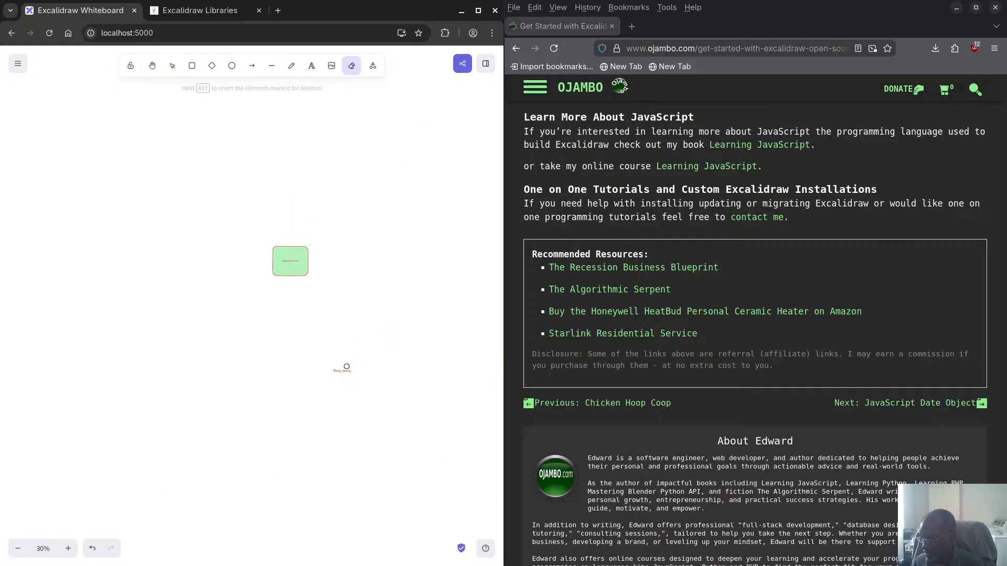
click(346, 372)
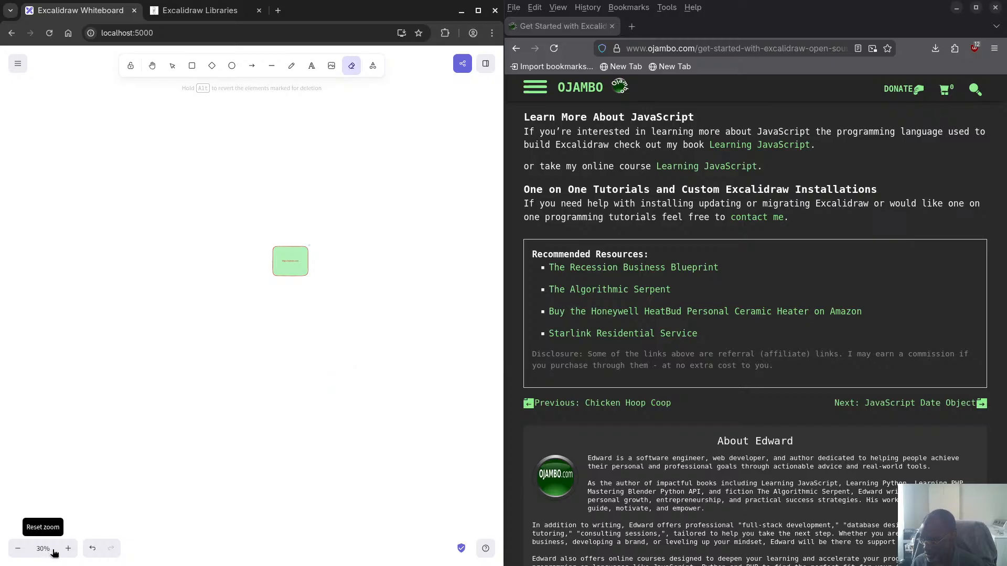
click(43, 549)
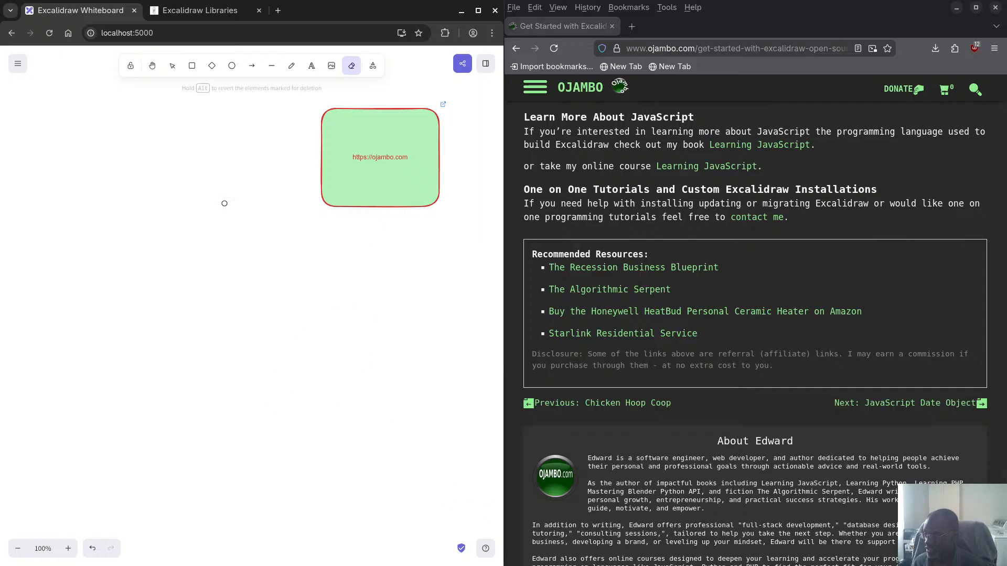
scroll(198, 192, up, 3)
scroll(270, 148, down, 1)
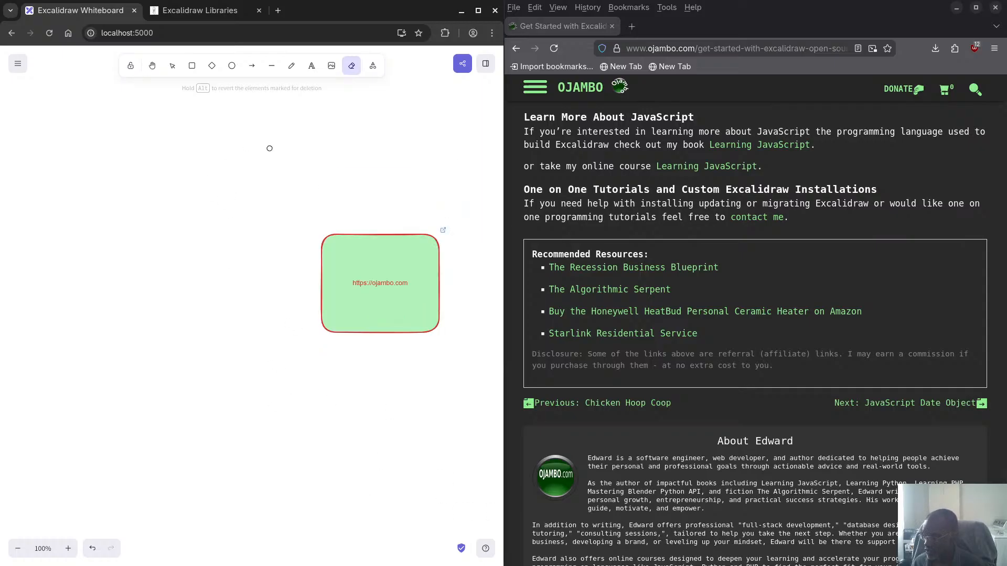
scroll(262, 158, up, 1)
scroll(264, 156, down, 4)
scroll(264, 155, up, 3)
scroll(264, 153, up, 1)
scroll(265, 152, down, 2)
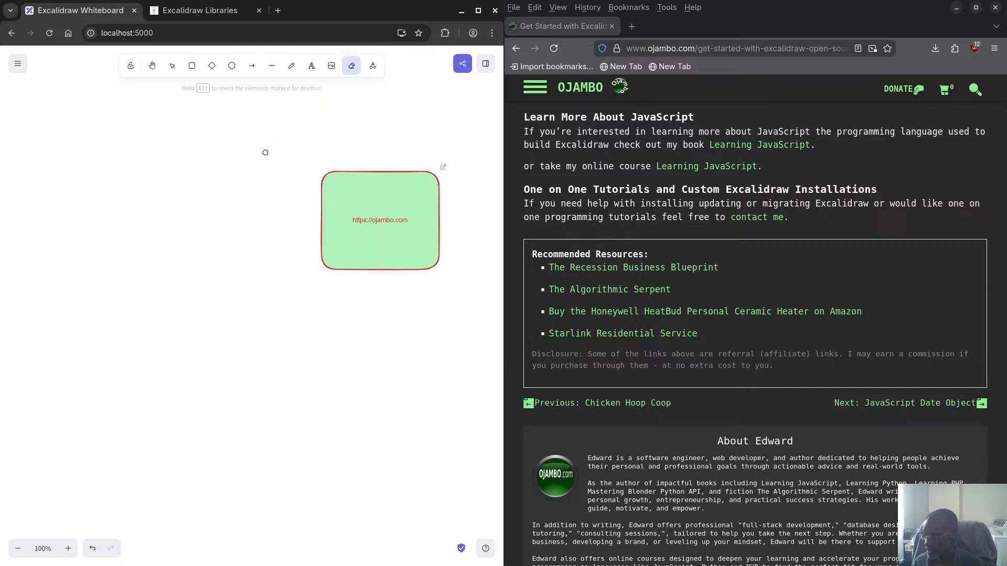
Insert the image frame_001.png from AI/stable-diffusion-cpp/stable-diffusion.cpp/build into the canvas and fit the browser window back to half the screen.
click(332, 66)
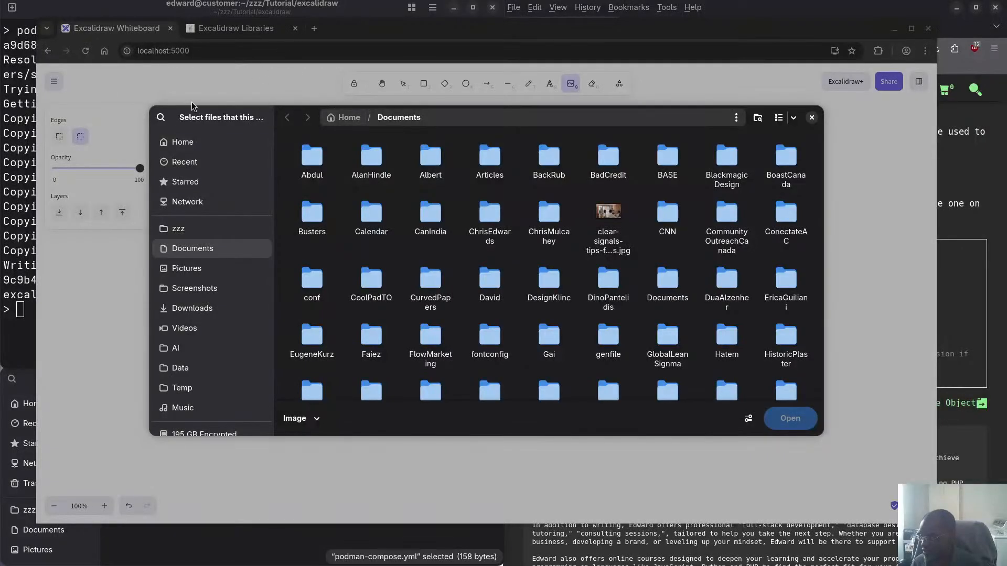
click(215, 349)
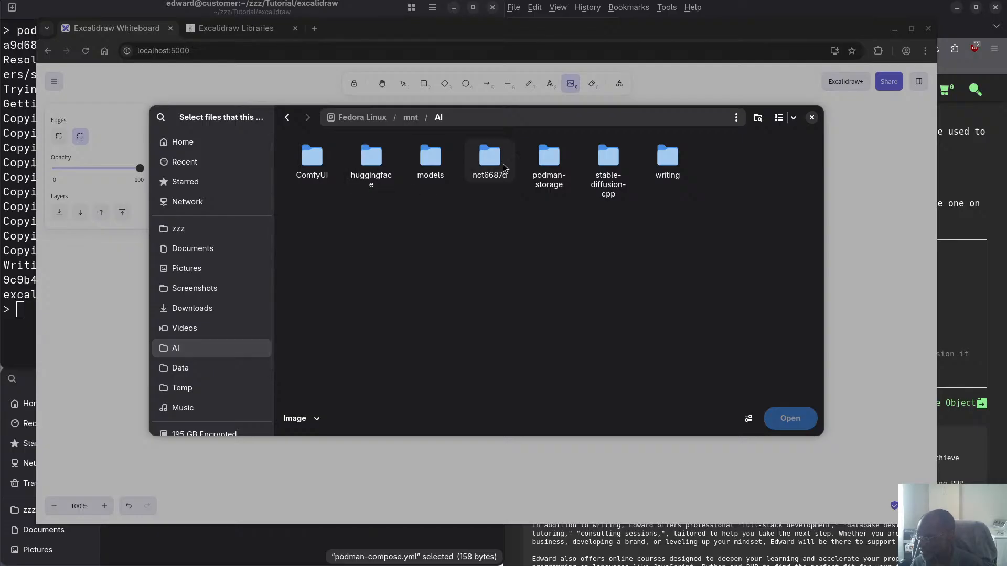
double_click(608, 166)
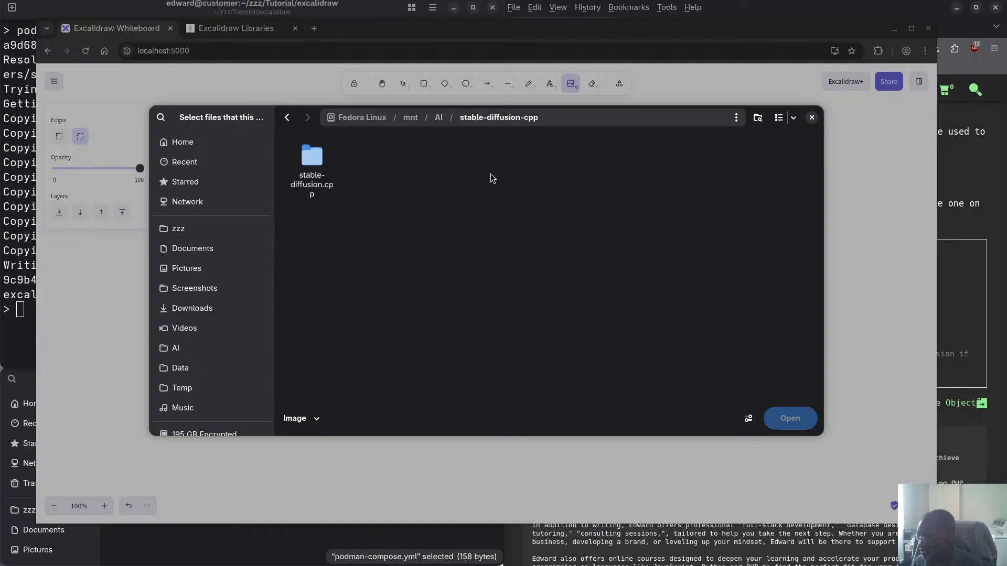
double_click(322, 181)
double_click(374, 168)
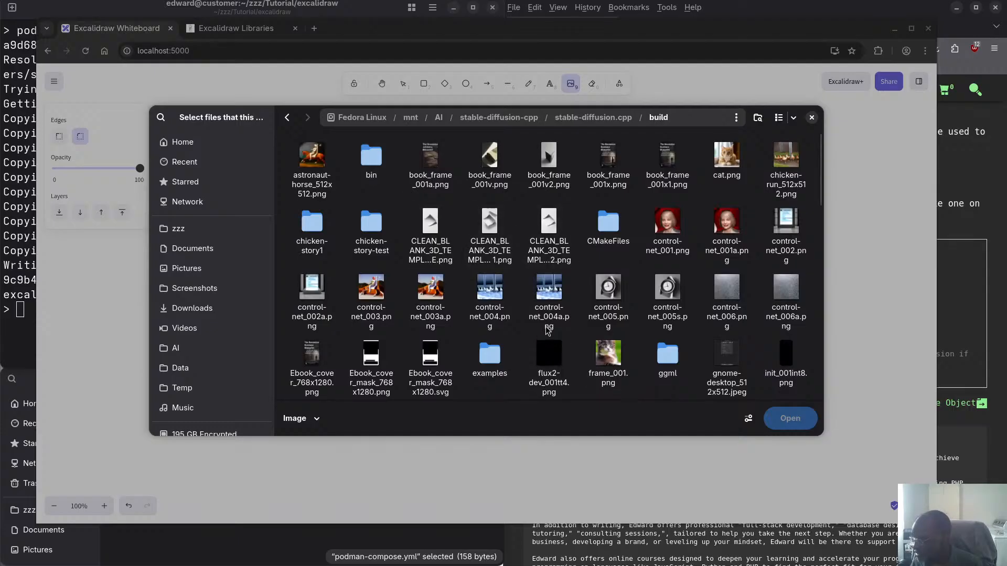
click(608, 356)
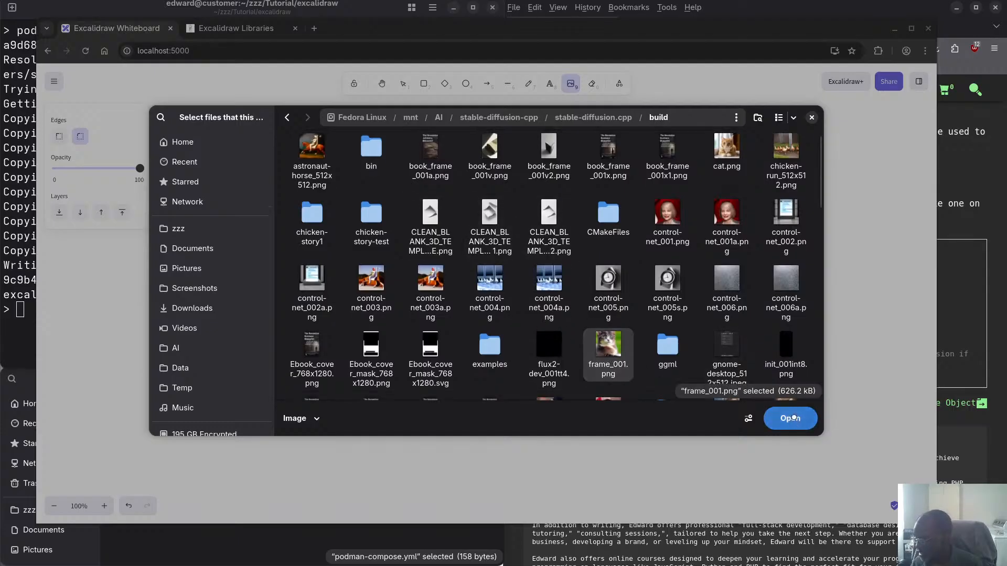
click(793, 420)
drag(561, 29, 20, 106)
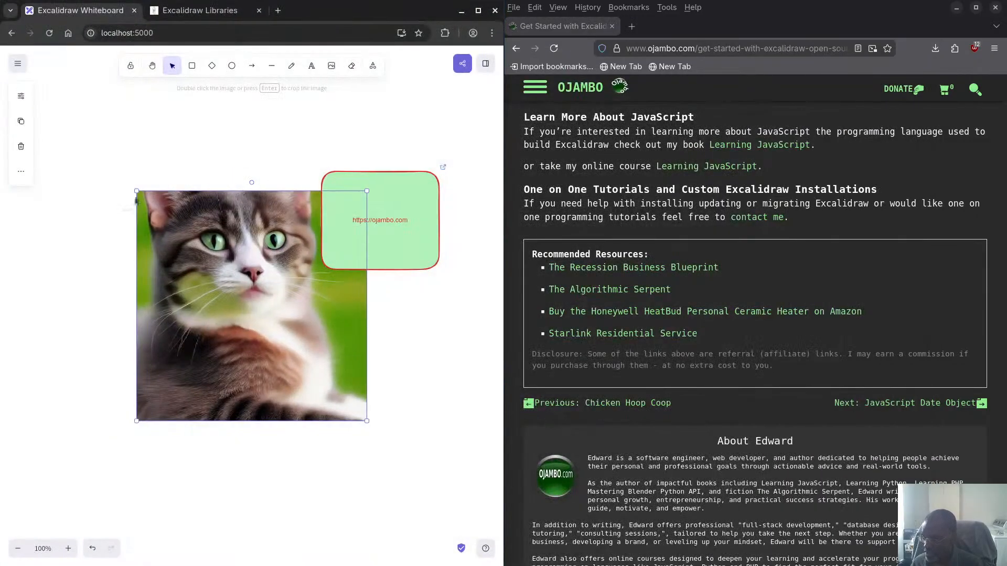
Shrink the cat image, move it to the lower-left area of the canvas, and shift the web embed left towards the canvas centre.
drag(137, 190, 175, 262)
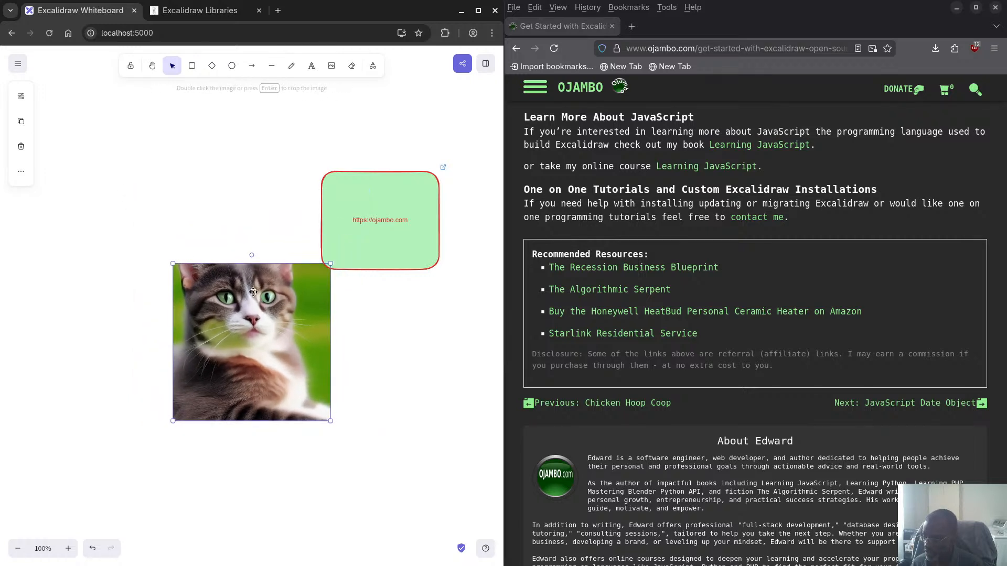
drag(259, 315, 137, 384)
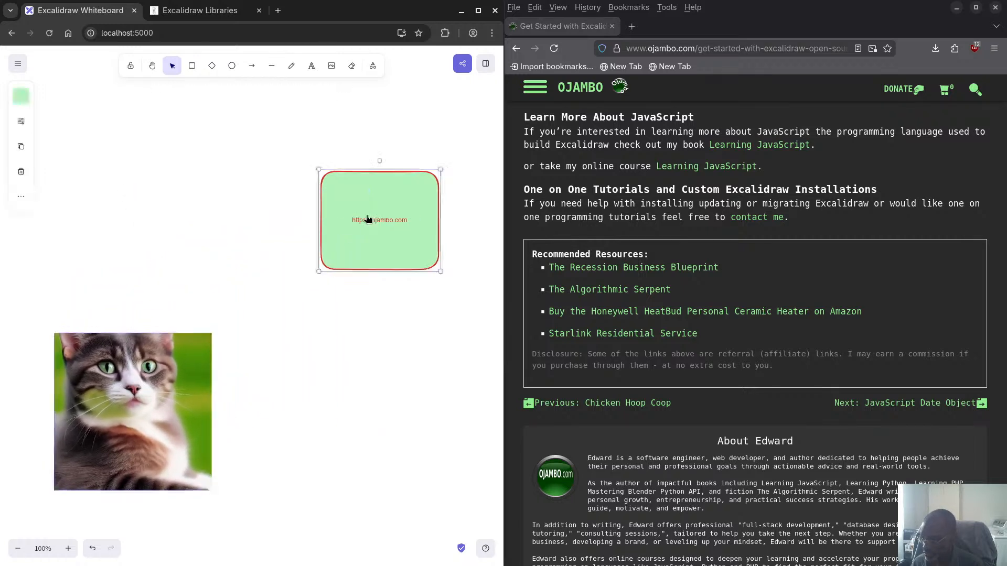
drag(370, 218, 288, 205)
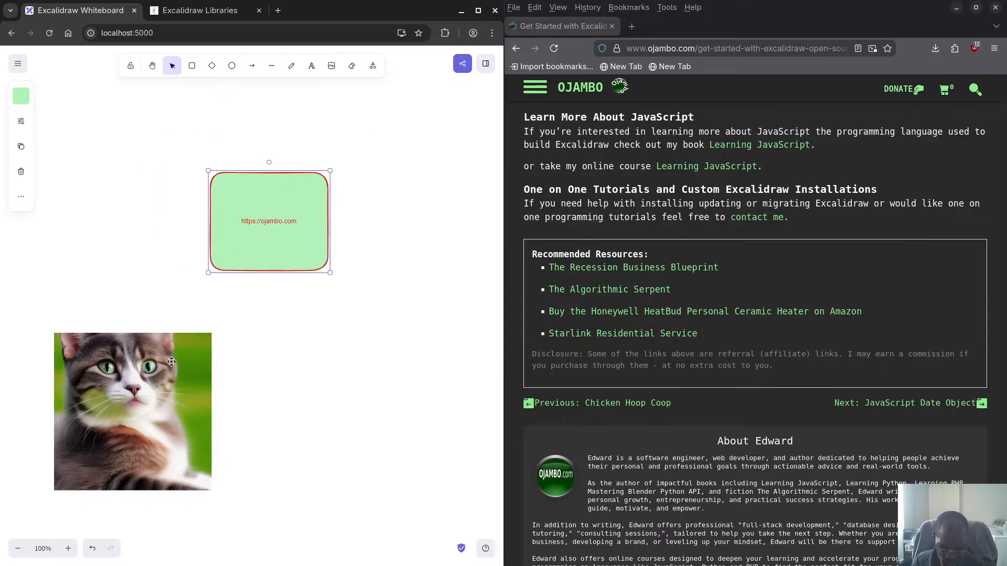
Switch to the Files window and open the folder AI/stable-diffusion-cpp/stable-diffusion.cpp/build in a new tab.
key(super)
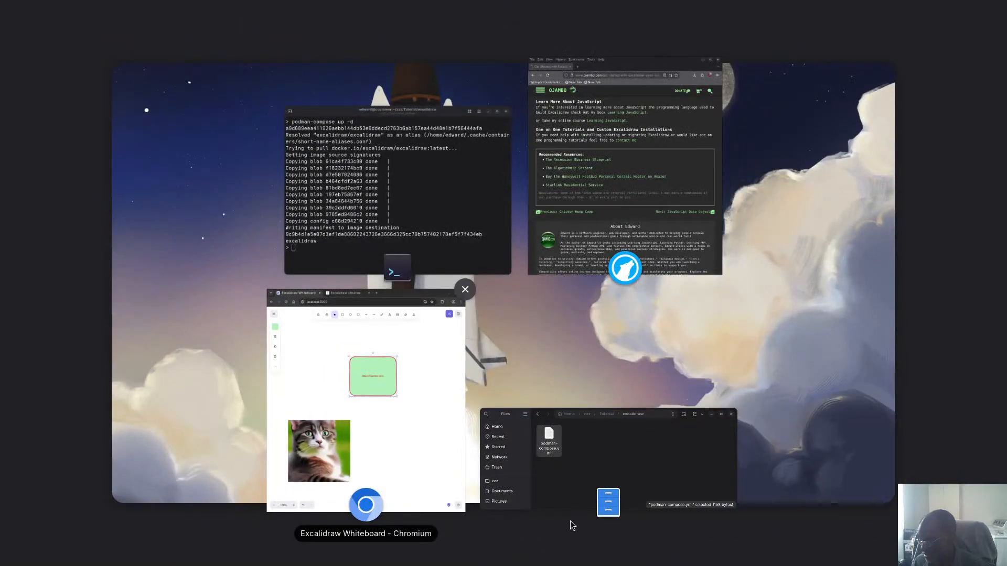
click(587, 483)
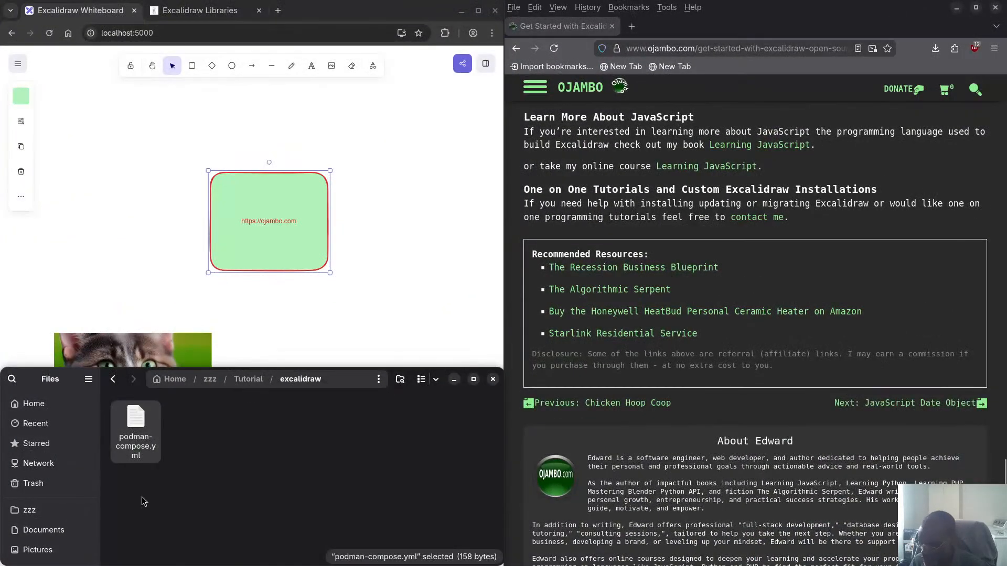
scroll(33, 524, down, 5)
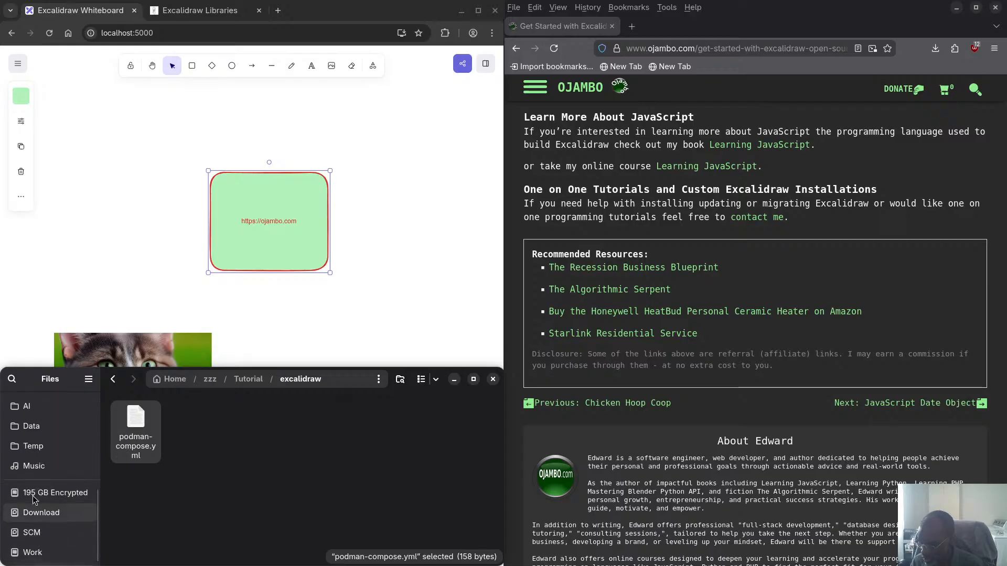
scroll(33, 499, up, 1)
middle_click(32, 436)
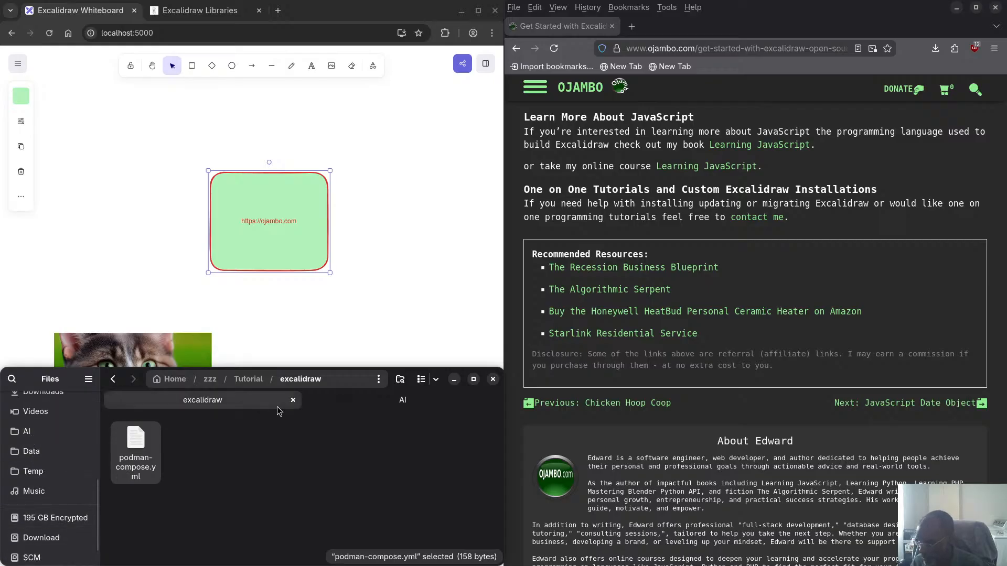
click(367, 400)
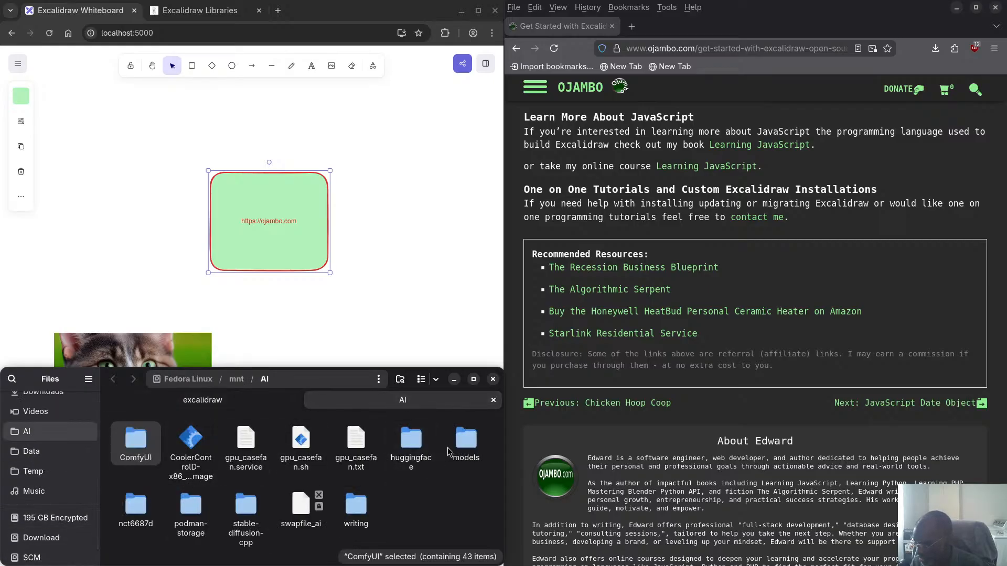
double_click(244, 511)
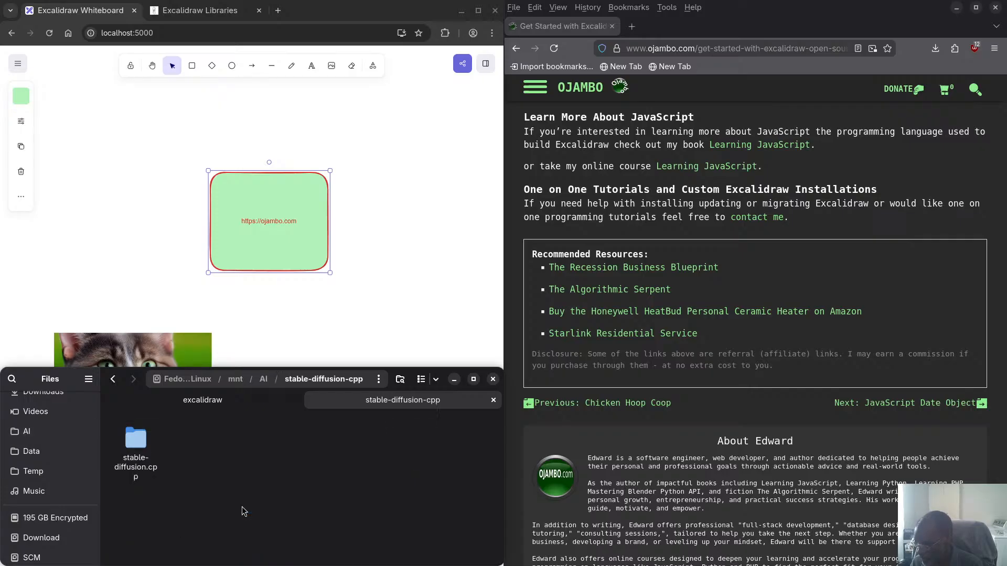
double_click(139, 448)
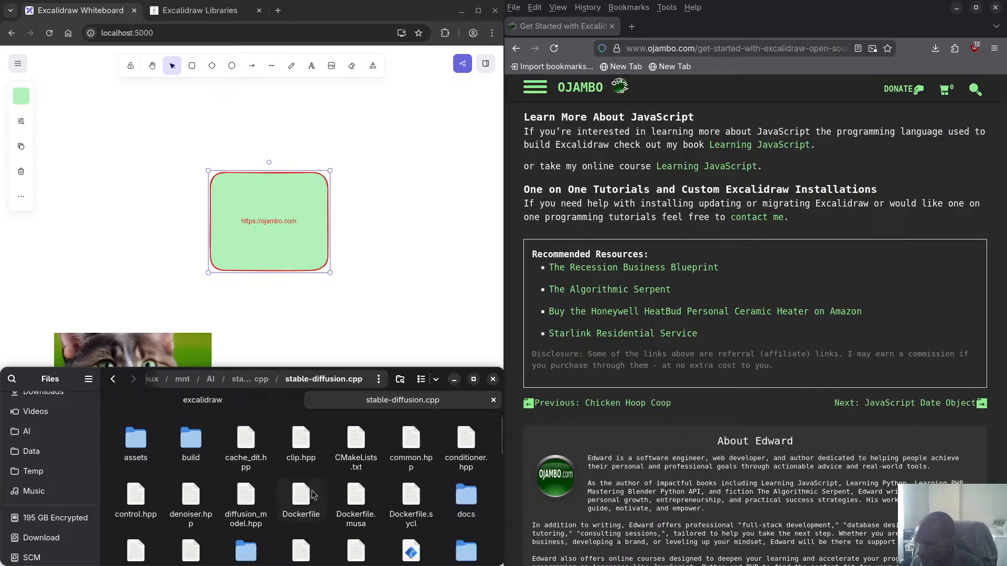
double_click(191, 444)
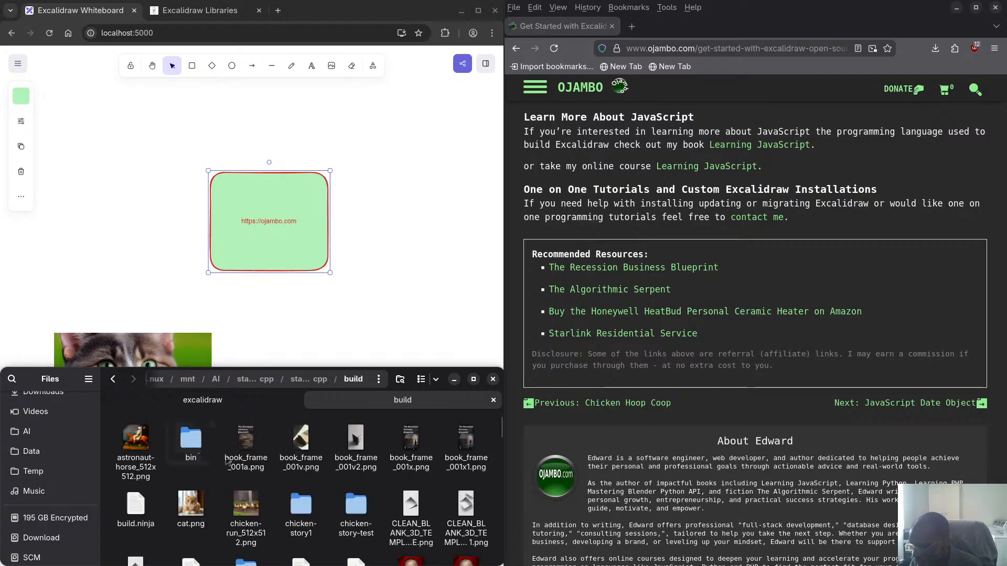
Add control-net_004.png from the build folder to the whiteboard canvas beside the web embed and return to the whiteboard.
scroll(284, 488, down, 5)
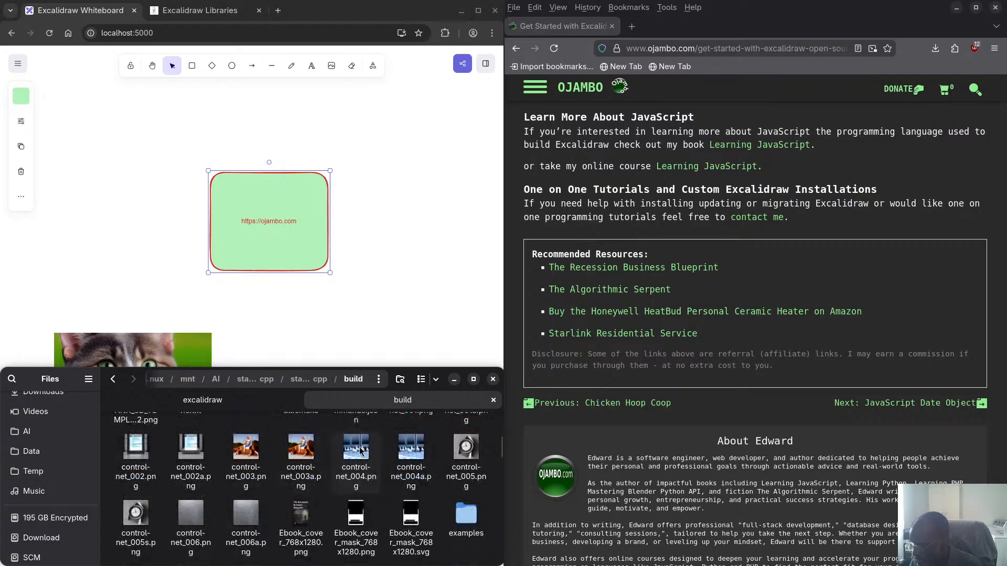
drag(359, 450, 377, 227)
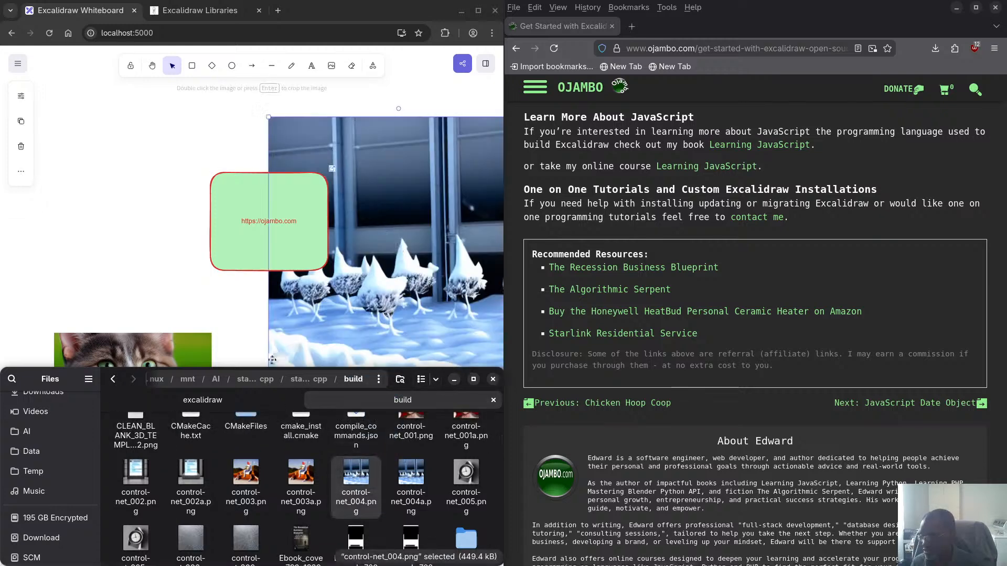
click(320, 24)
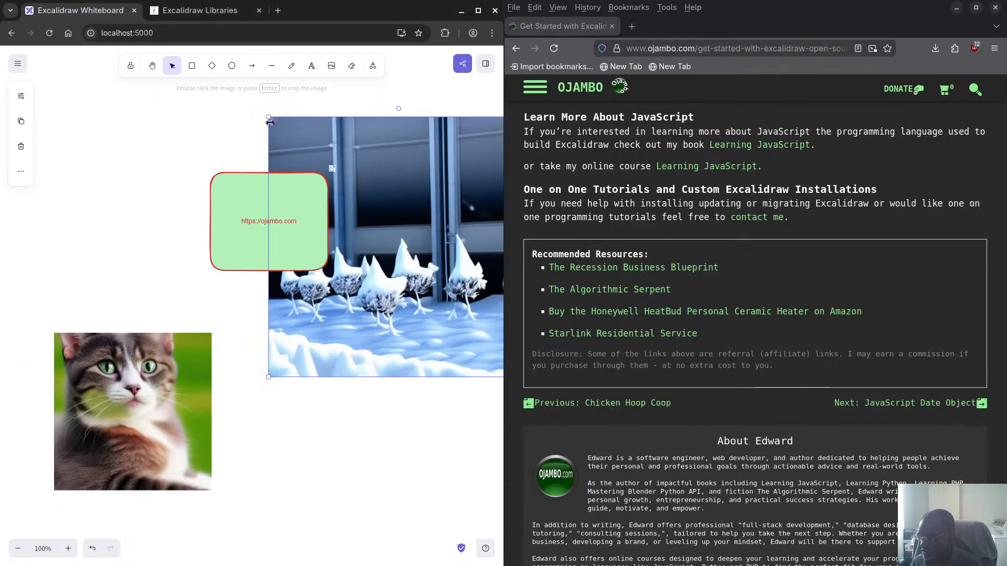
Shrink the snowy chickens image to slightly smaller than the cat image and place it to the cat's right, below the web embed.
drag(293, 123, 258, 345)
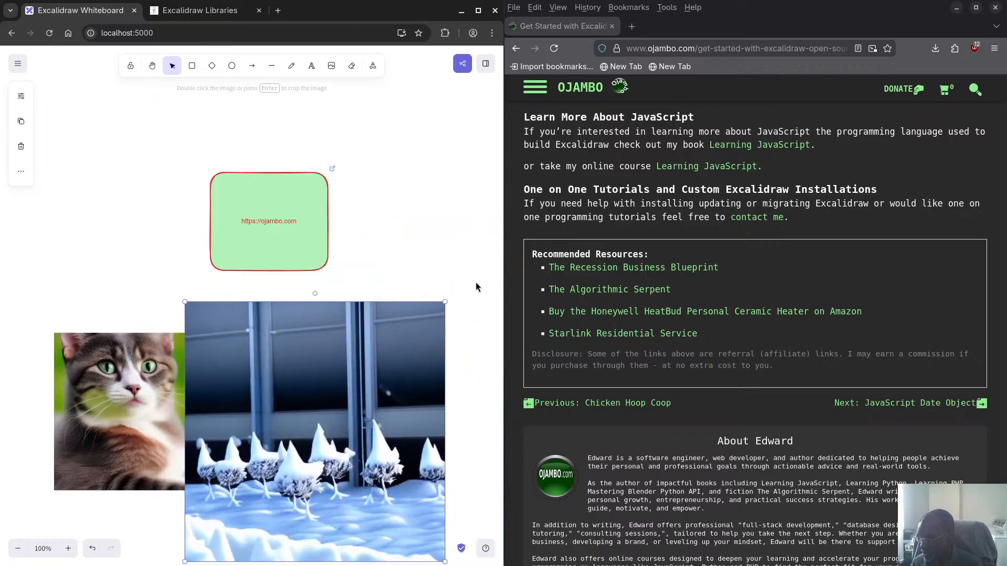
drag(445, 303, 337, 409)
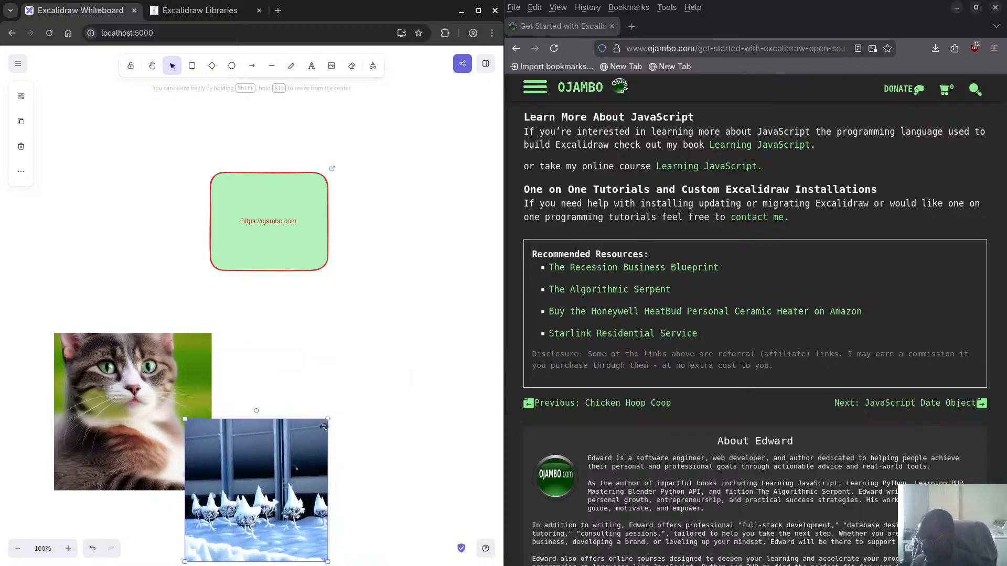
drag(284, 459, 360, 383)
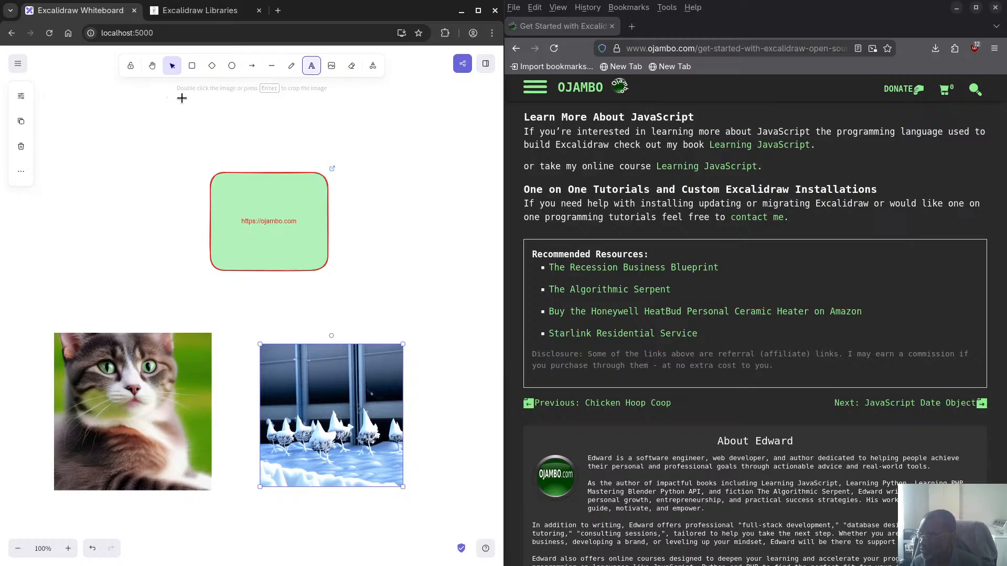
Add the text "This is text" on the empty canvas above the web embed.
click(187, 130)
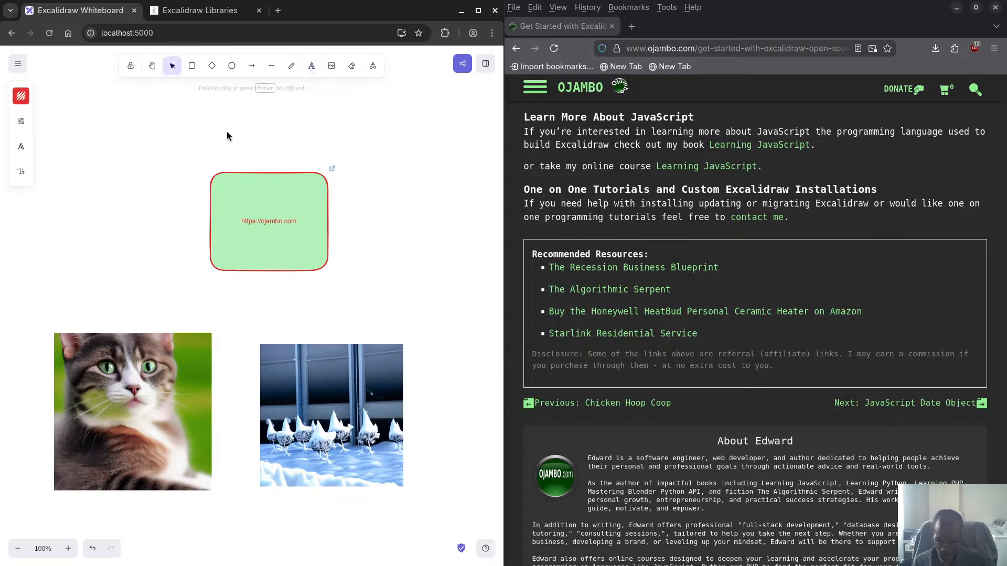
text(This is)
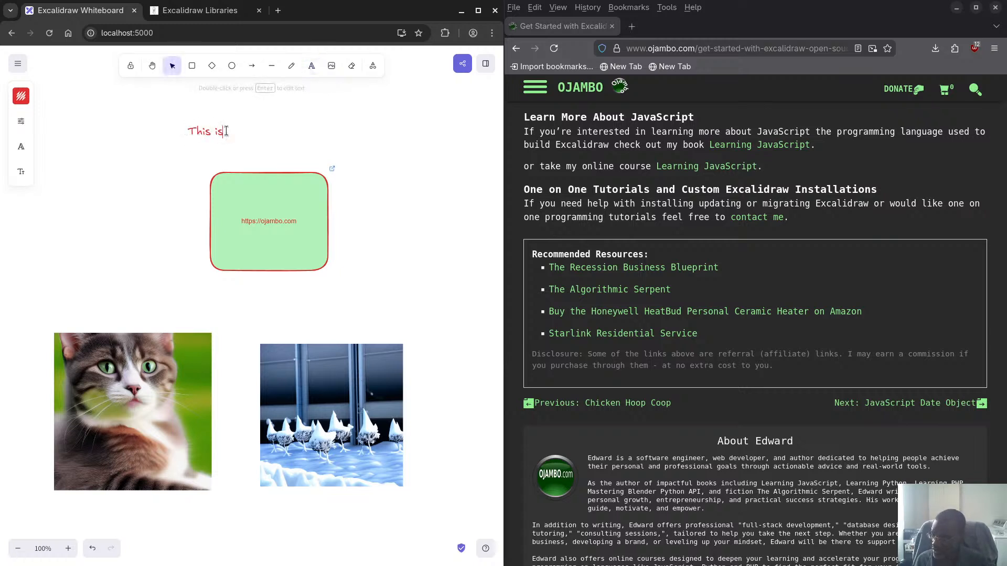
text( tex)
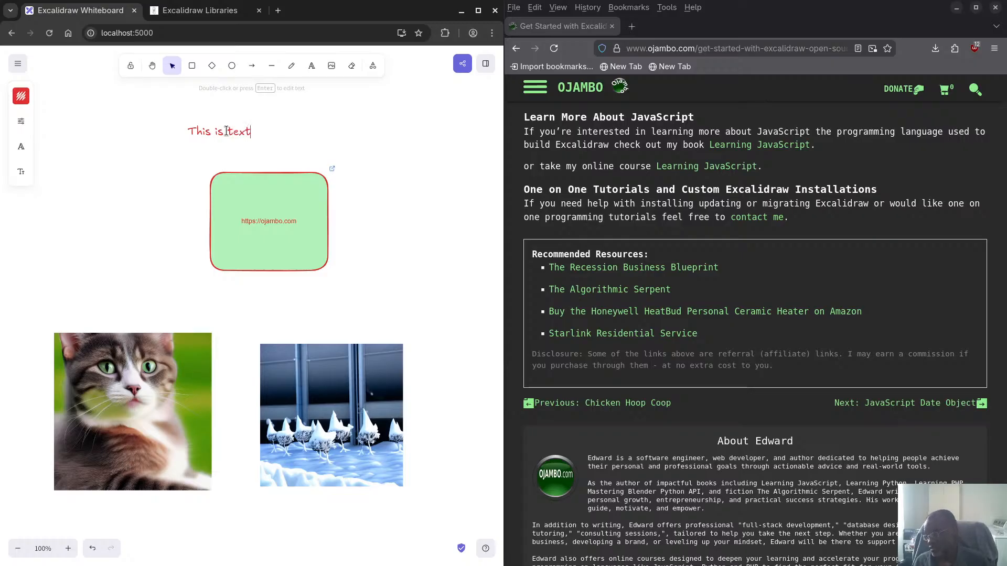
text(t)
click(135, 168)
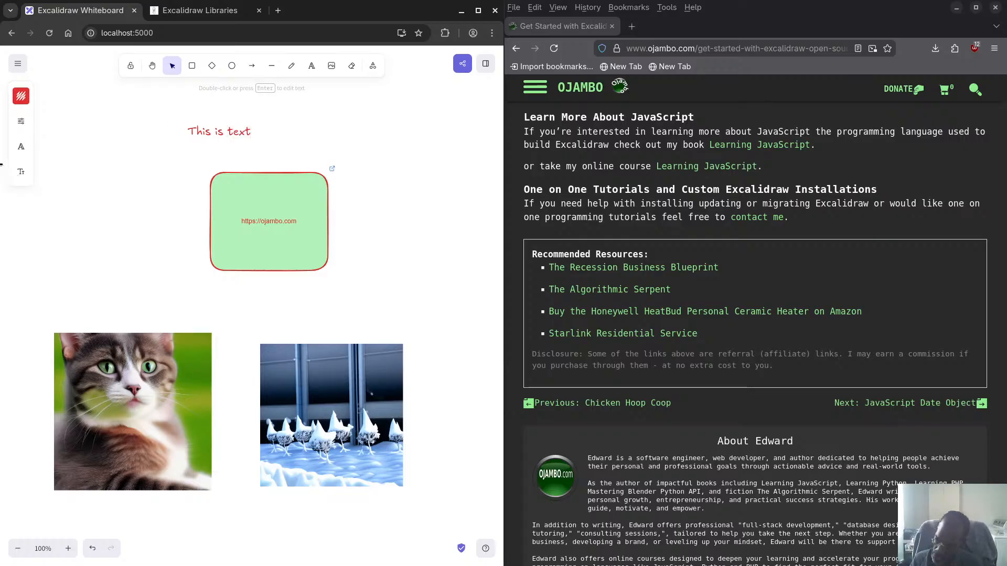
Examine the font size, text alignment, font family and layer options for the text "This is text".
click(21, 174)
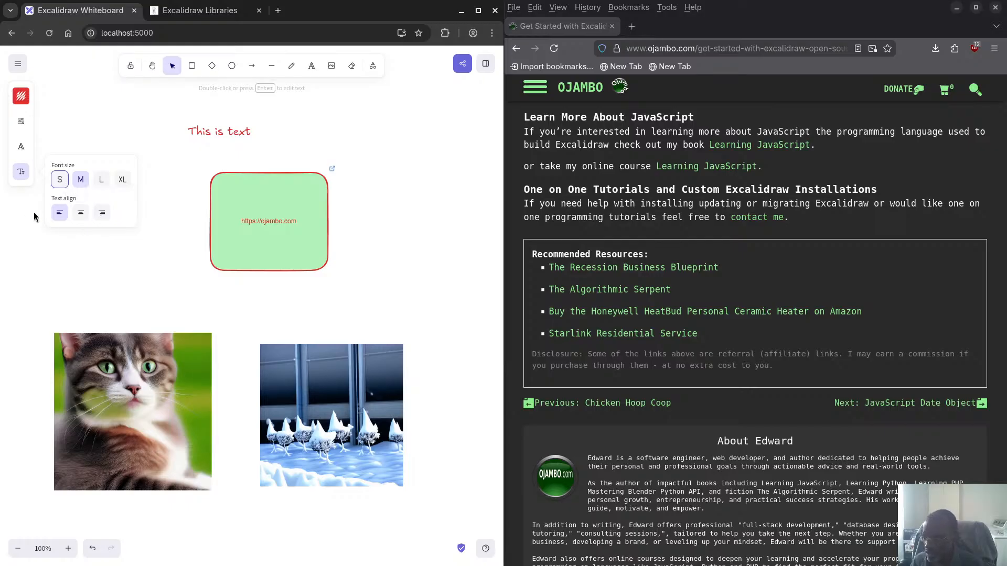
click(21, 148)
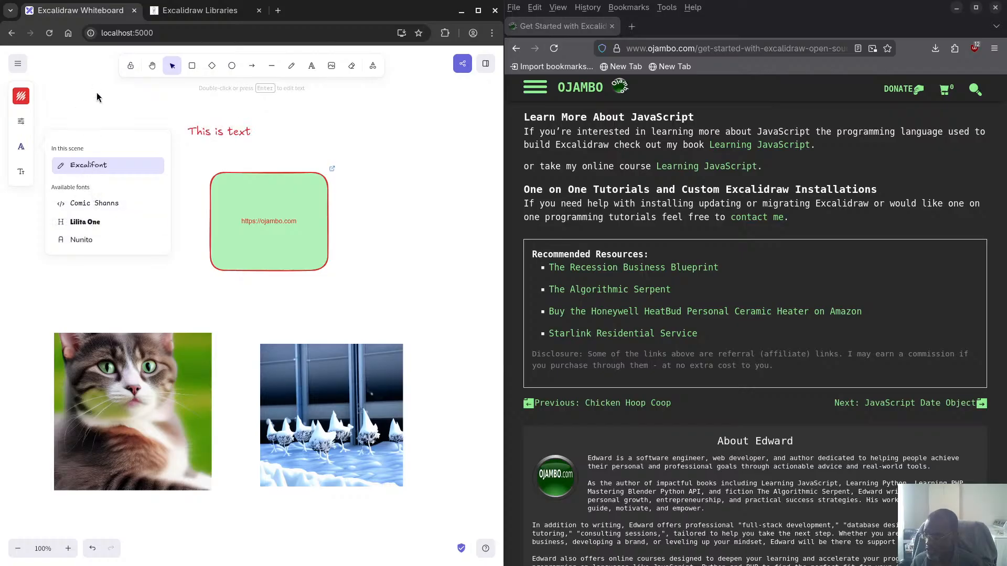
click(80, 111)
click(211, 133)
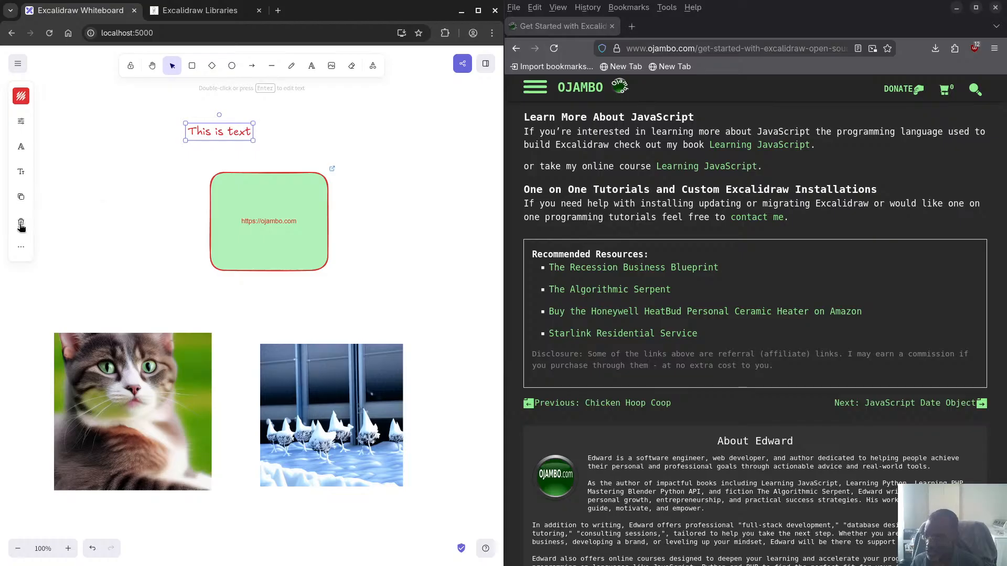
click(21, 251)
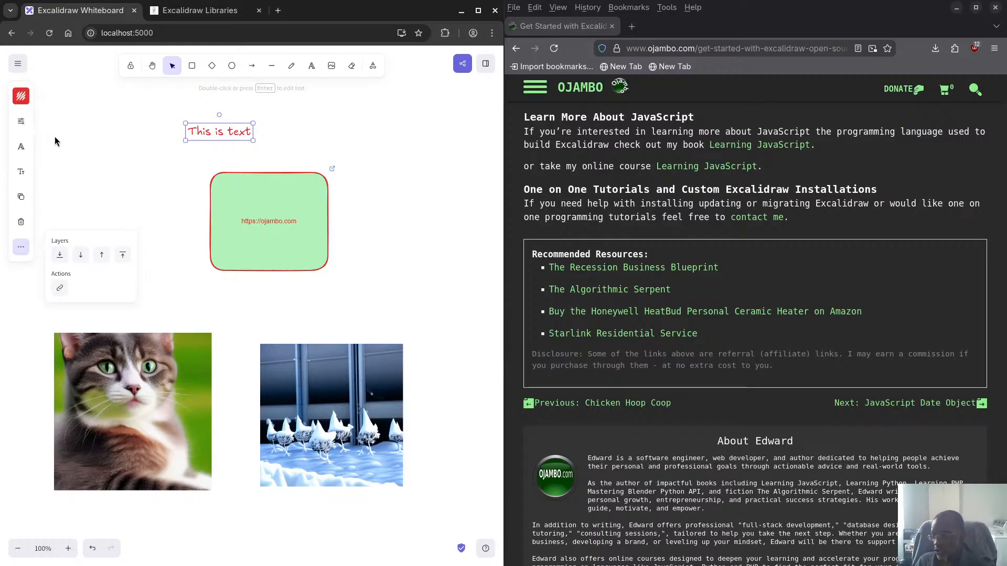
click(154, 179)
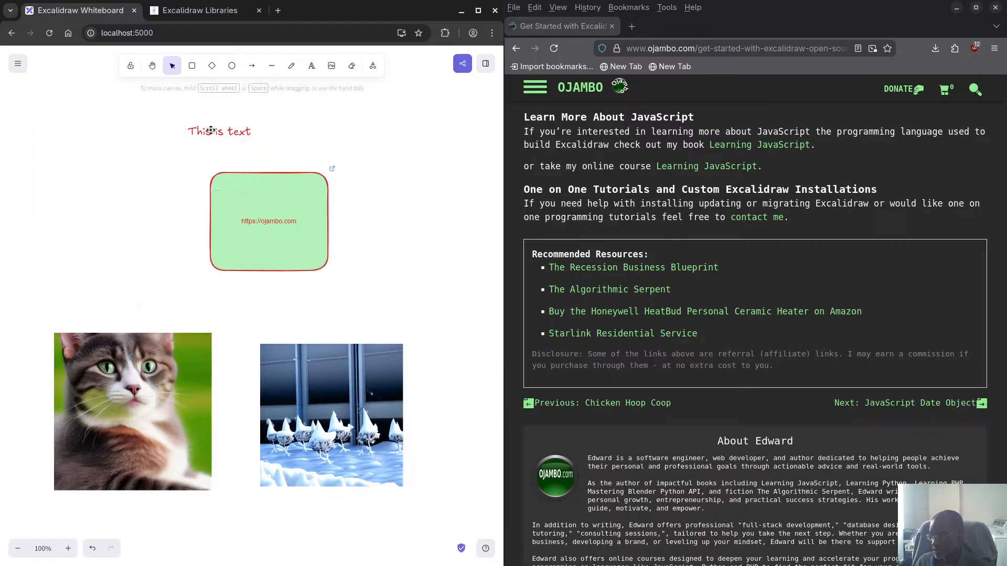
Overlap the text "This is text" with the web embed's upper-left edge and open the layer options of both the text and the embed.
drag(213, 132, 259, 195)
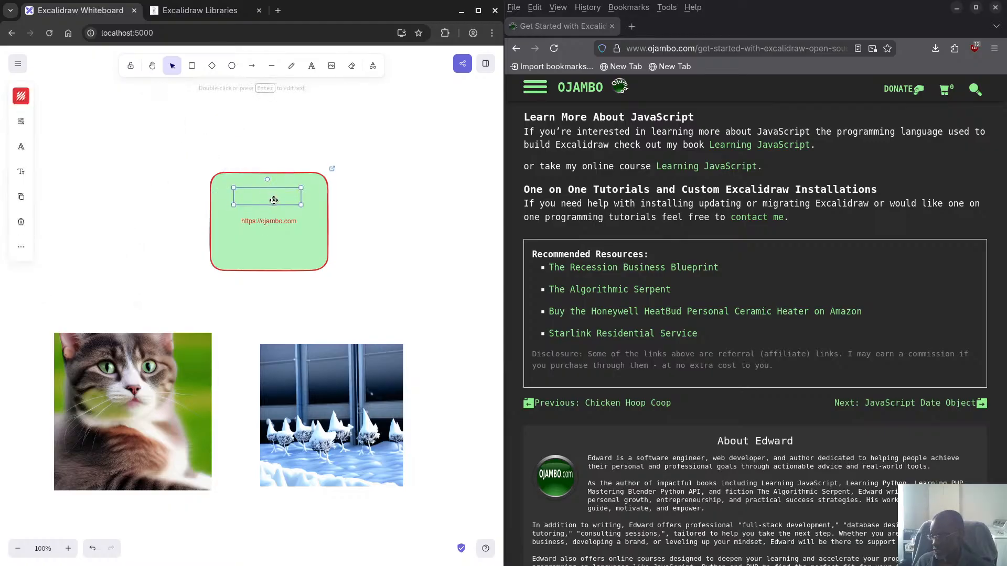
click(21, 247)
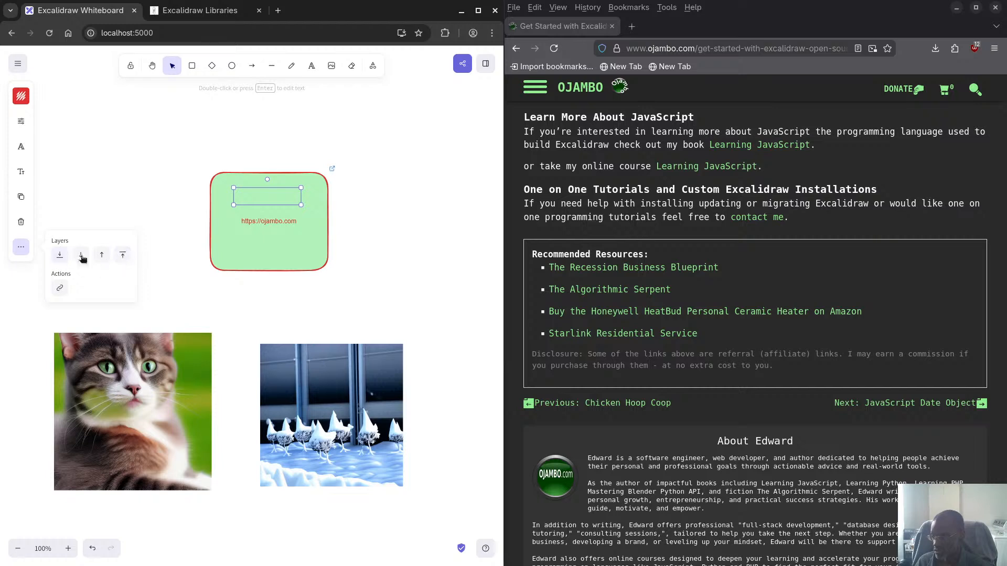
drag(246, 203, 187, 210)
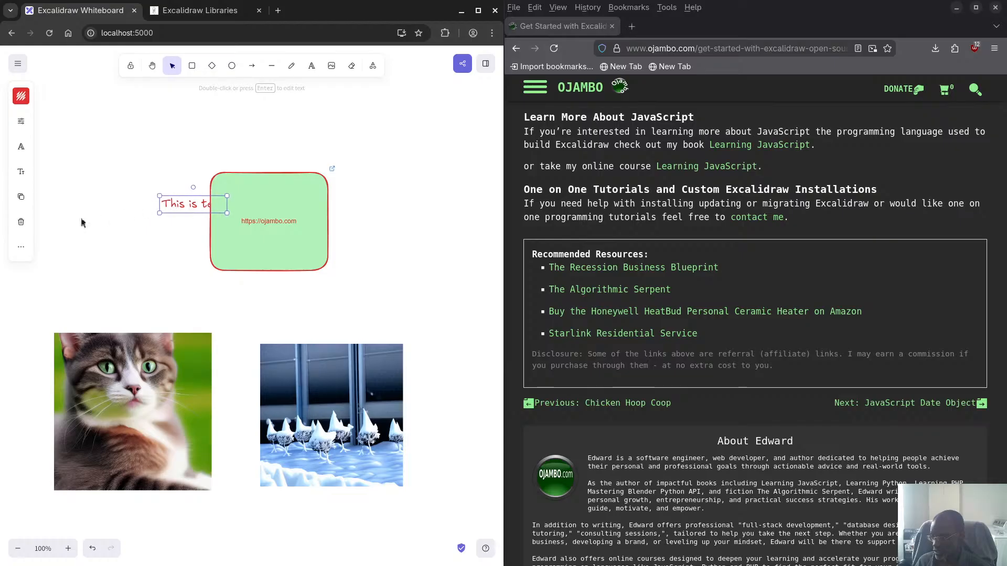
click(21, 247)
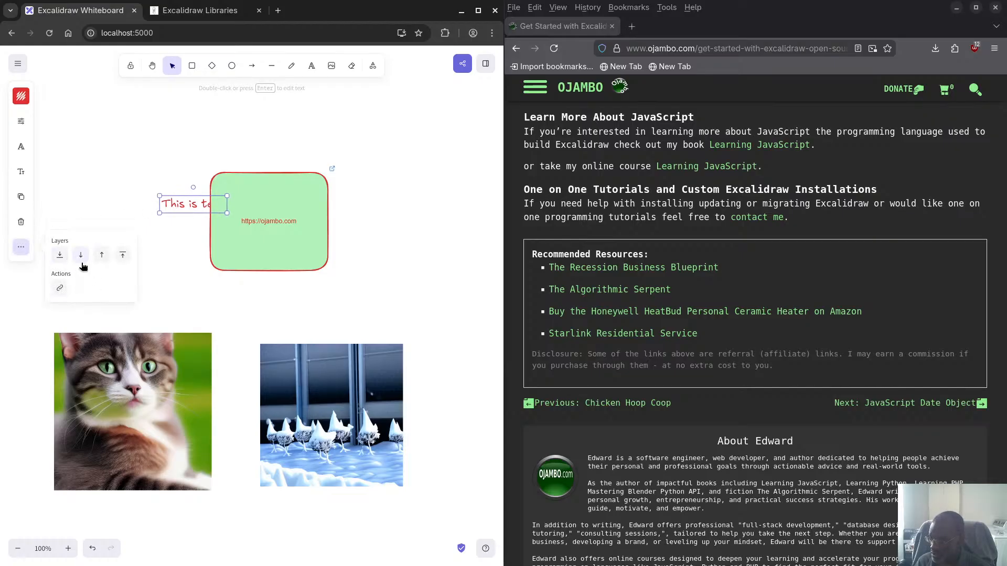
click(257, 243)
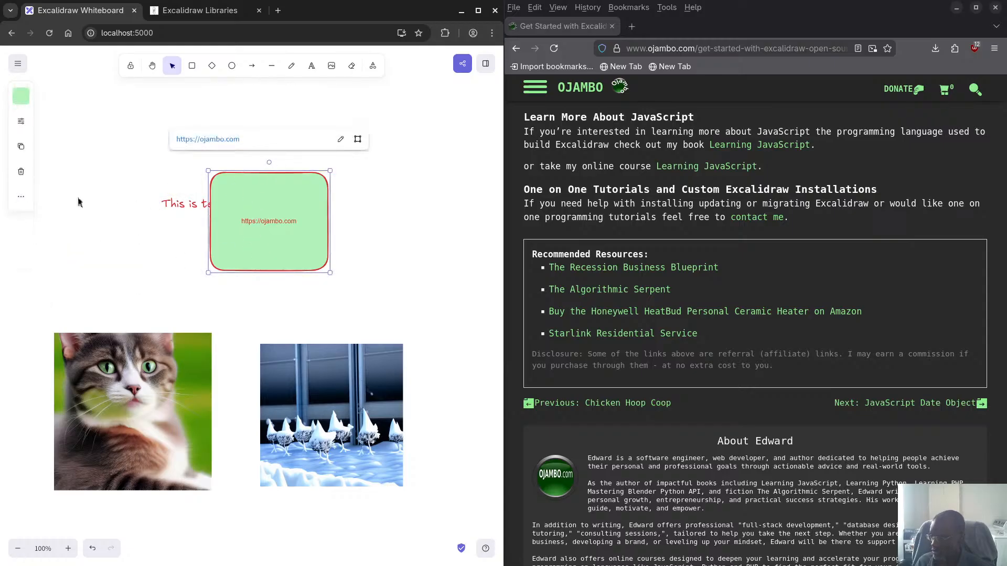
click(21, 197)
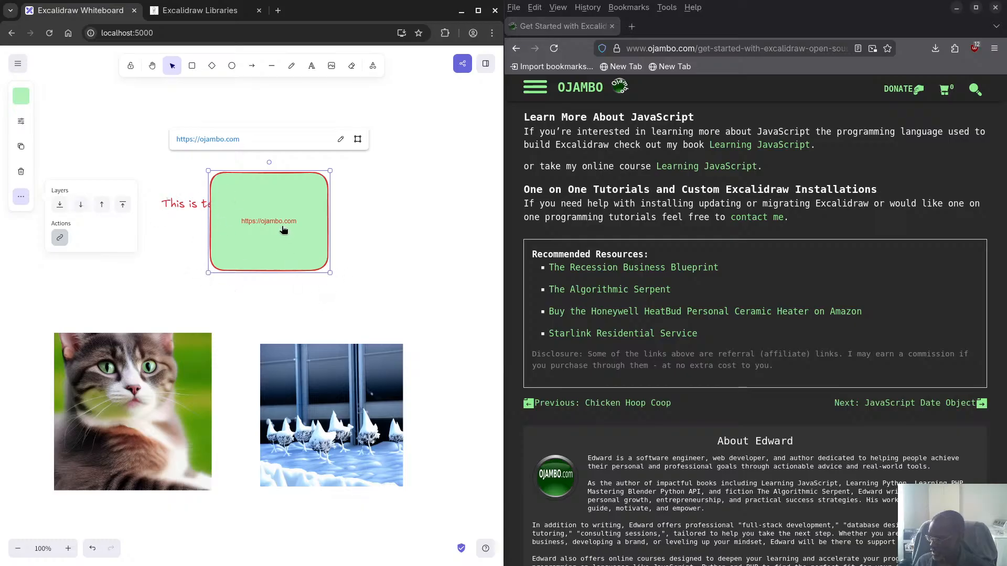
Move the text "This is text" out from behind the web embed and over the cat image's upper-right edge.
click(189, 205)
drag(190, 204, 244, 307)
click(236, 205)
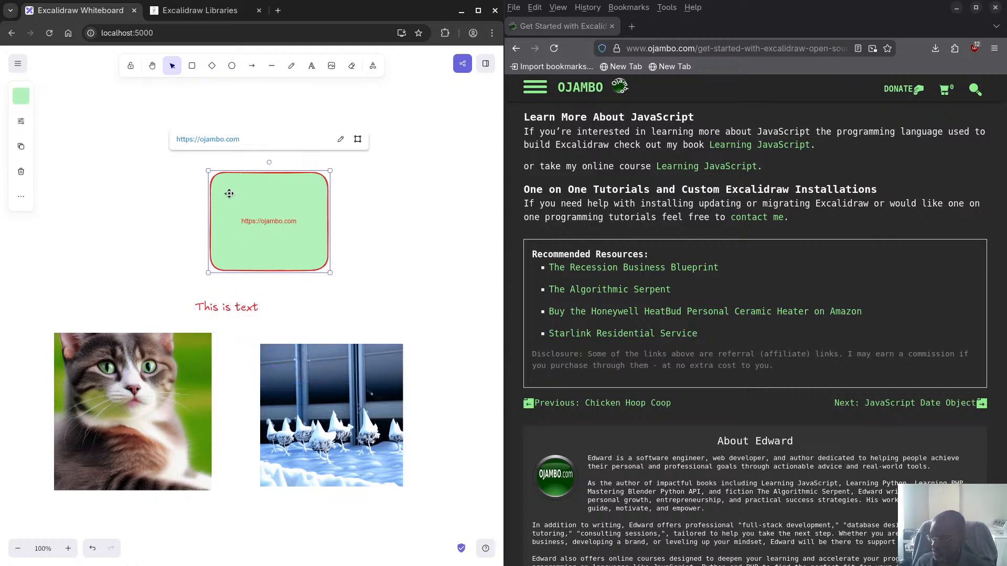
key(Escape)
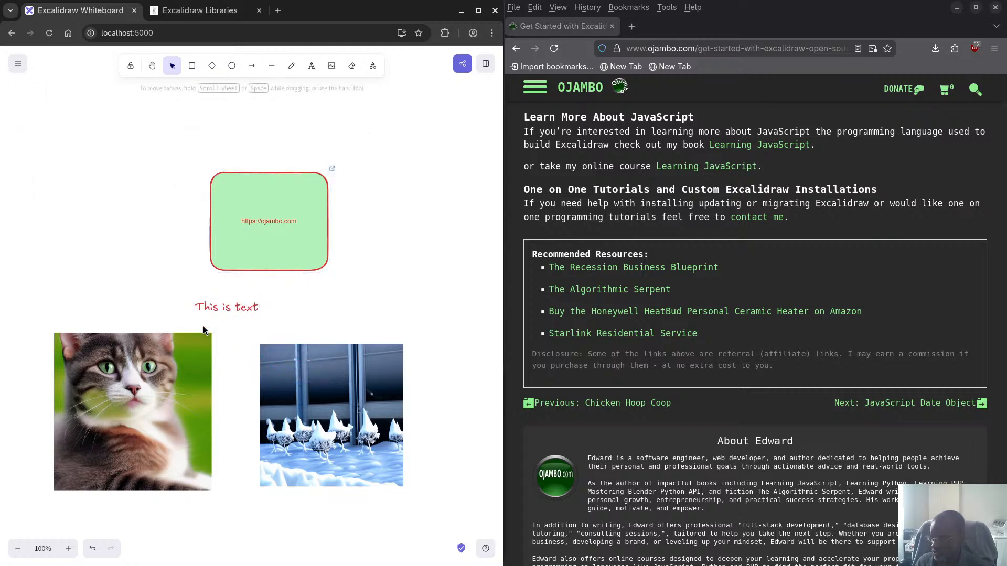
drag(195, 314, 172, 368)
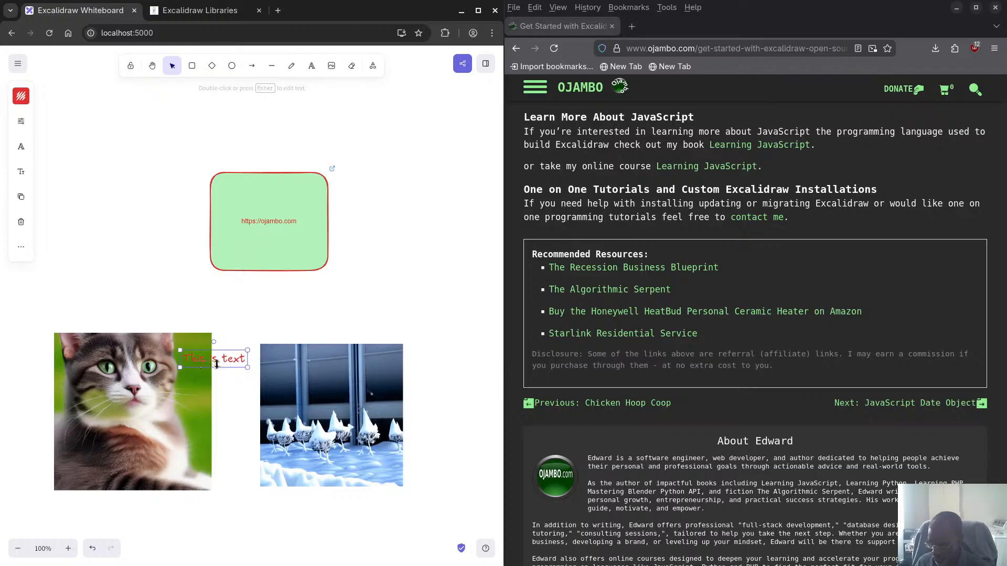
Send the text "This is text" to the back, behind the cat image, and leave its link field empty.
click(22, 243)
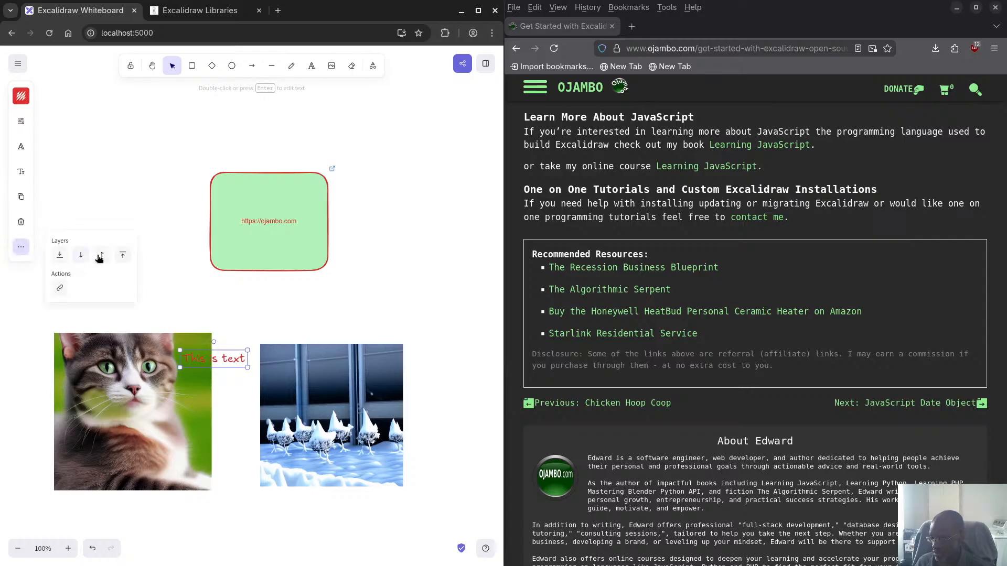
click(59, 256)
click(60, 287)
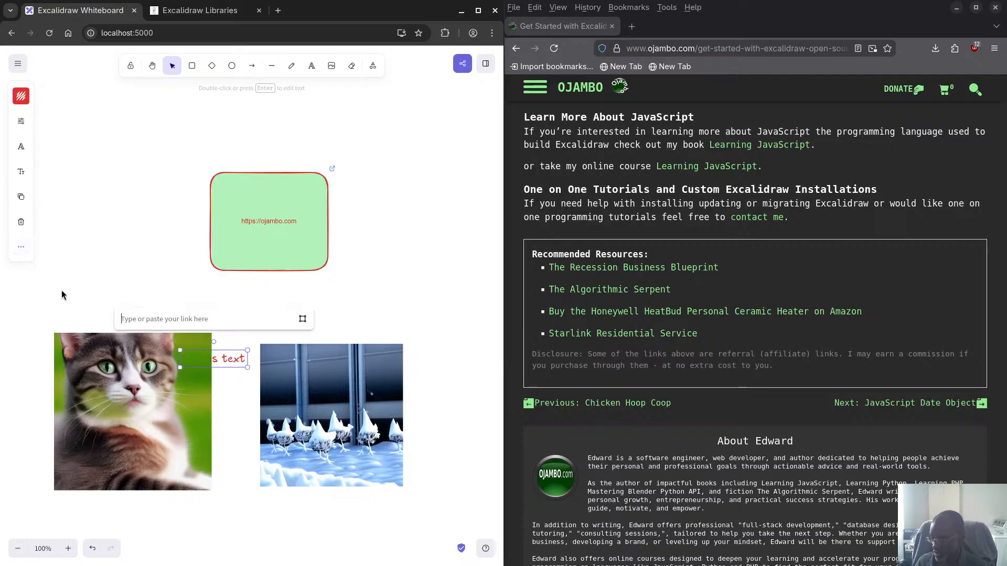
click(74, 268)
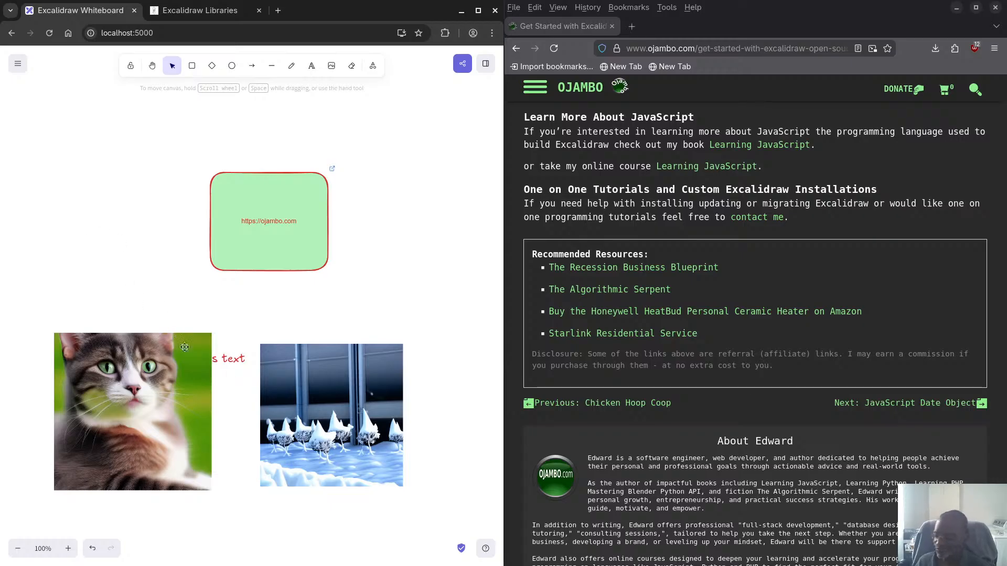
Bring the text "This is text" to the front and move it onto the empty canvas above the cat image.
click(229, 362)
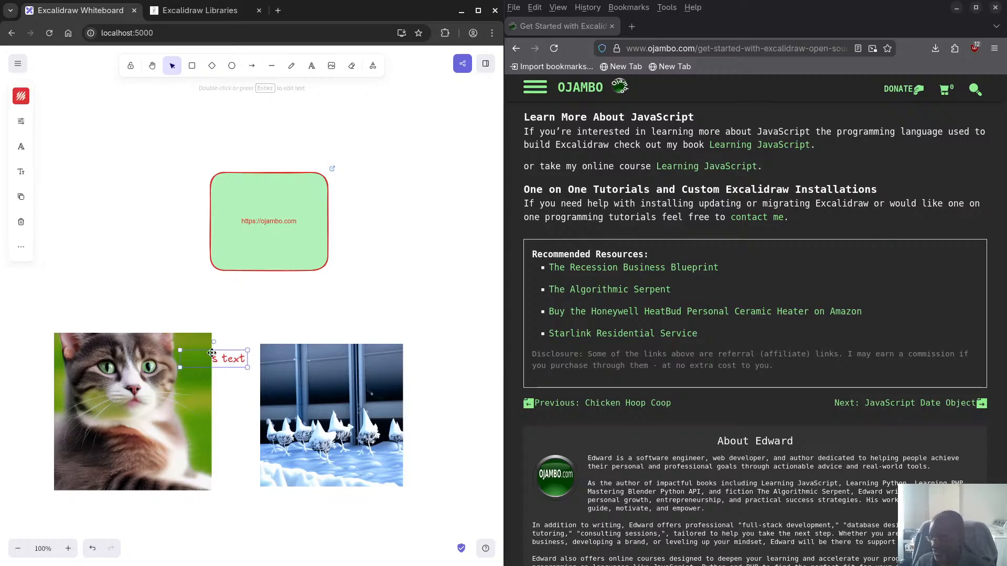
click(21, 248)
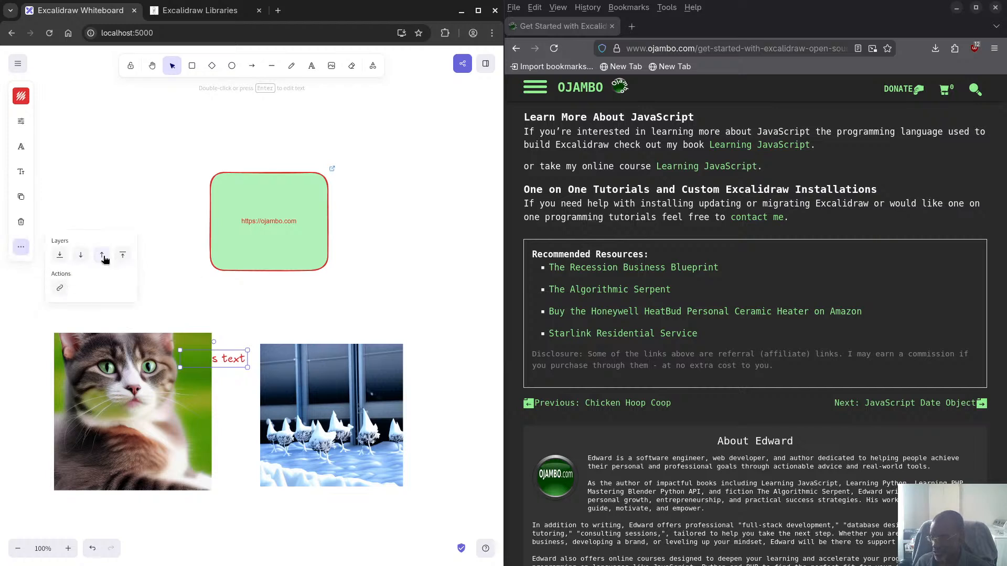
click(166, 289)
click(234, 362)
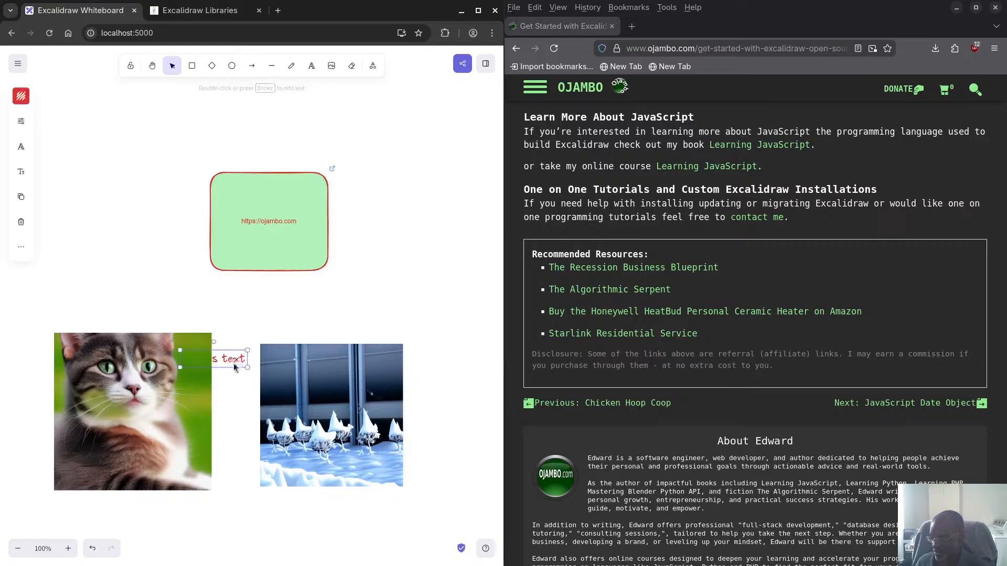
click(22, 249)
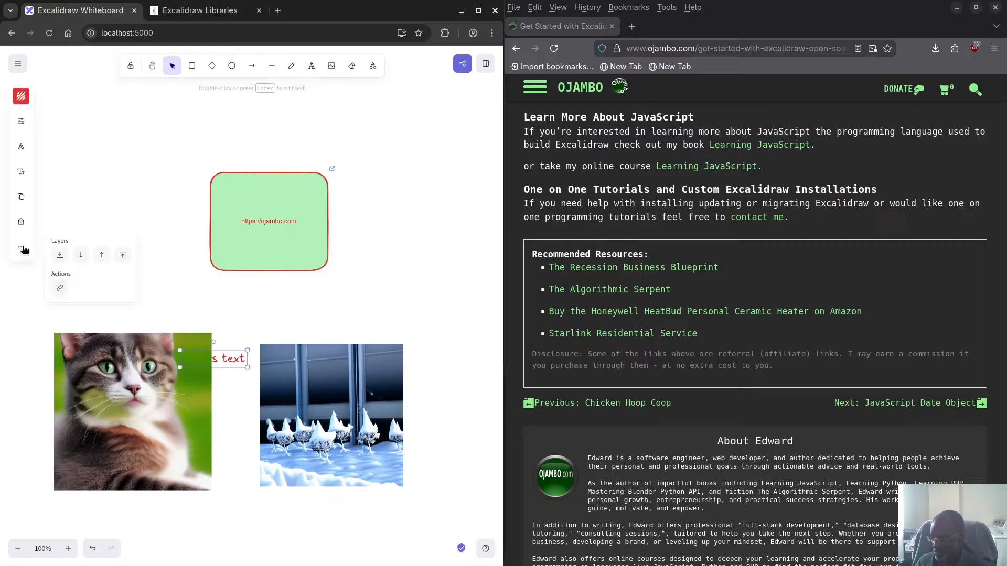
click(122, 256)
click(123, 196)
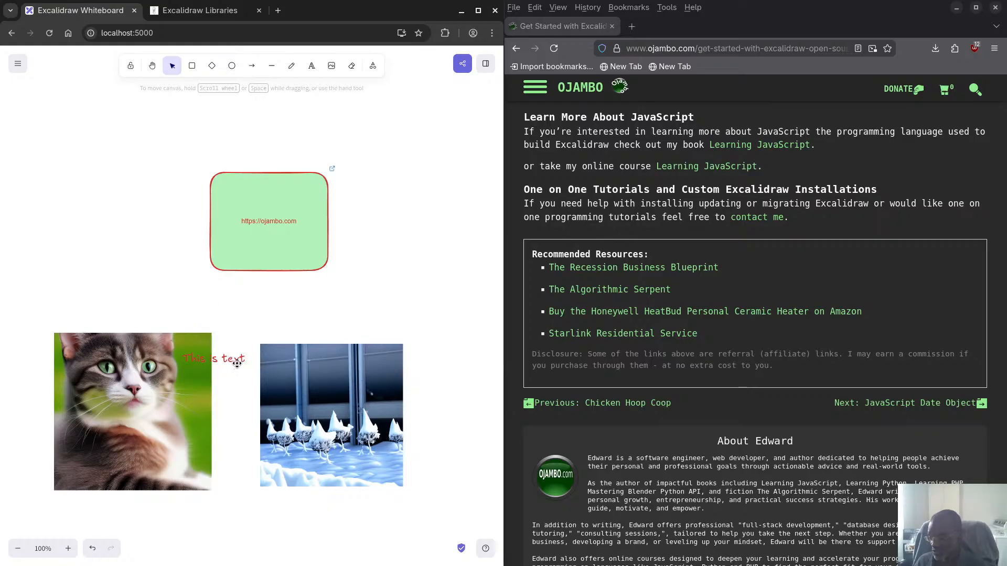
drag(240, 360, 108, 285)
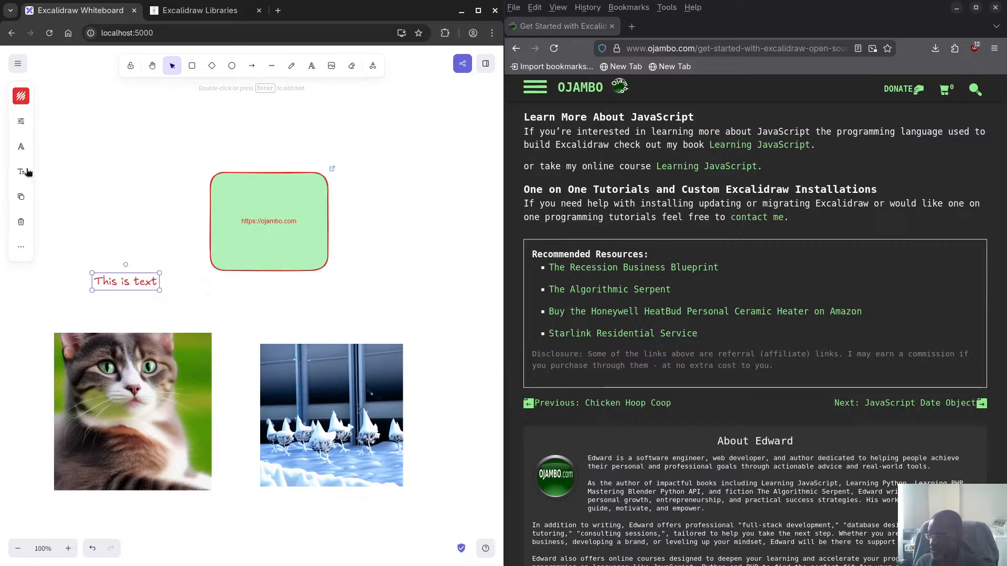
Draw two freehand red scribbles, one to the left of the web embed and one across its top edge.
click(293, 67)
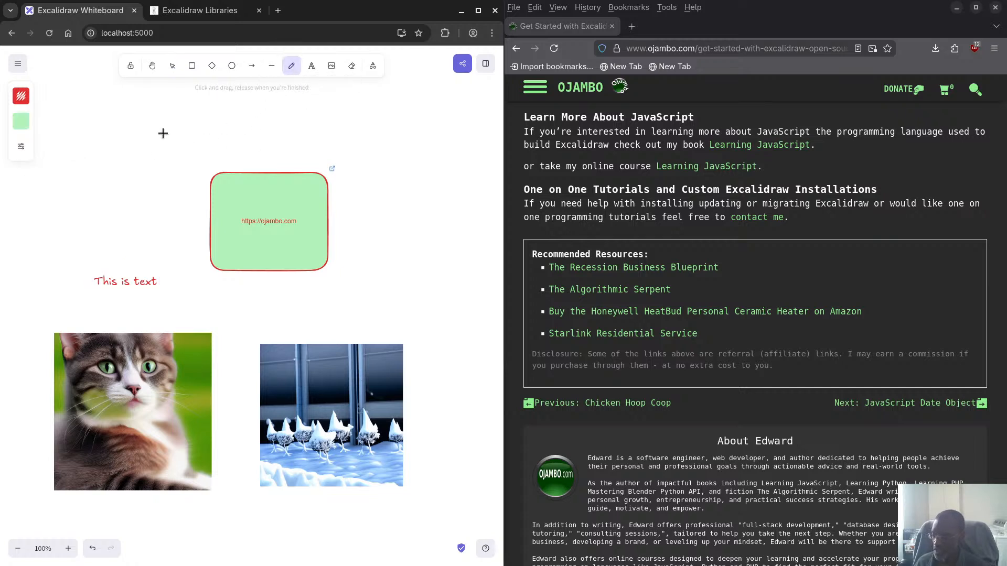
mouse_move(105, 144)
mouse_down()
mouse_move(102, 176)
mouse_move(139, 159)
mouse_move(125, 175)
mouse_move(152, 189)
mouse_up()
mouse_move(258, 118)
mouse_down()
mouse_move(217, 169)
mouse_move(311, 119)
mouse_move(265, 117)
mouse_move(199, 132)
mouse_move(329, 159)
mouse_up()
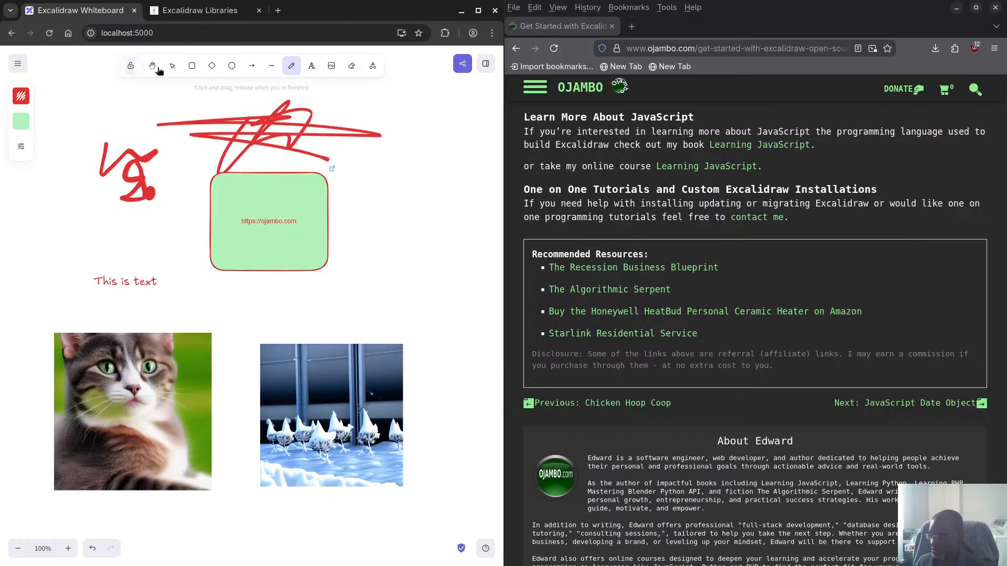
Draw a short horizontal line right of the web embed and a diagonal line from its left end down to the cat image's upper-right edge.
click(269, 69)
drag(397, 177, 456, 175)
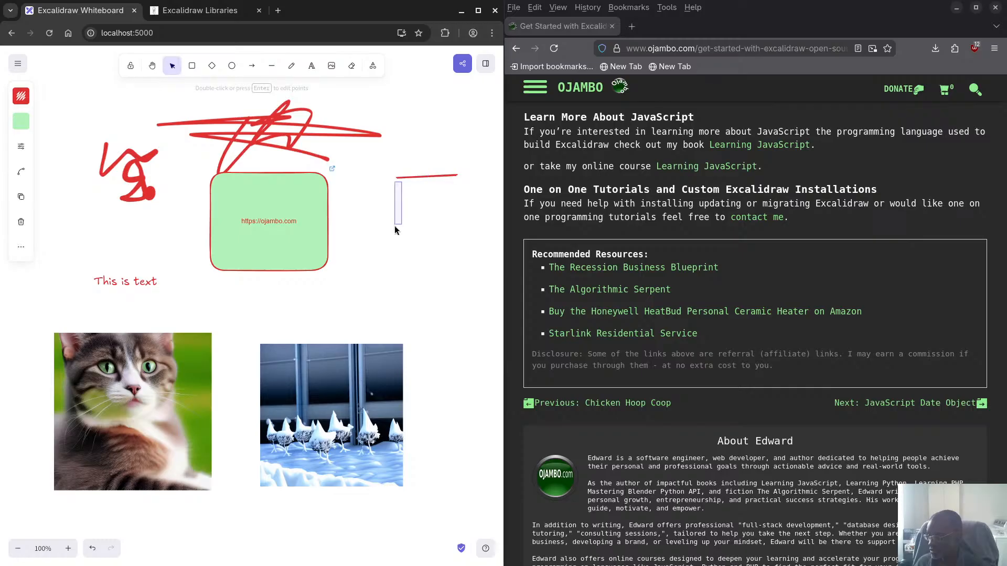
drag(394, 225, 400, 244)
drag(458, 186, 451, 261)
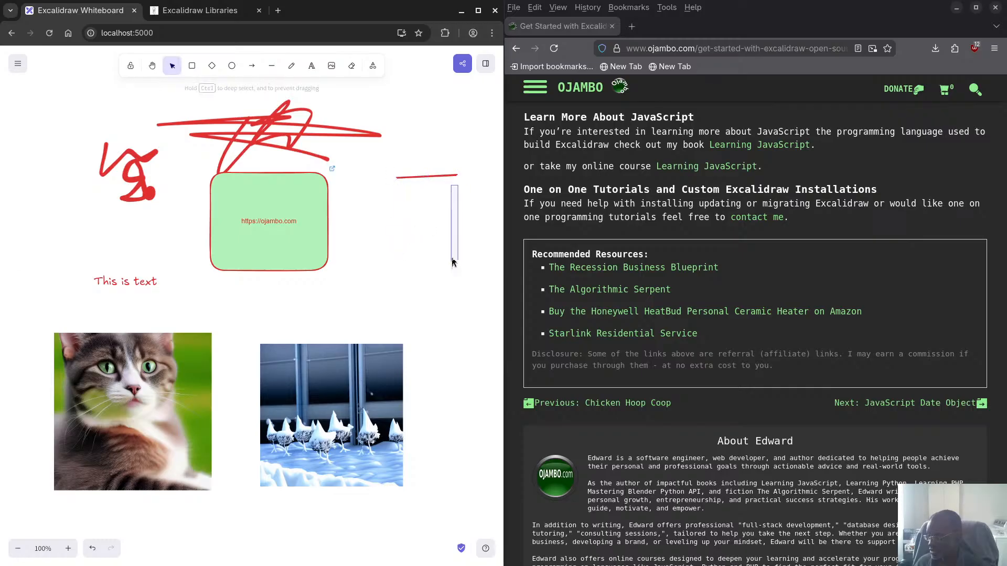
click(272, 65)
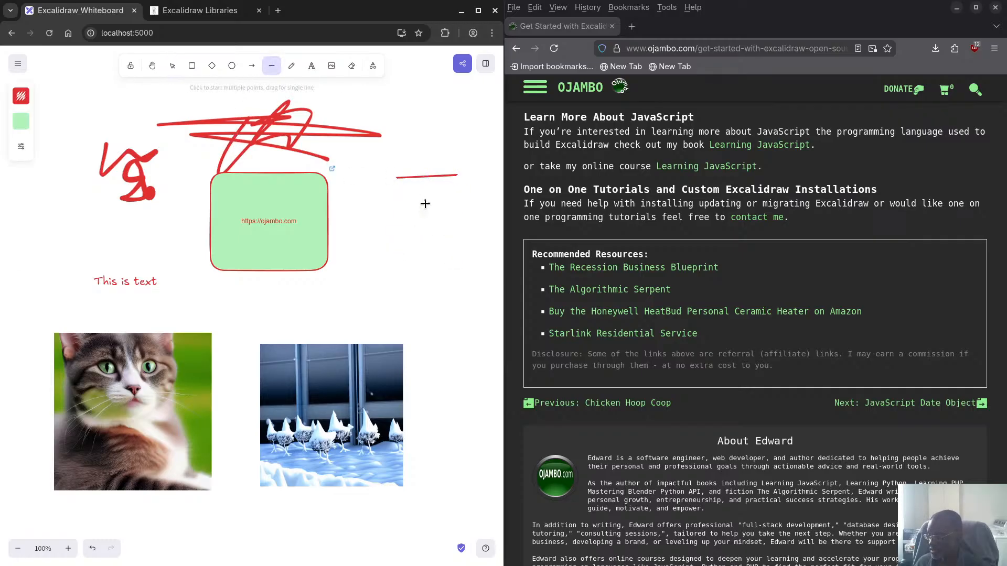
mouse_move(397, 178)
mouse_down()
mouse_move(402, 313)
mouse_move(292, 305)
mouse_move(220, 270)
mouse_move(227, 286)
mouse_move(321, 332)
mouse_move(189, 401)
mouse_move(220, 360)
mouse_up()
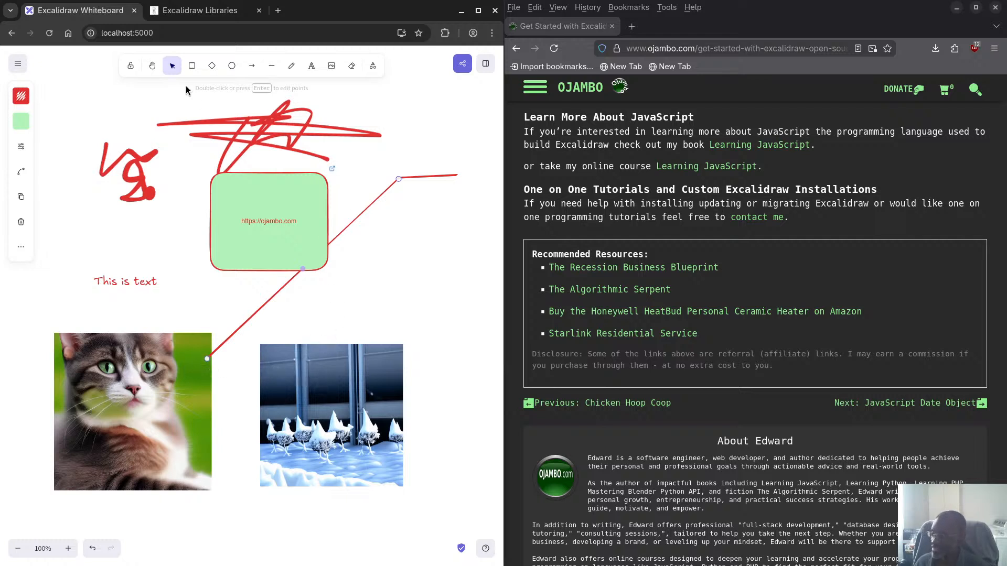
Draw an upward arrow above the snowy chickens image and a second arrow from the web embed's bottom edge curving to that image's lower-left corner.
click(252, 68)
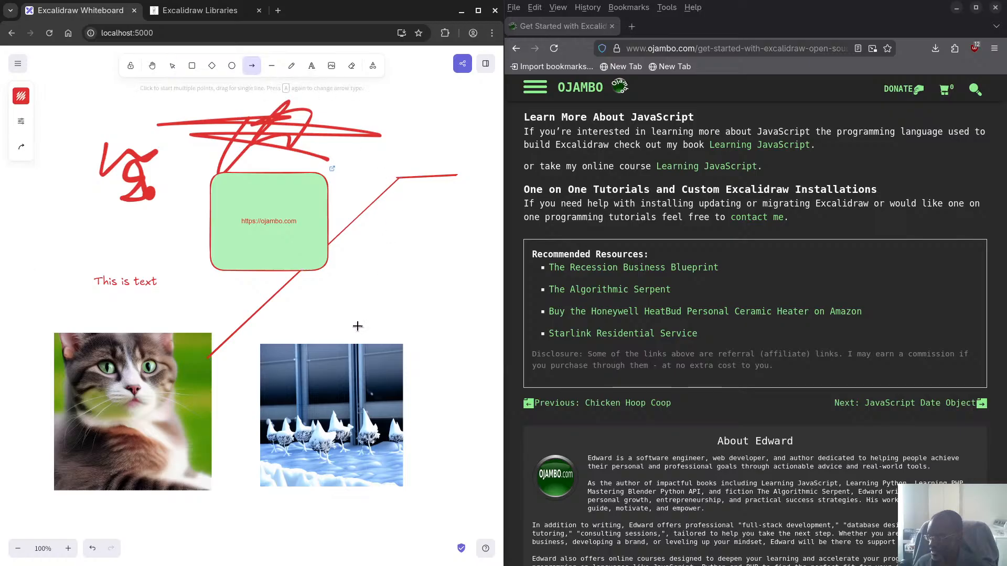
drag(356, 338, 373, 262)
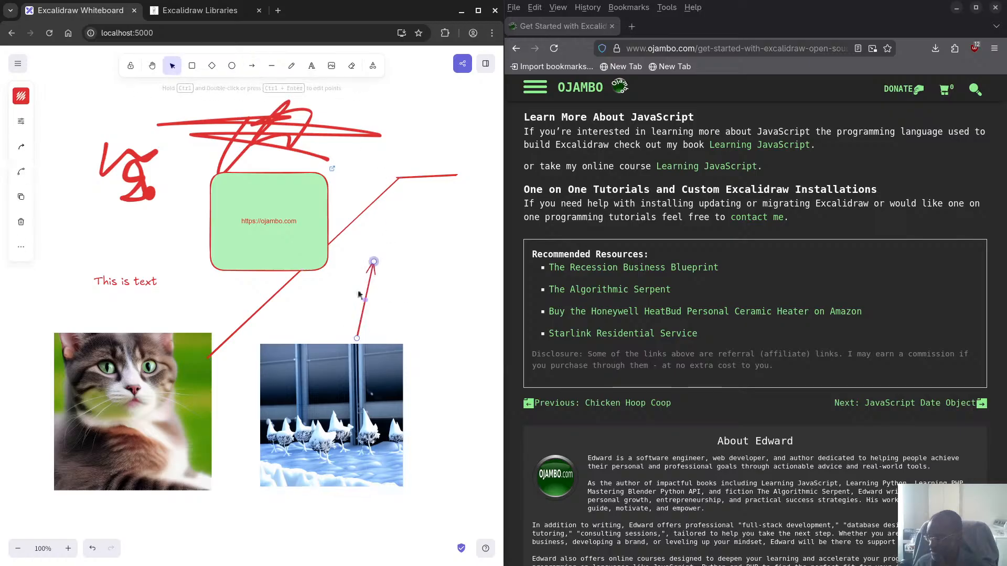
drag(238, 275, 219, 549)
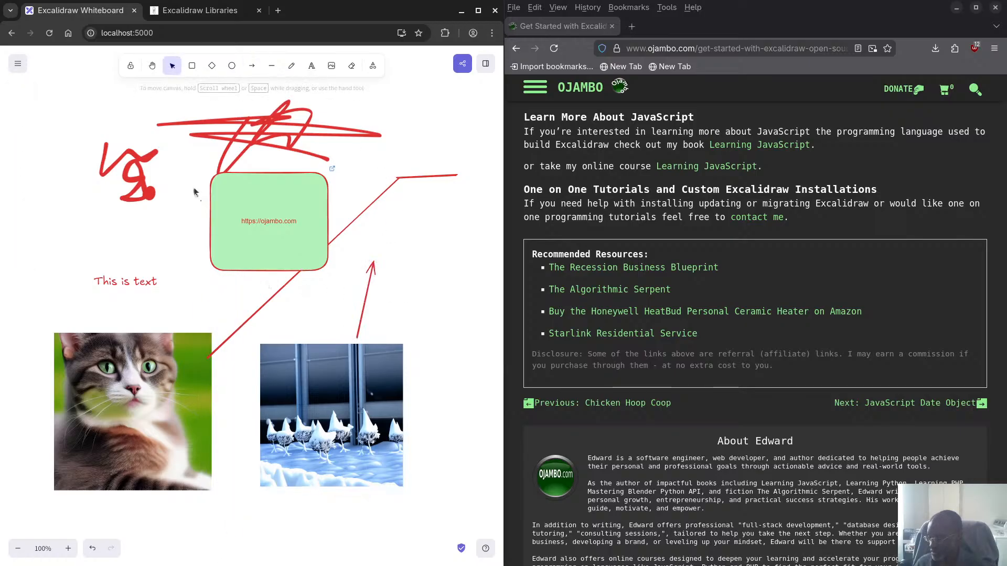
click(252, 66)
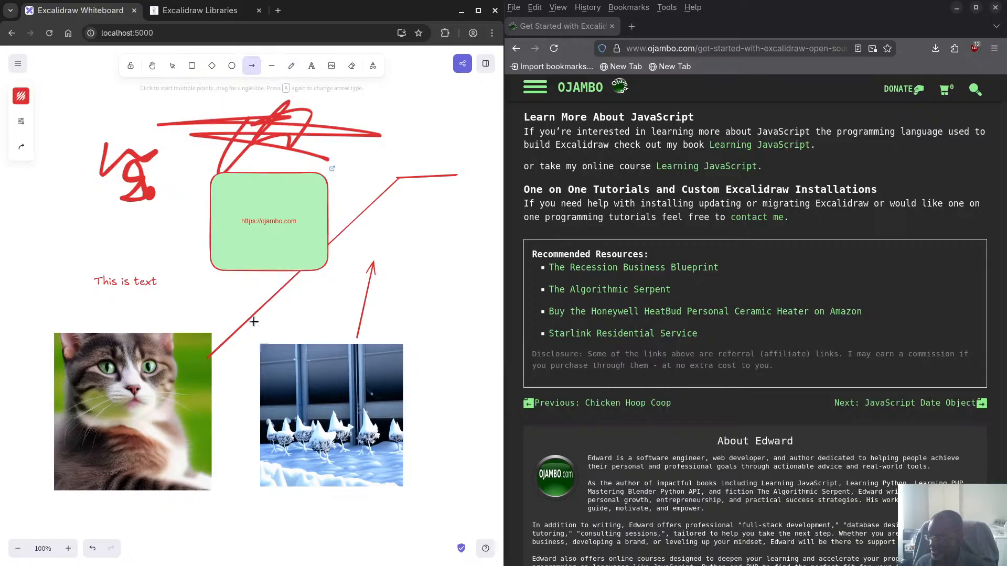
mouse_move(257, 271)
mouse_down()
mouse_move(240, 492)
mouse_move(263, 503)
mouse_move(231, 511)
mouse_move(173, 494)
mouse_move(220, 508)
mouse_move(270, 495)
mouse_move(213, 514)
mouse_move(184, 503)
mouse_move(261, 436)
mouse_move(246, 501)
mouse_move(276, 491)
mouse_up()
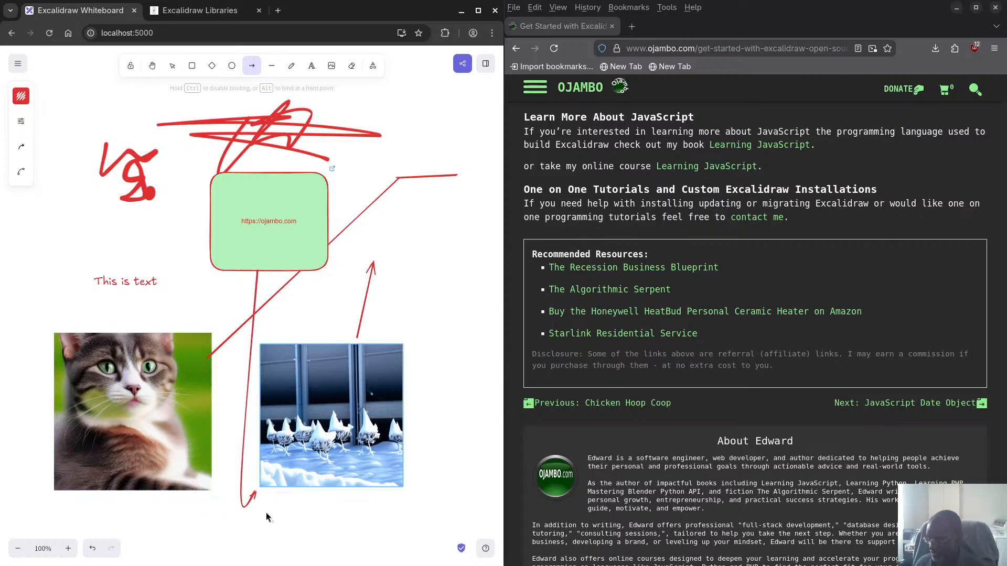
key(Escape)
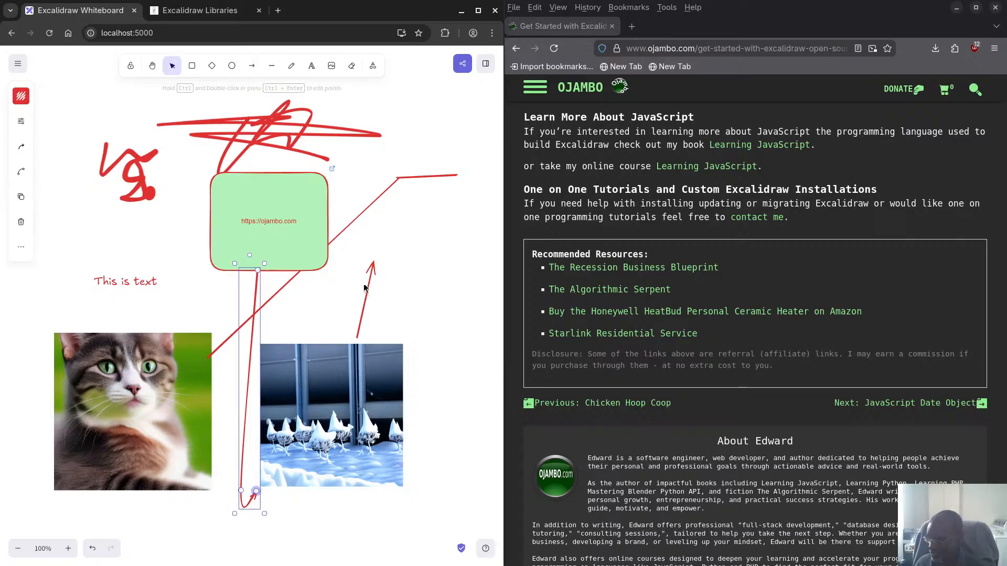
Reposition the arrow above the snowy chickens image so it runs from below the short horizontal line down toward the web embed's lower-right corner.
key(Escape)
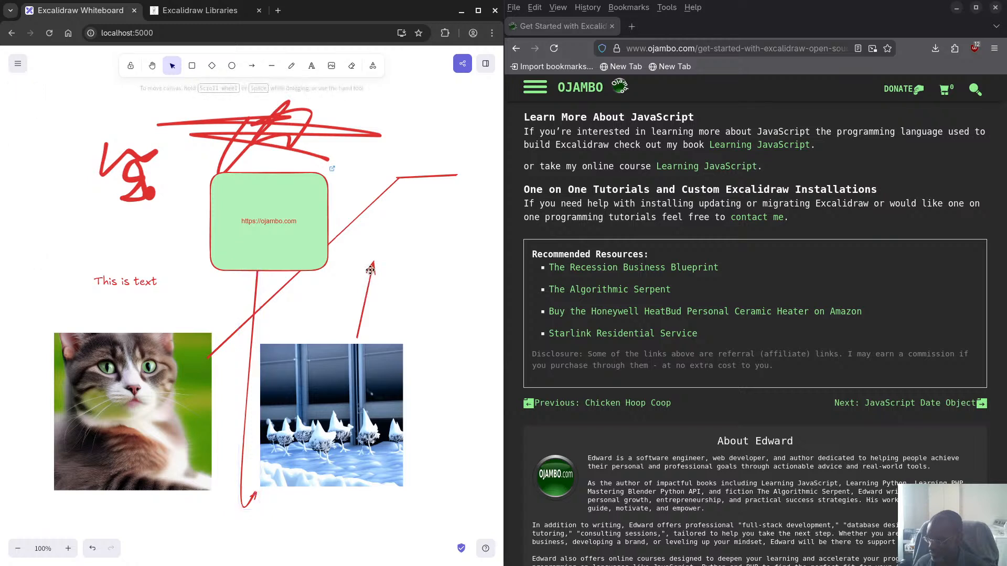
click(365, 306)
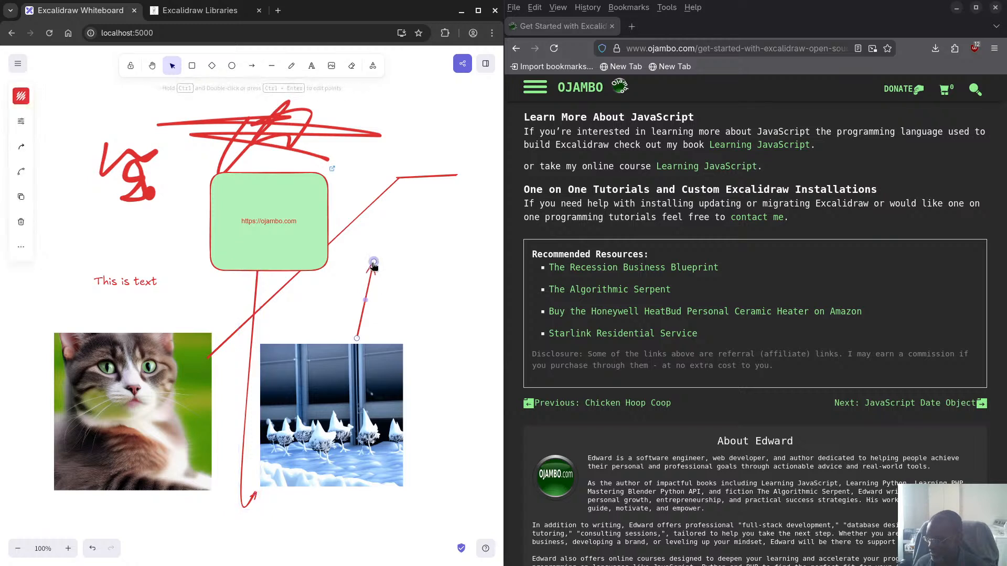
drag(374, 265, 418, 226)
drag(419, 183, 437, 302)
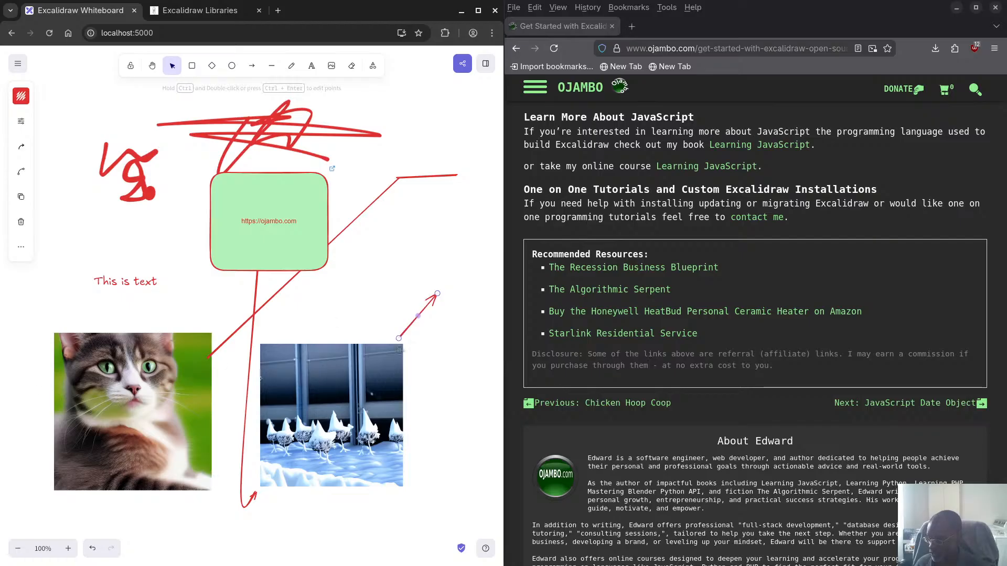
drag(438, 294, 423, 232)
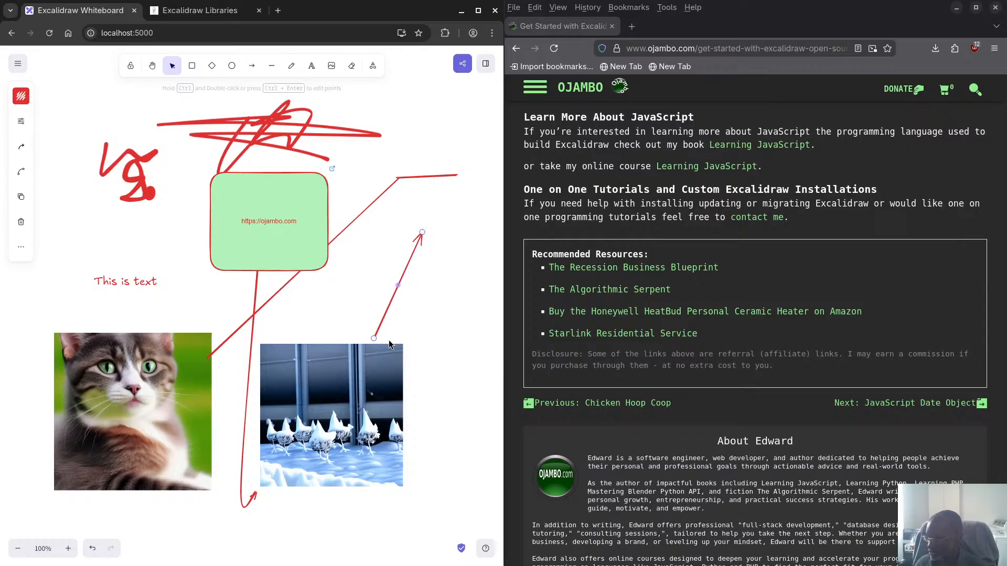
drag(374, 339, 366, 360)
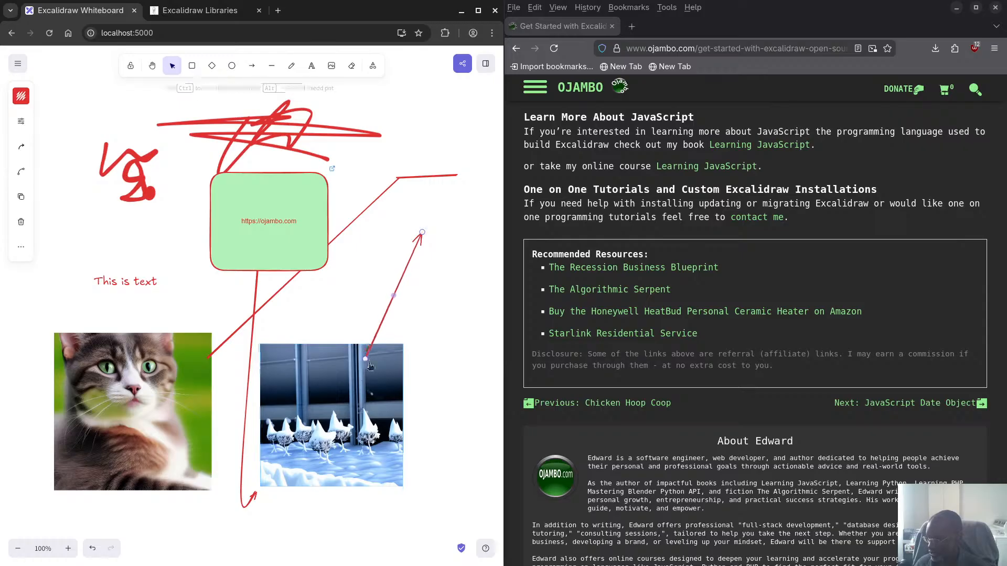
drag(421, 230, 433, 386)
click(421, 234)
drag(422, 233, 309, 314)
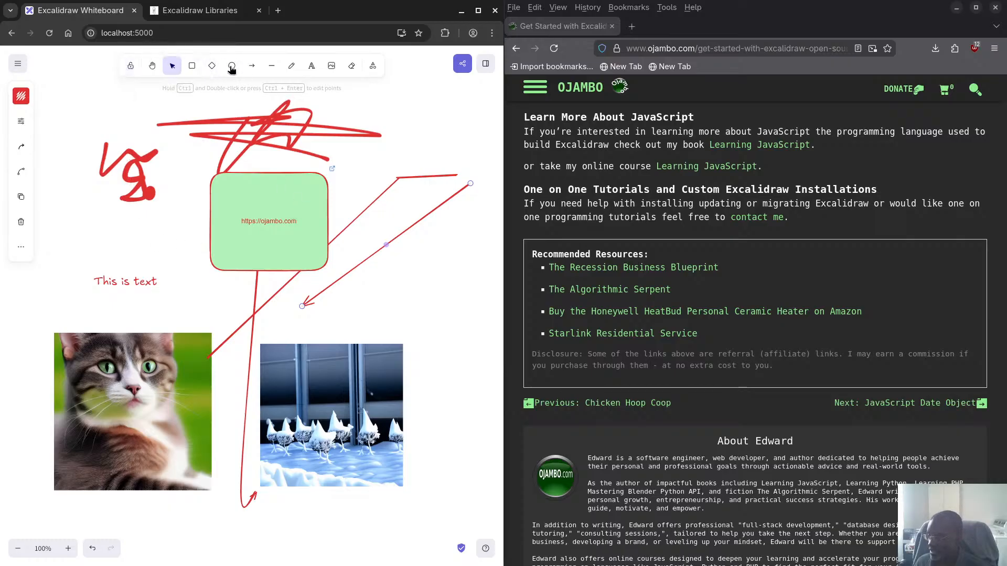
Draw a small circle above the short horizontal line's outer end and fill it with the yellow ffec99.
key(o)
drag(424, 118, 474, 167)
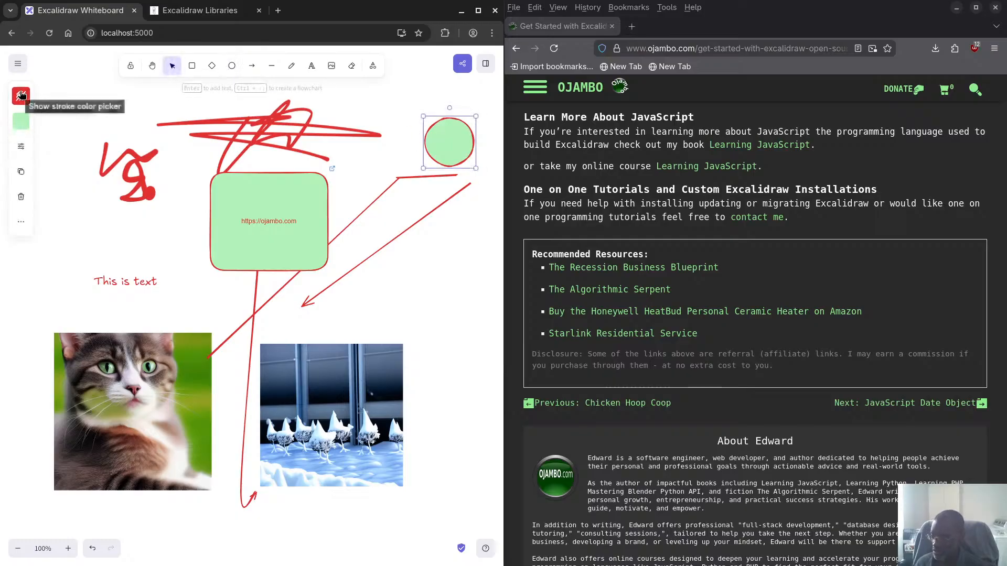
click(21, 124)
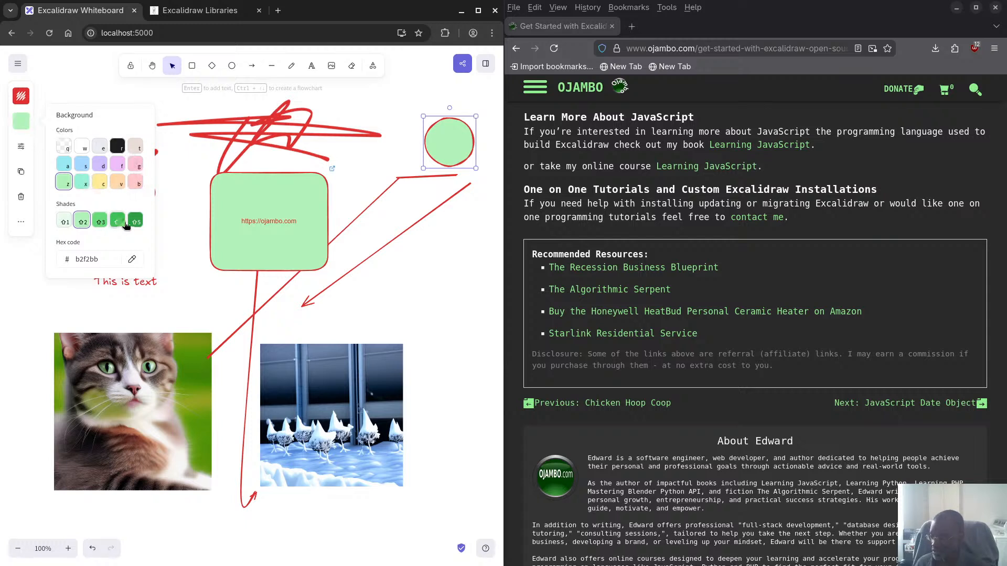
click(101, 183)
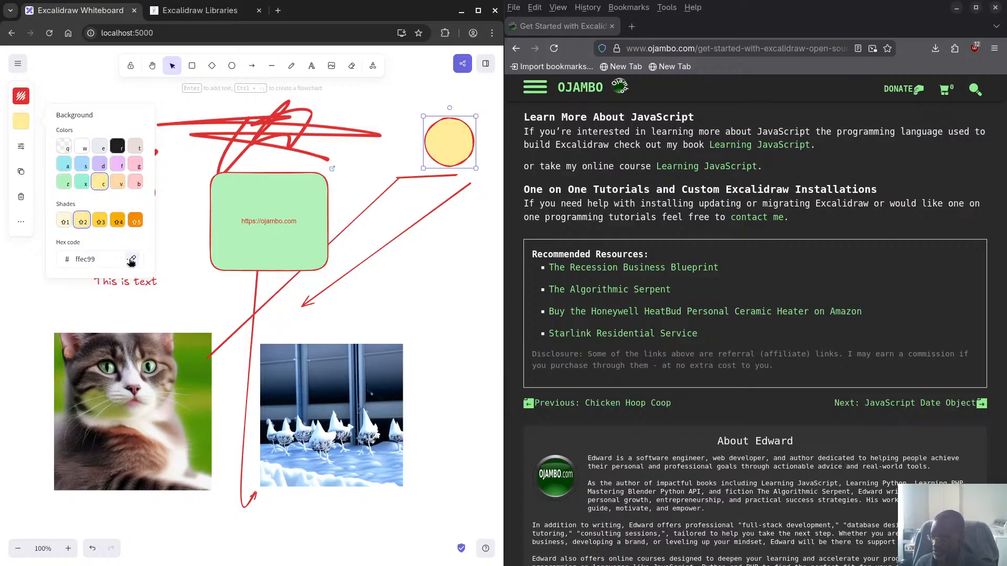
click(159, 184)
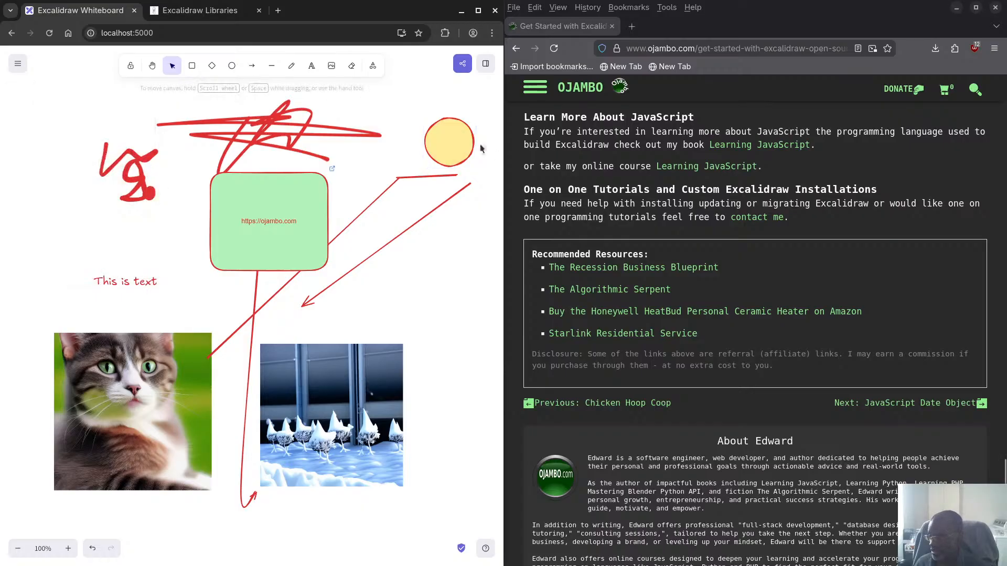
Set the yellow circle's stroke color to violet 6741d9.
click(451, 139)
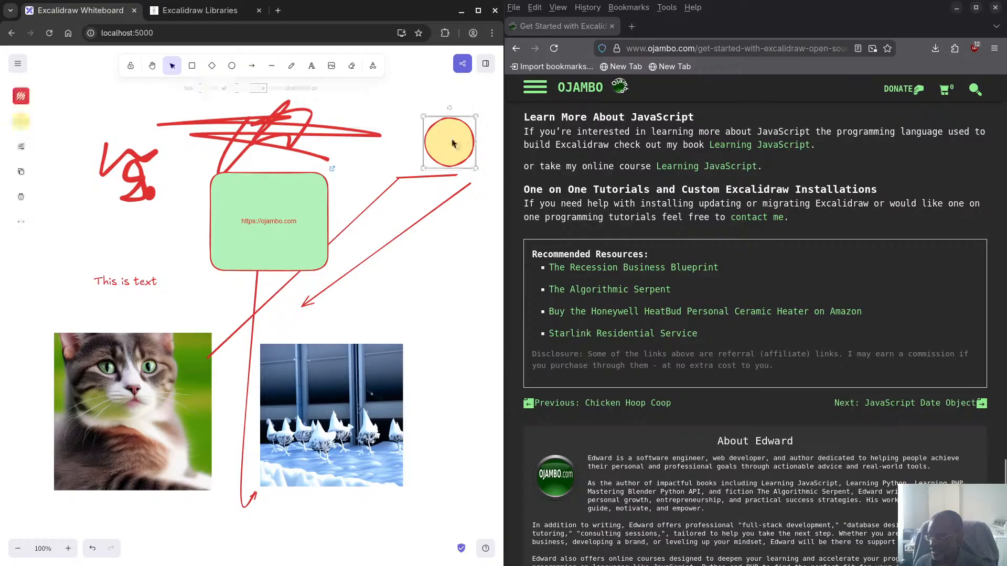
click(22, 96)
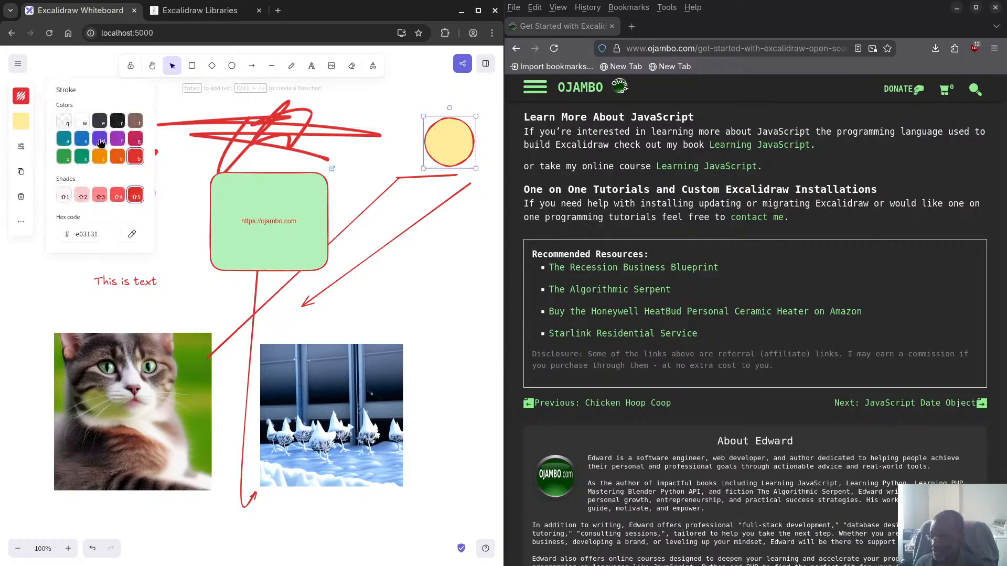
click(100, 140)
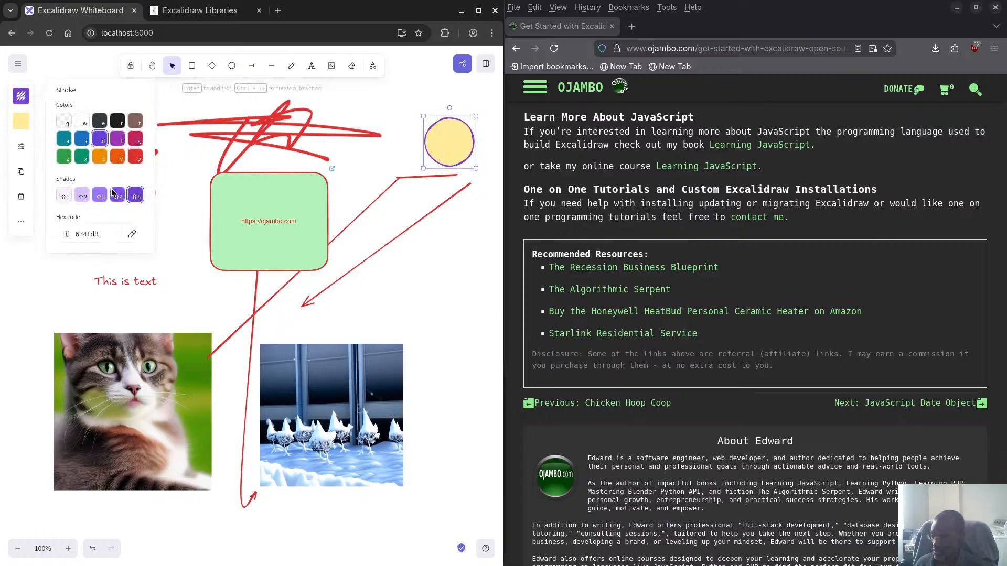
click(176, 173)
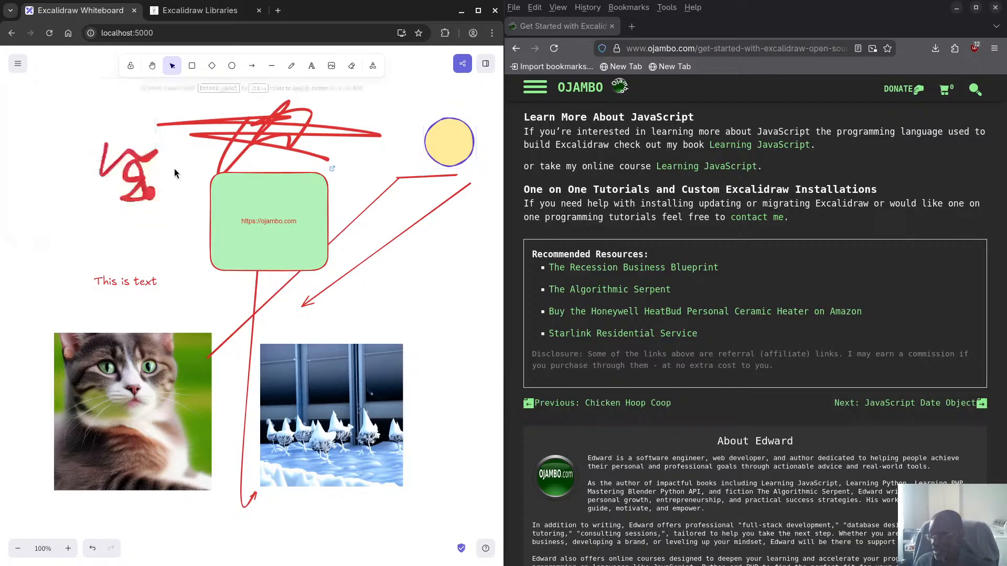
Set the yellow circle's outline to the thickest stroke width, with opacity at 100.
click(445, 141)
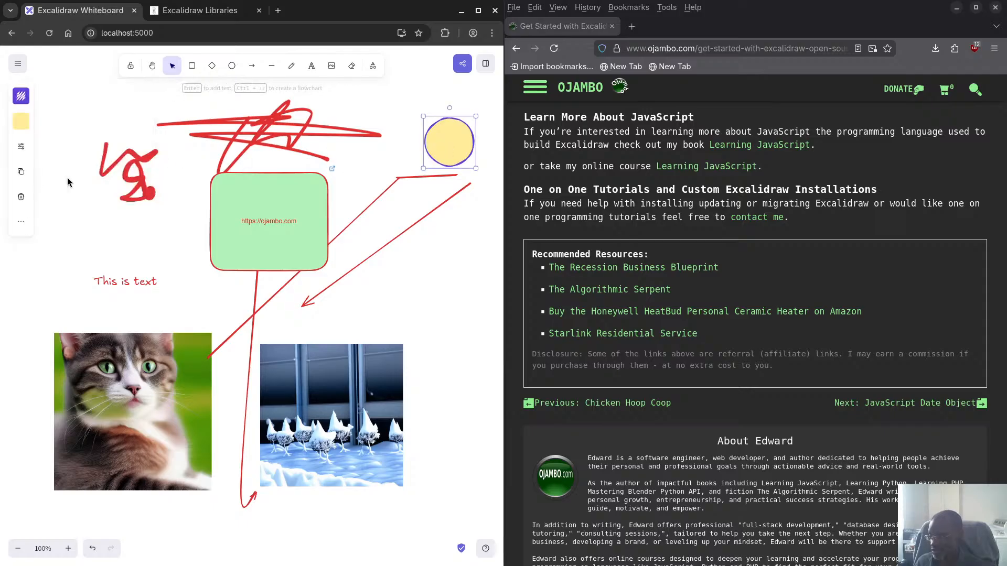
click(22, 148)
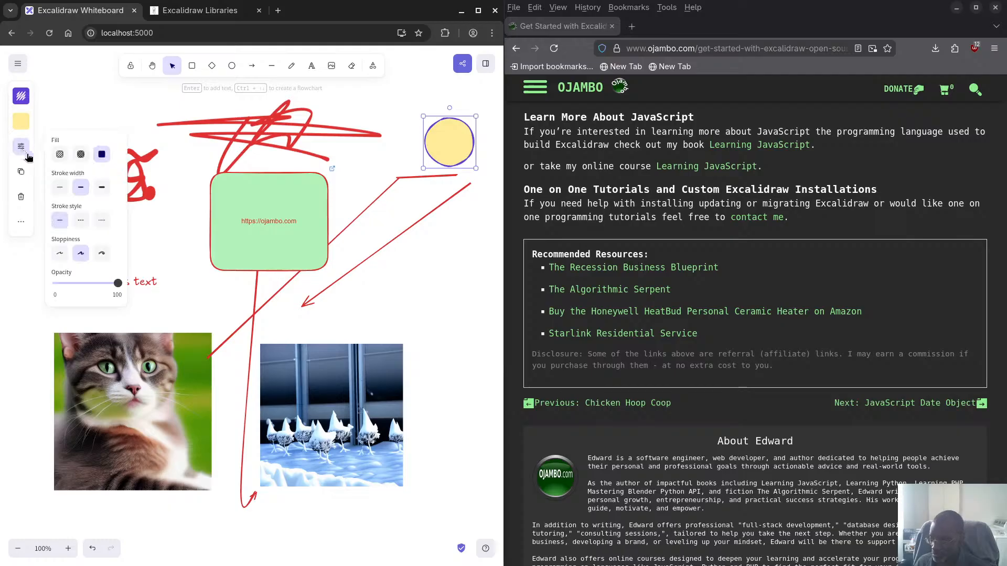
click(79, 188)
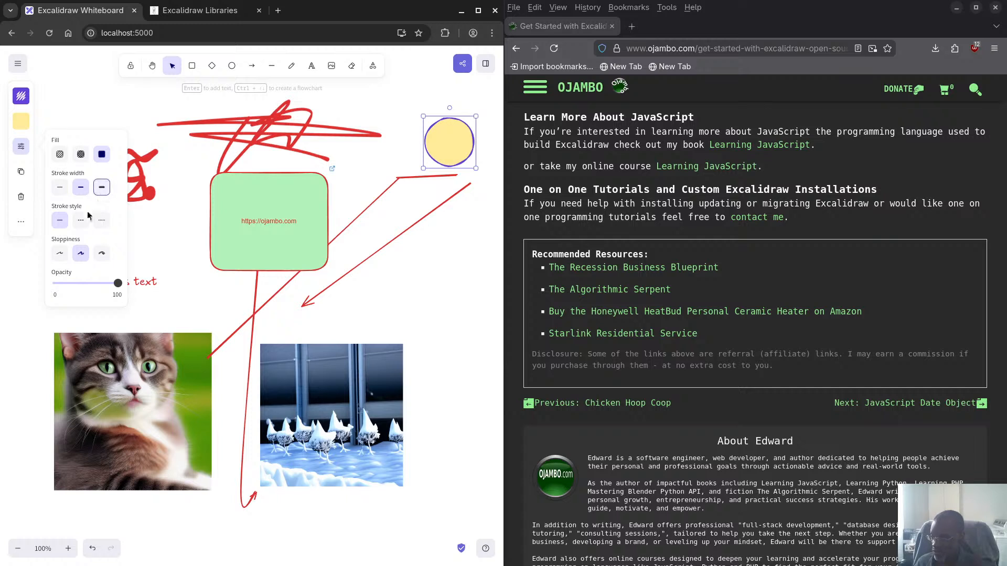
click(101, 188)
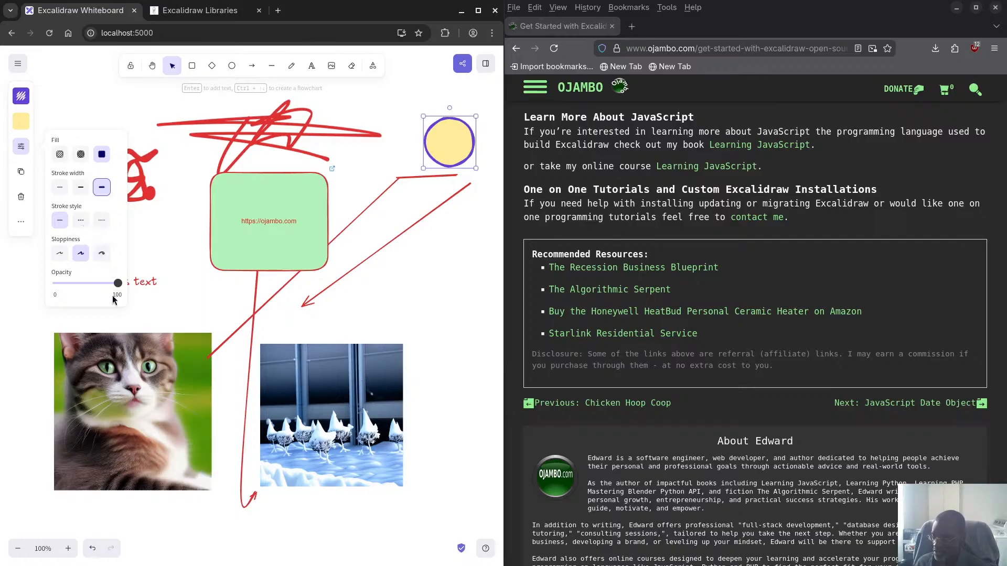
mouse_move(118, 284)
mouse_down()
mouse_move(63, 284)
mouse_move(128, 298)
mouse_up()
click(87, 92)
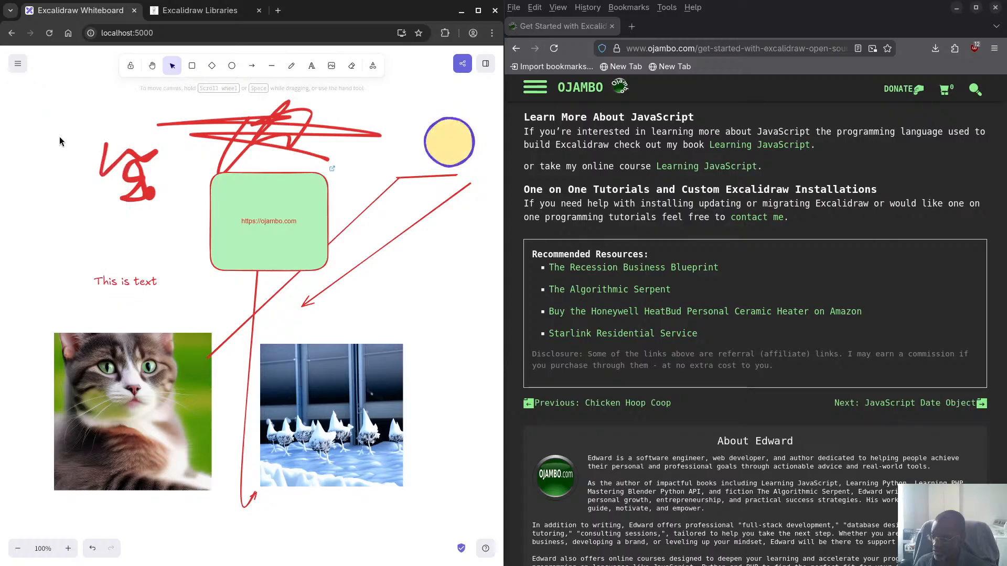
Pan the canvas slightly with the Hand tool so the whole drawing shifts a little to the right.
click(445, 147)
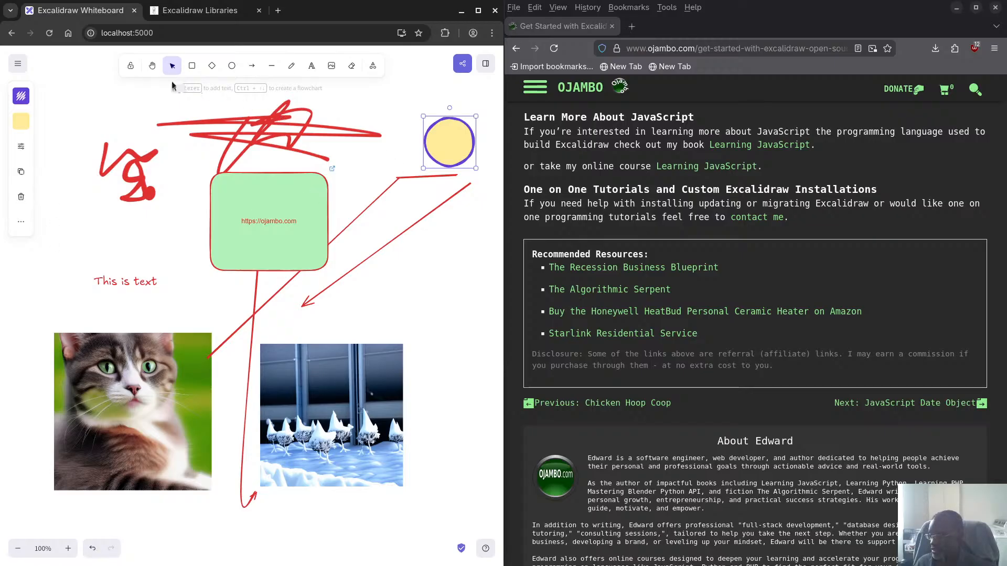
click(152, 67)
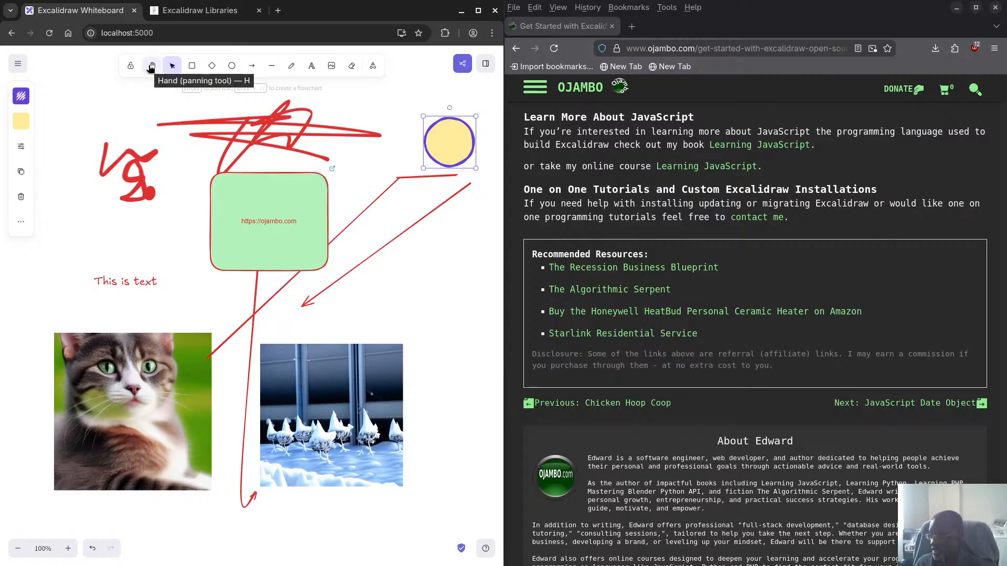
mouse_move(441, 137)
mouse_down()
mouse_move(412, 155)
mouse_move(439, 126)
mouse_move(280, 134)
mouse_move(415, 149)
mouse_move(397, 146)
mouse_move(437, 123)
mouse_move(445, 145)
mouse_up()
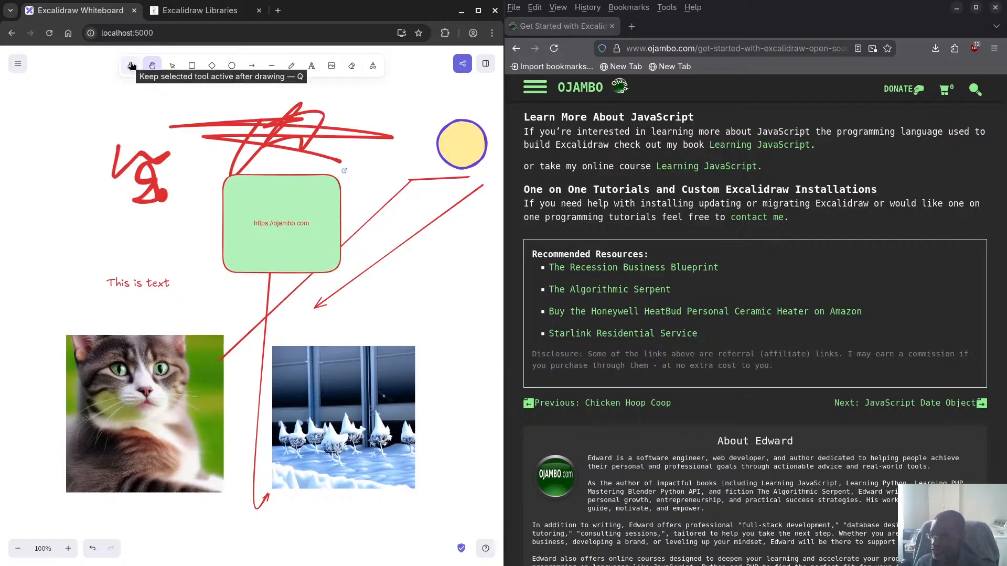
Draw a thick violet arrow beside the small scribble and delete it.
click(252, 66)
drag(110, 107, 42, 202)
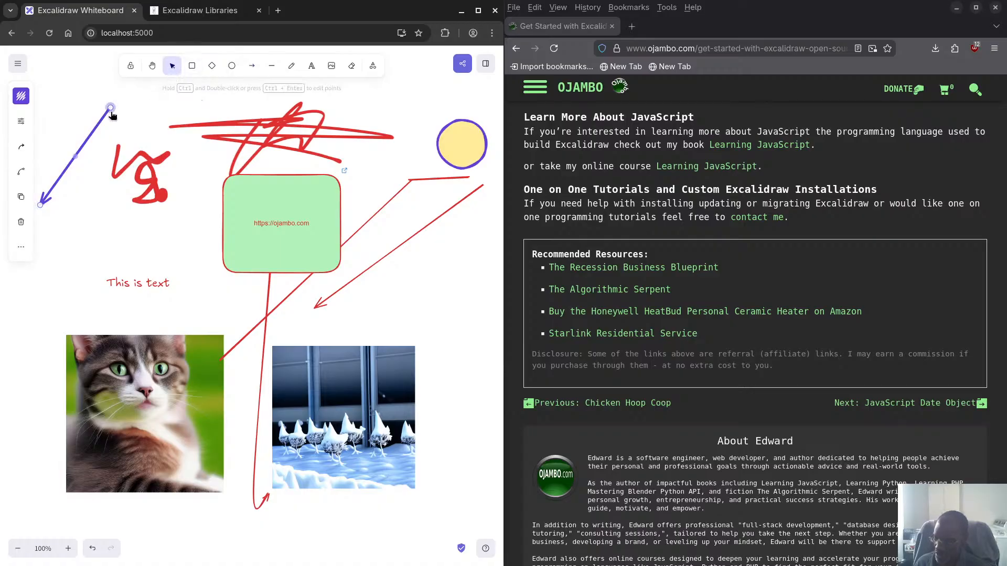
key(Delete)
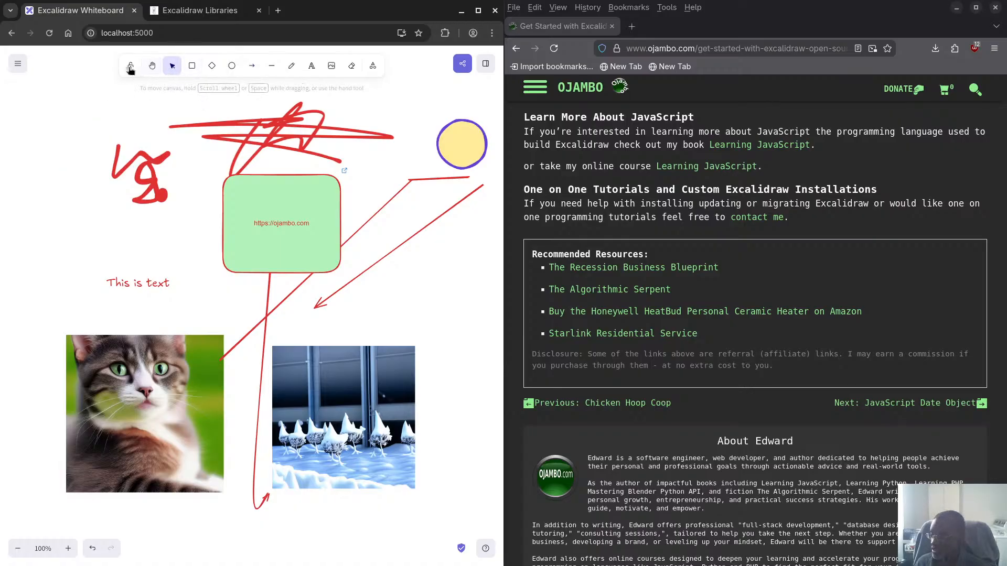
Keep the Arrow tool active after drawing, draw two violet arrows beside the small scribble and beneath the long red arrow, and turn tool locking off.
click(130, 67)
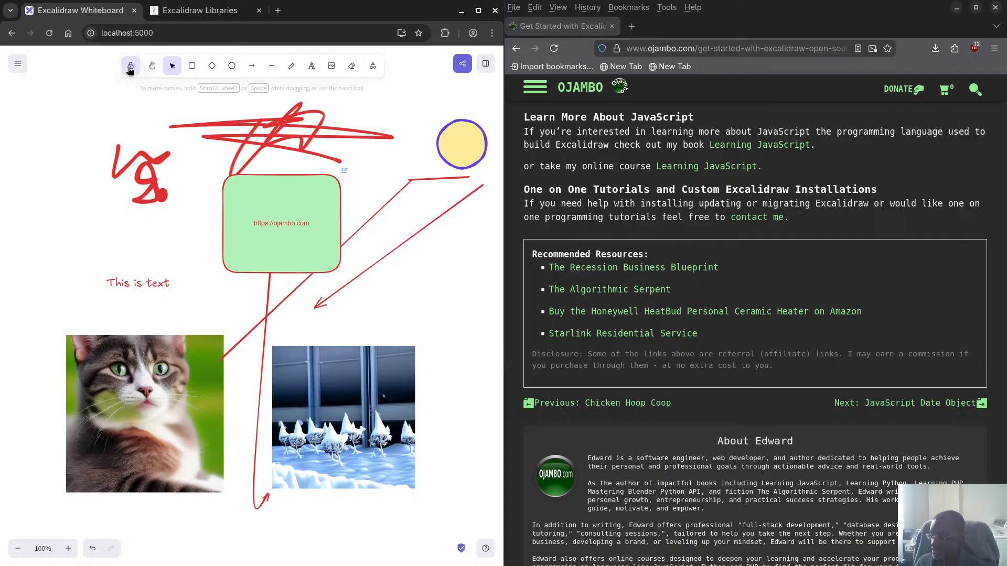
click(251, 65)
drag(95, 116, 1, 204)
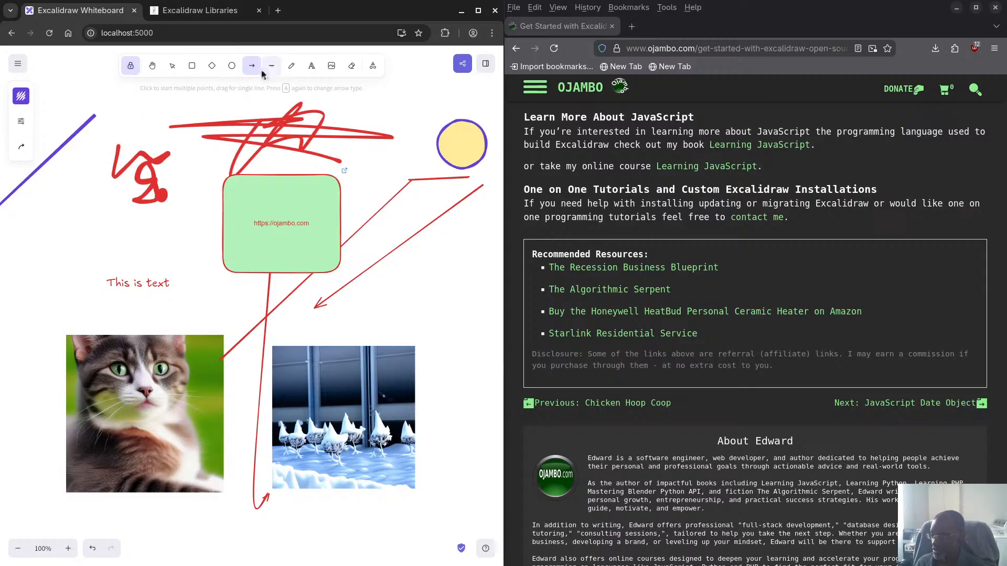
drag(425, 232, 452, 318)
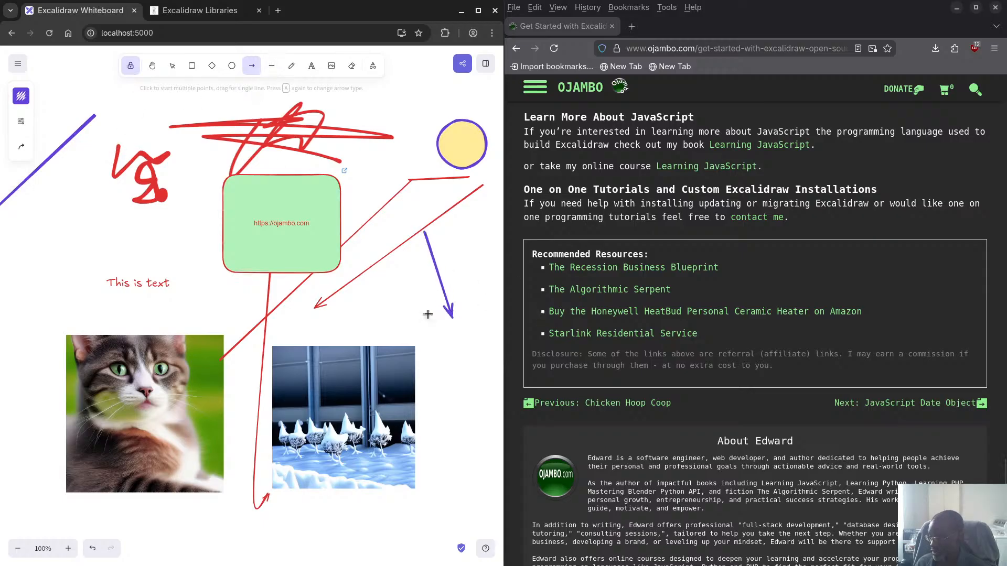
click(134, 69)
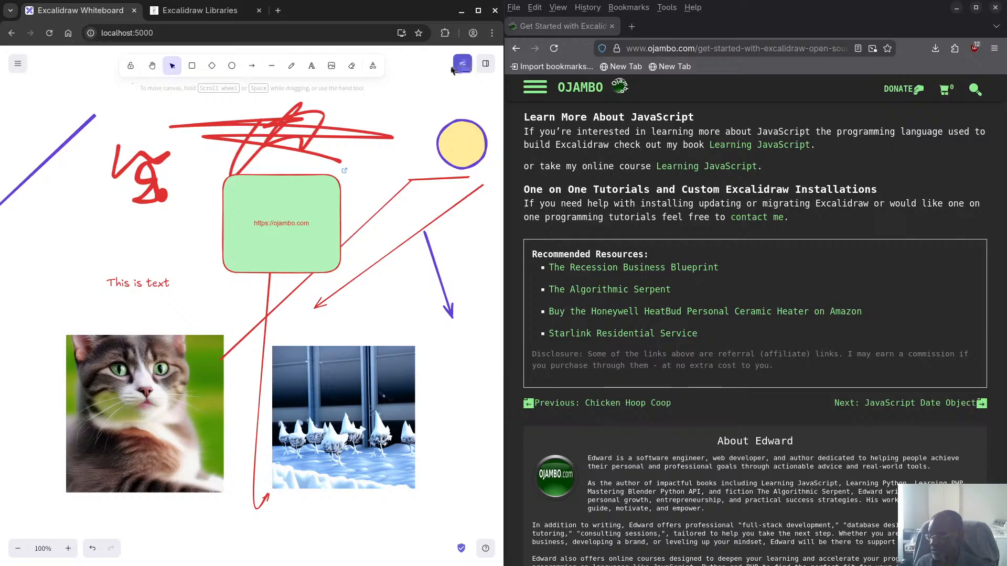
Examine the options for saving the scene to disk, a shareable link or Excalidraw+, and close them.
click(16, 63)
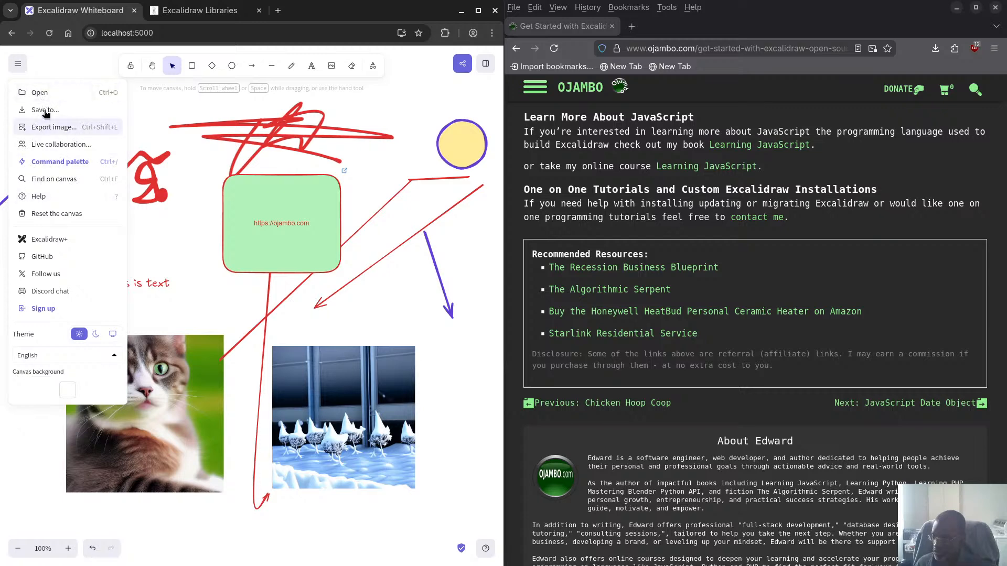
click(46, 112)
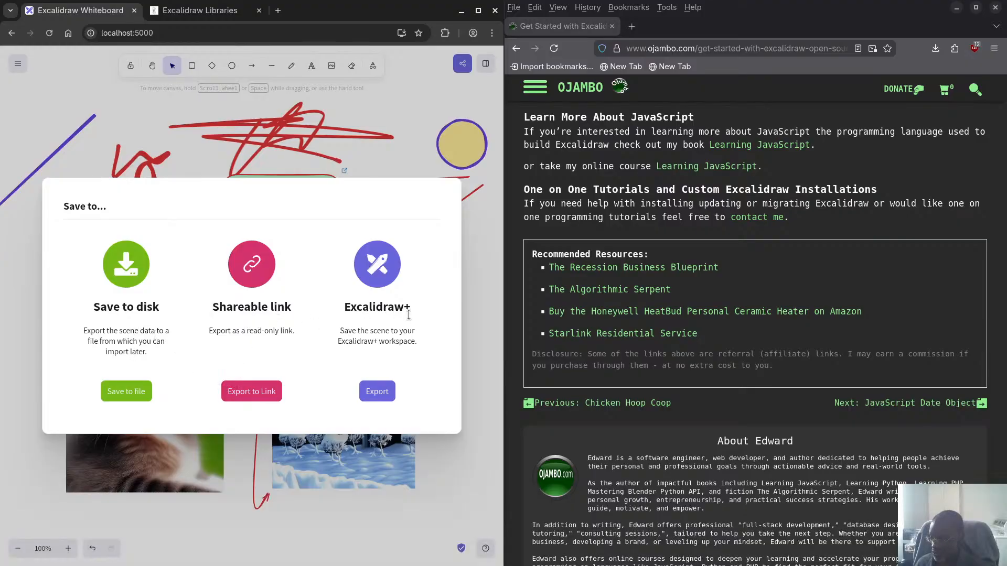
click(120, 111)
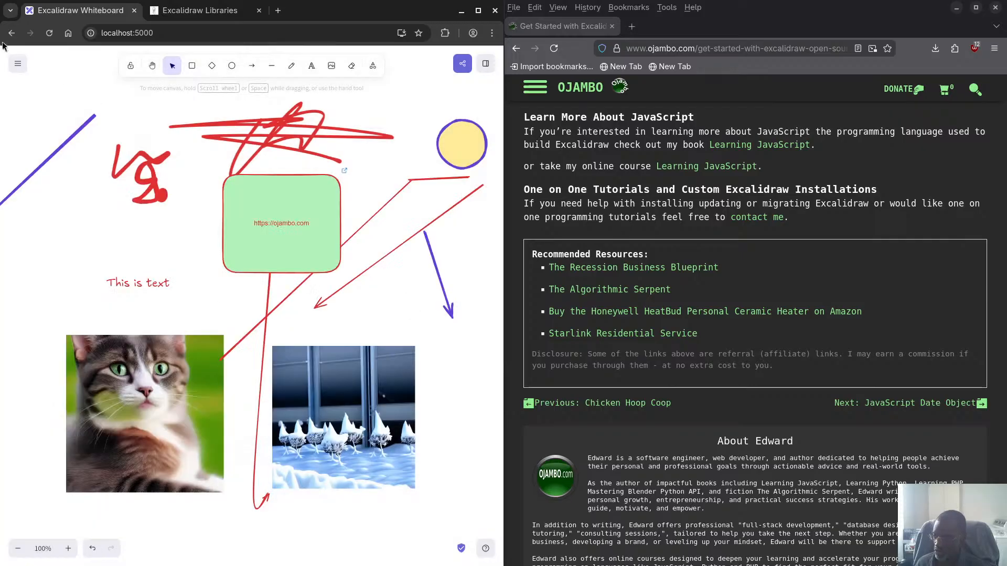
View the Excalidraw+ sign-up page from the whiteboard, then close that page.
click(18, 63)
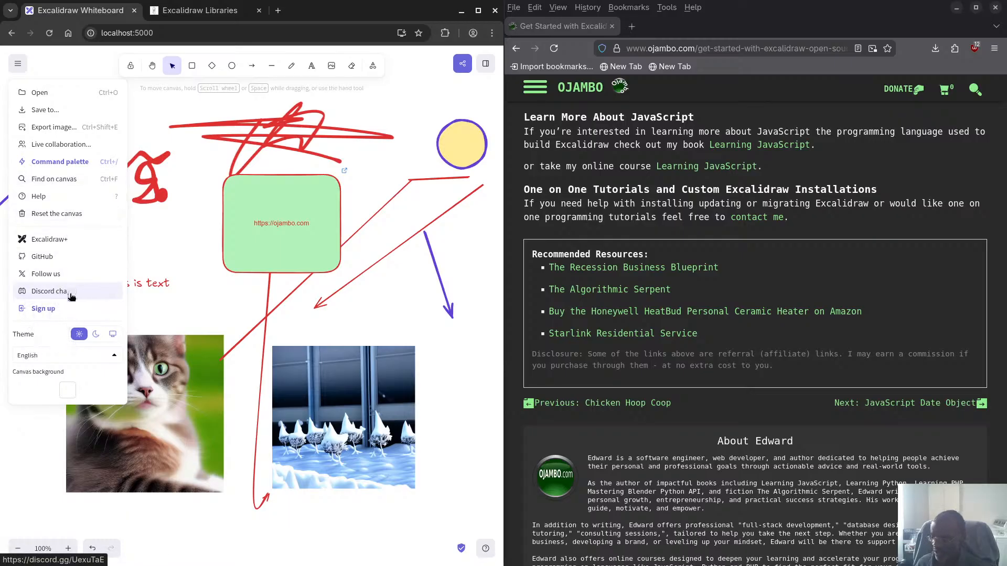
click(44, 309)
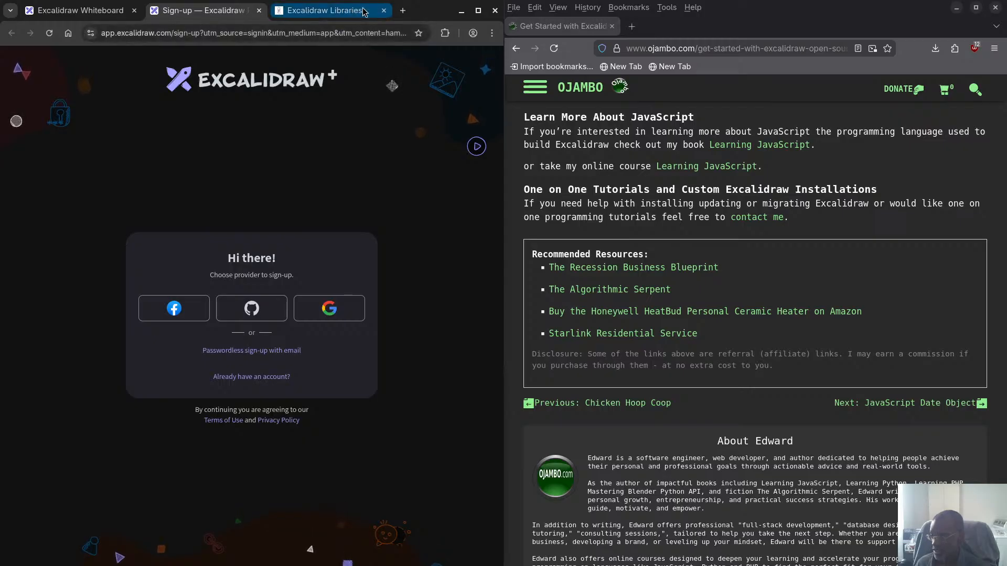
click(259, 10)
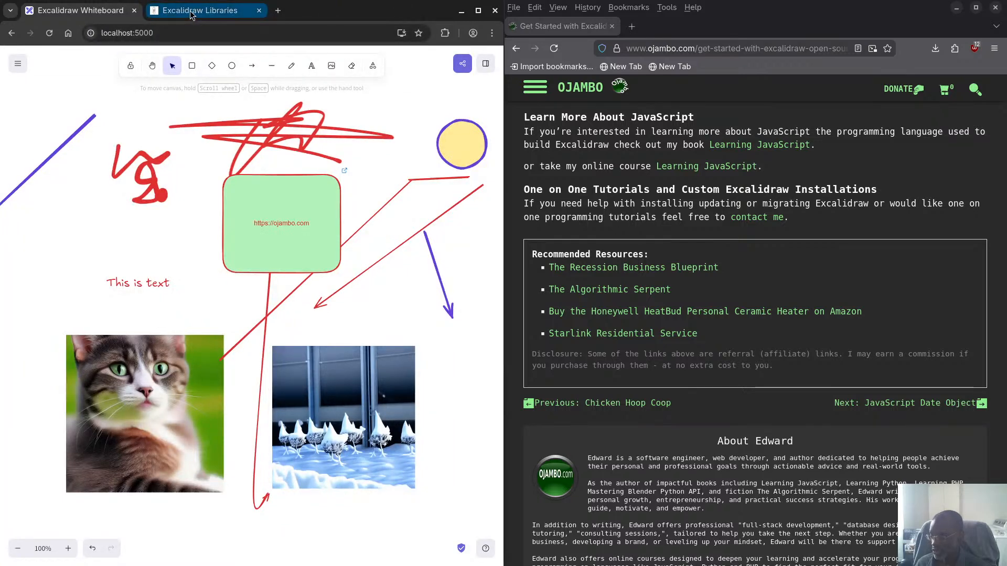
Add the Architecture diagram components library to the whiteboard from the Excalidraw Libraries page.
click(192, 11)
scroll(129, 204, down, 2)
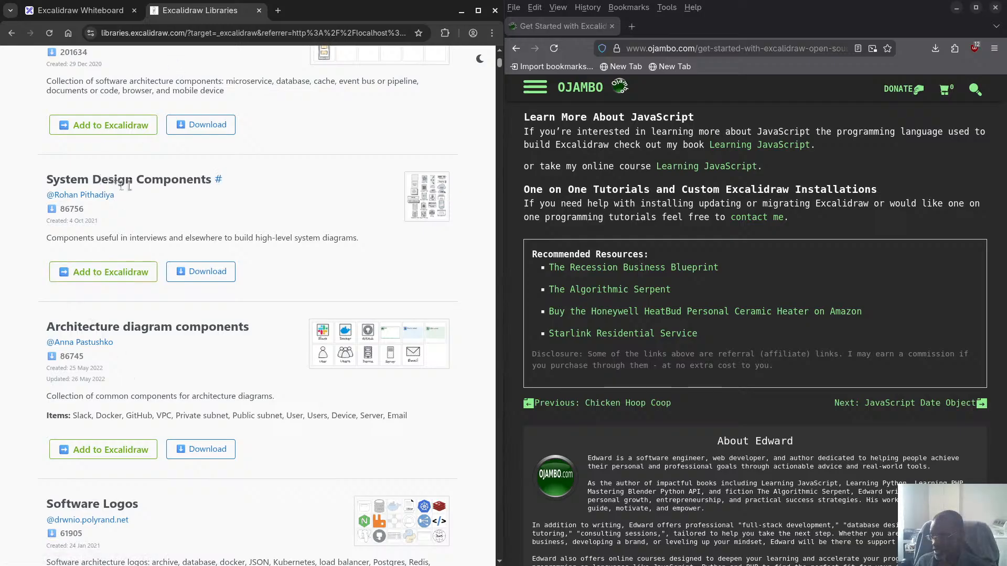
click(180, 268)
click(114, 457)
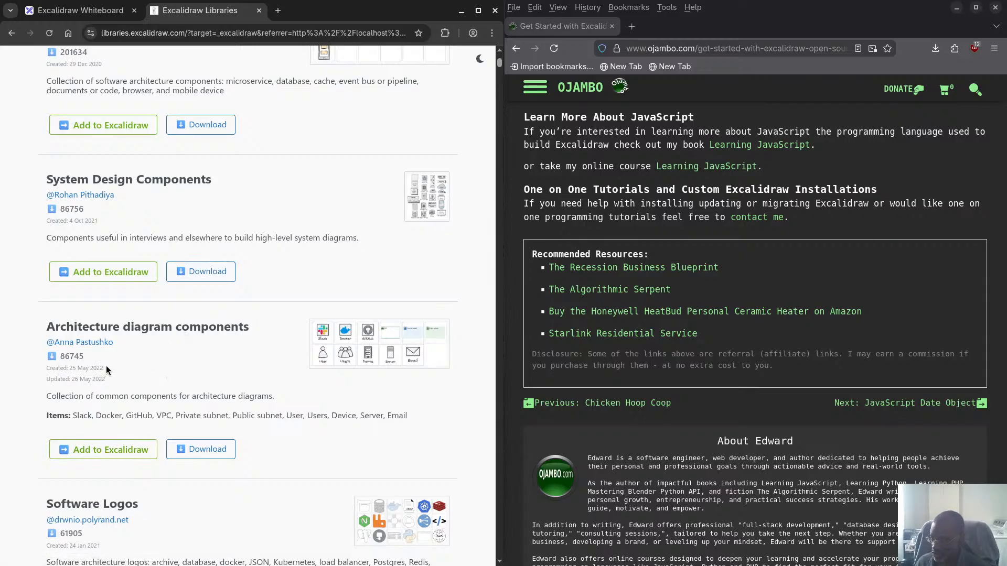
click(137, 453)
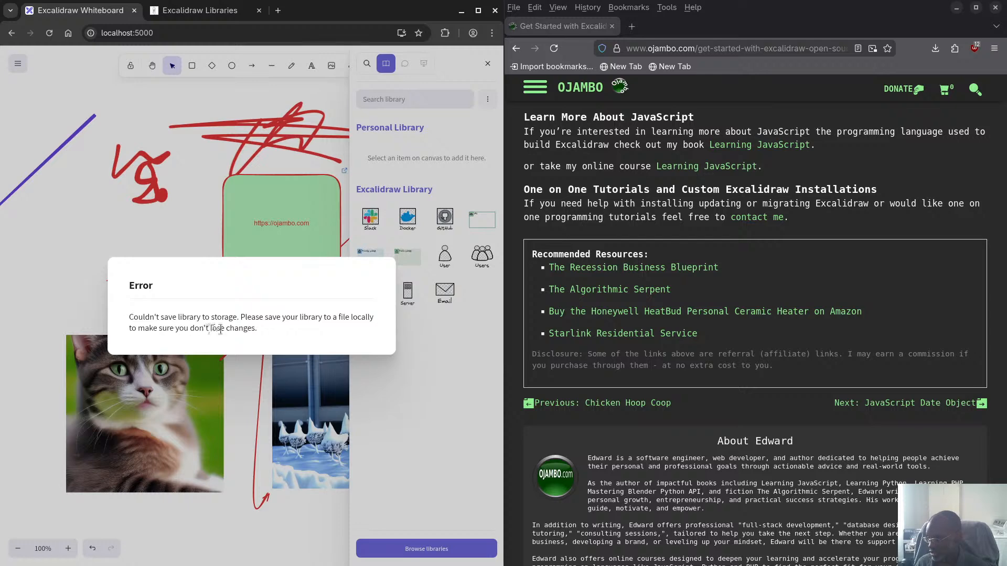
click(455, 364)
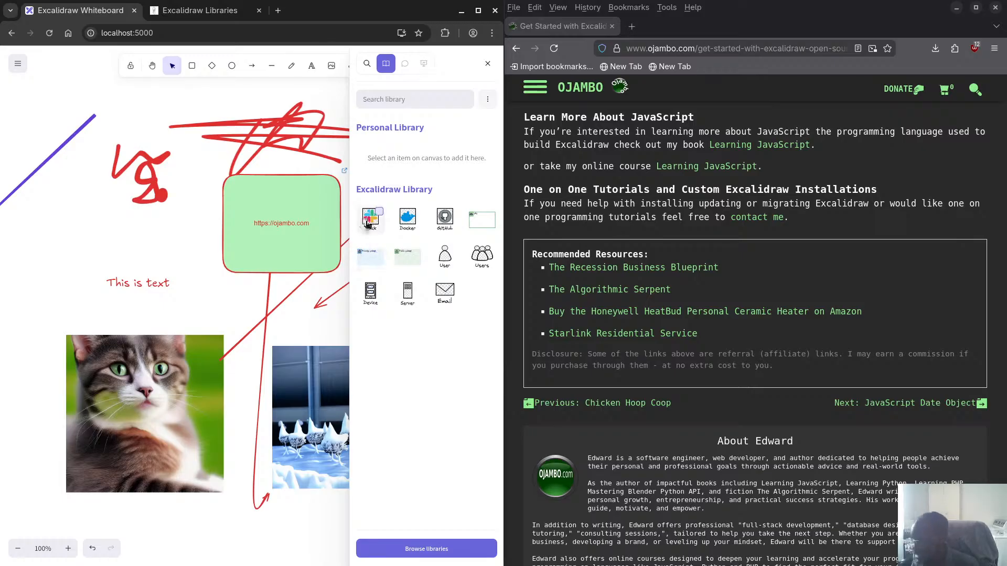
Place the library's Slack icon below and to the left of the small red scribble, and the Email icon above that scribble.
drag(374, 226, 87, 212)
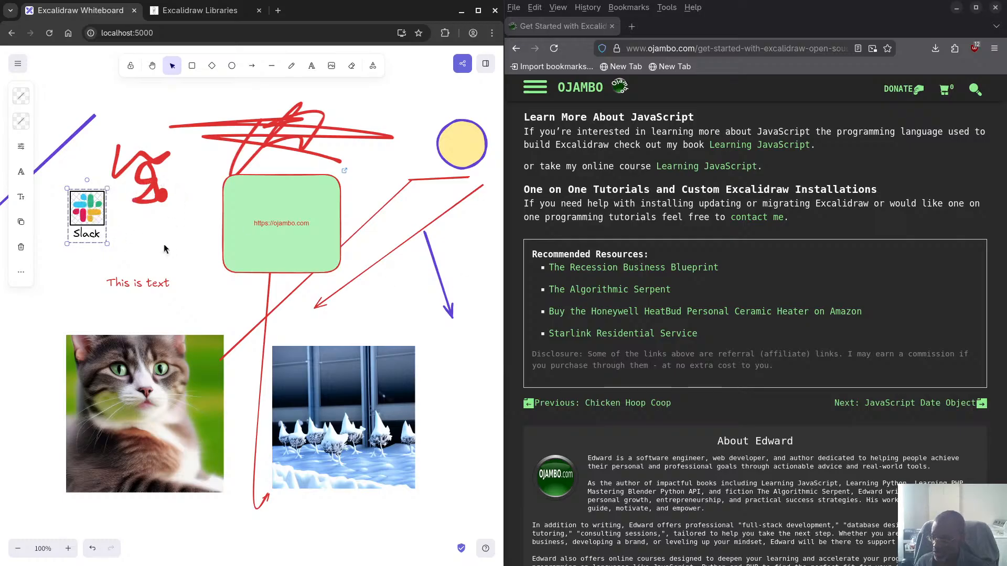
mouse_move(106, 243)
mouse_down()
mouse_move(213, 379)
mouse_move(109, 245)
mouse_up()
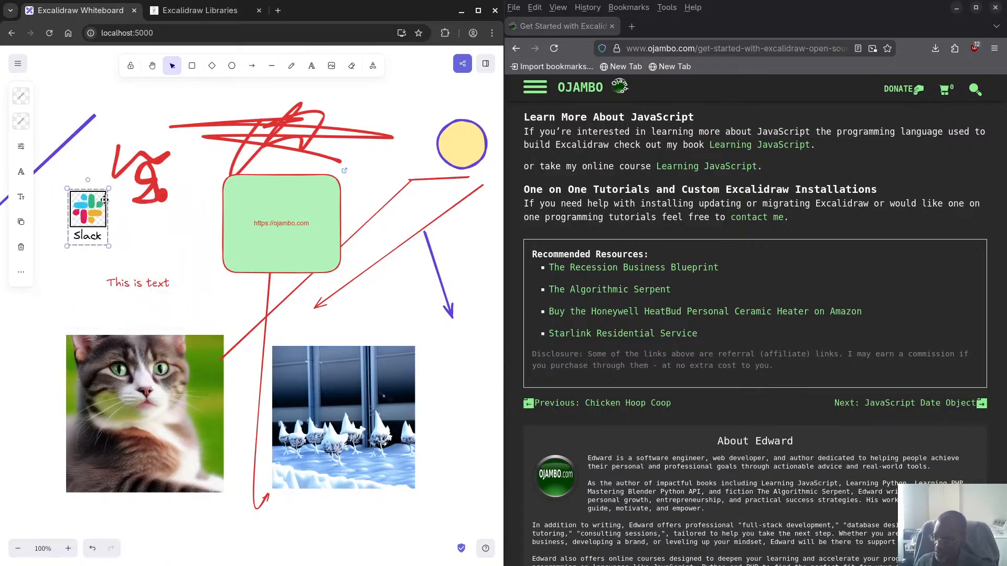
mouse_move(96, 202)
mouse_down()
mouse_move(84, 229)
mouse_move(85, 206)
mouse_up()
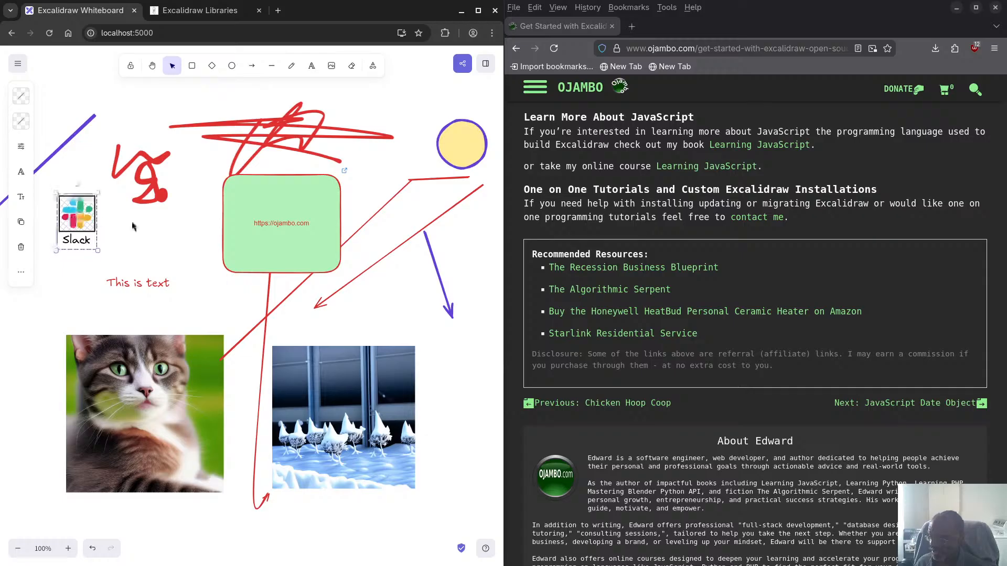
click(480, 64)
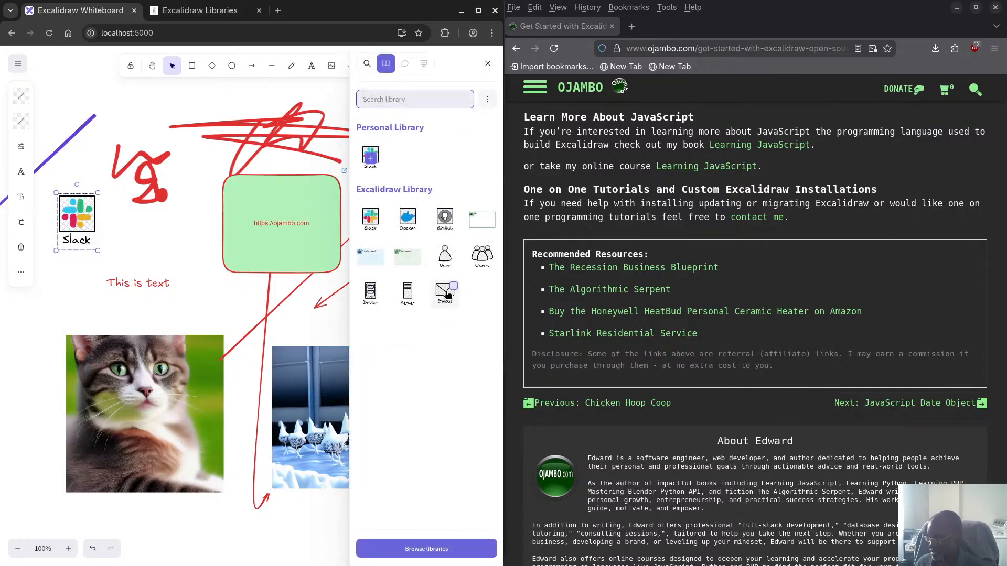
drag(447, 295, 139, 102)
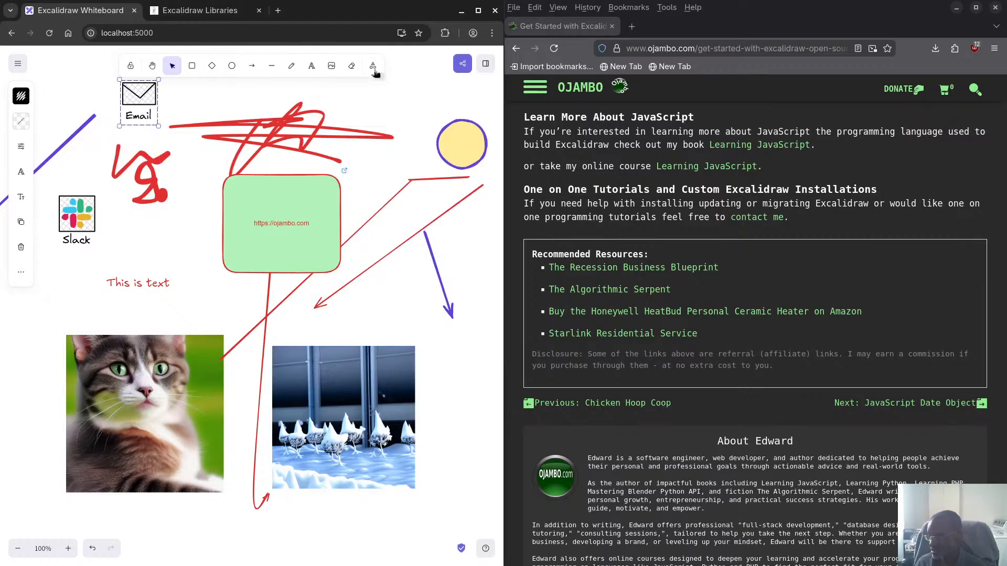
Place the library's Public subnet box, shrink it around "This is text", and move the Slack icon up and left of it.
click(486, 67)
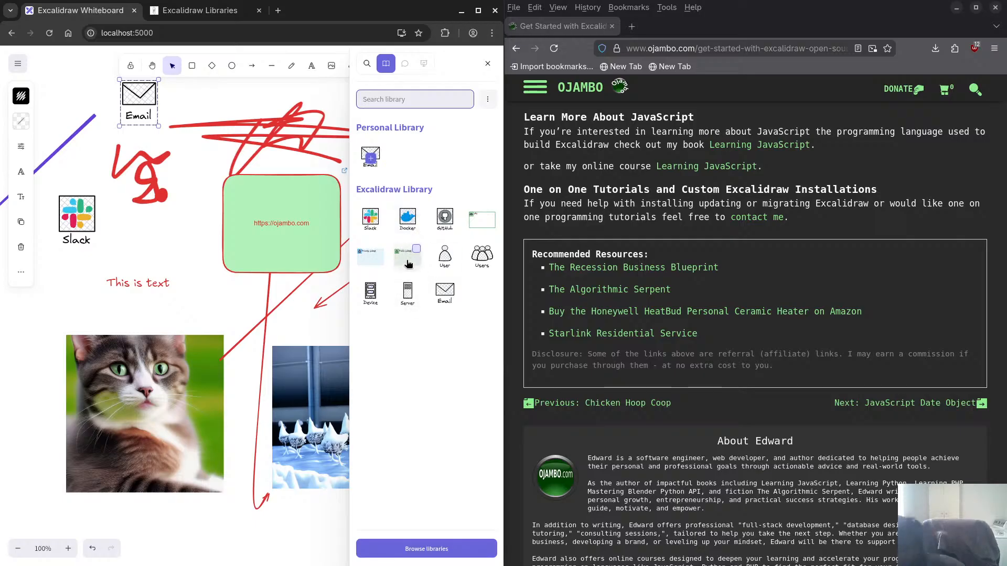
drag(409, 263, 168, 225)
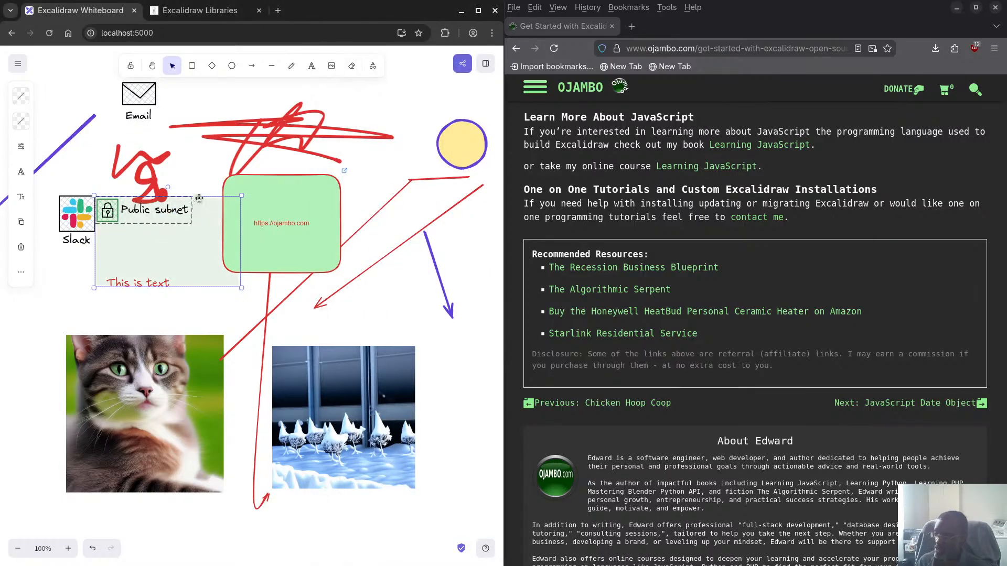
drag(242, 197, 216, 212)
mouse_move(166, 236)
mouse_down()
mouse_move(210, 271)
mouse_move(164, 267)
mouse_move(162, 255)
mouse_up()
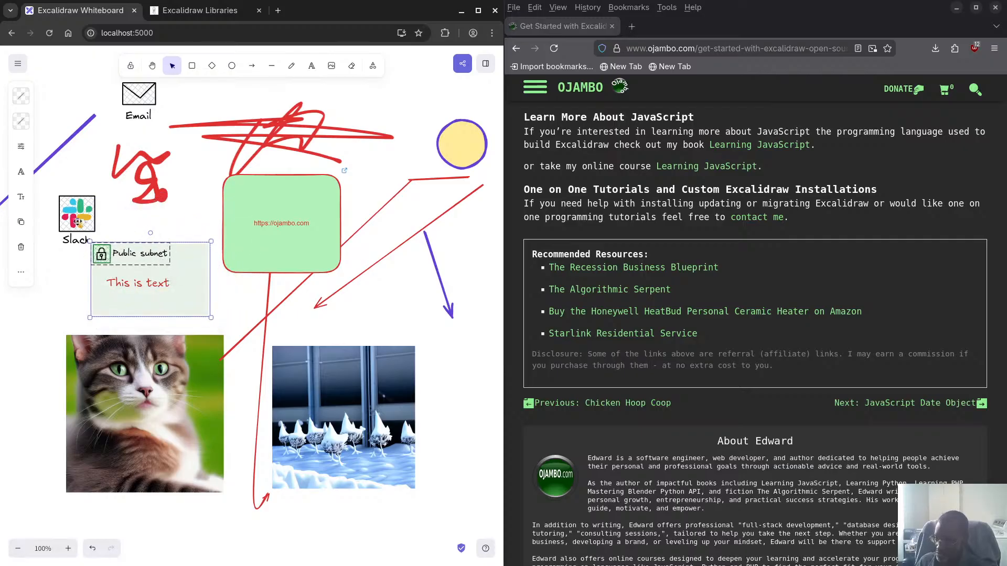
drag(79, 221, 68, 198)
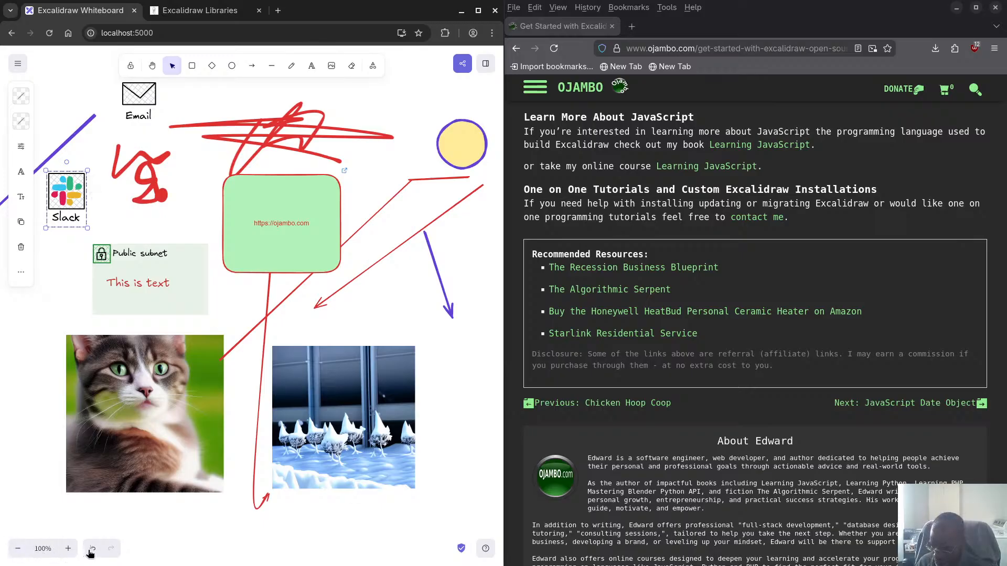
Review the keyboard shortcuts for tools, view and editor in the help dialog, and close it.
mouse_move(461, 549)
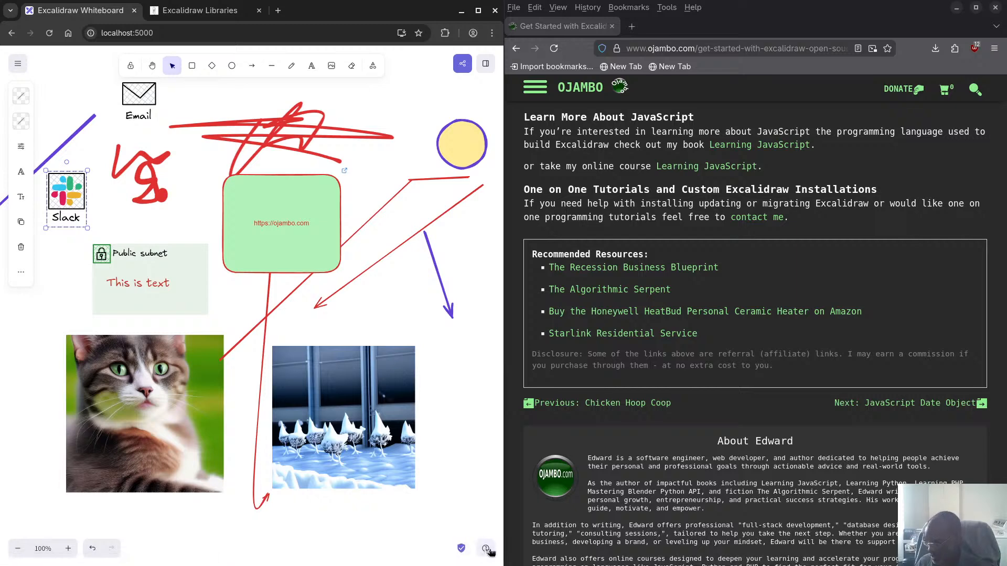
click(485, 550)
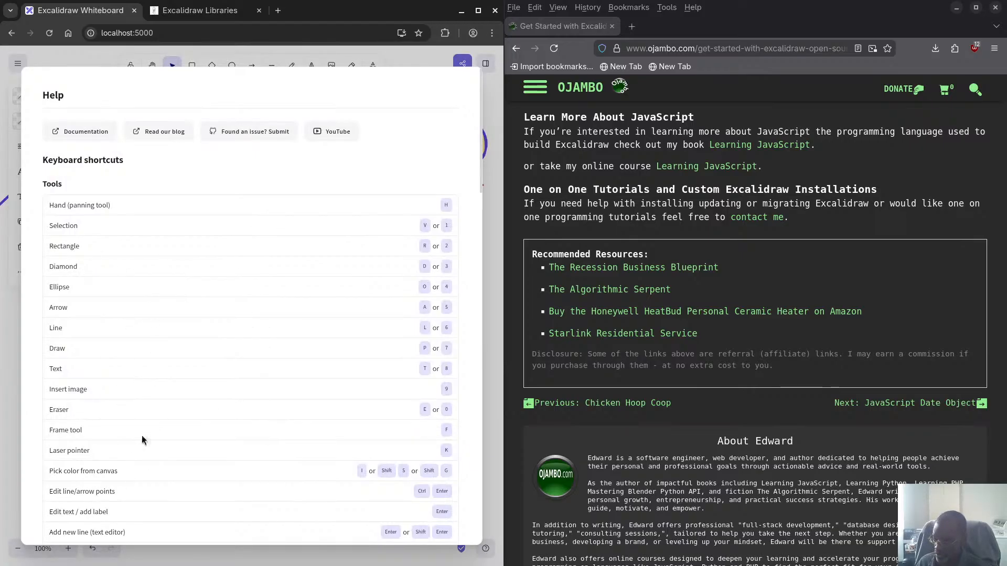
scroll(179, 307, down, 15)
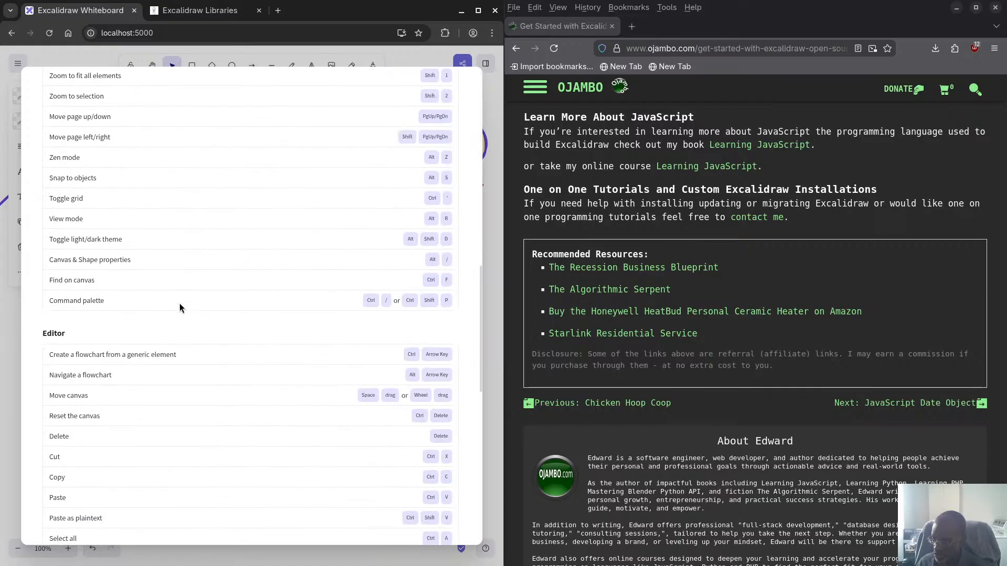
scroll(180, 303, down, 8)
scroll(178, 302, up, 6)
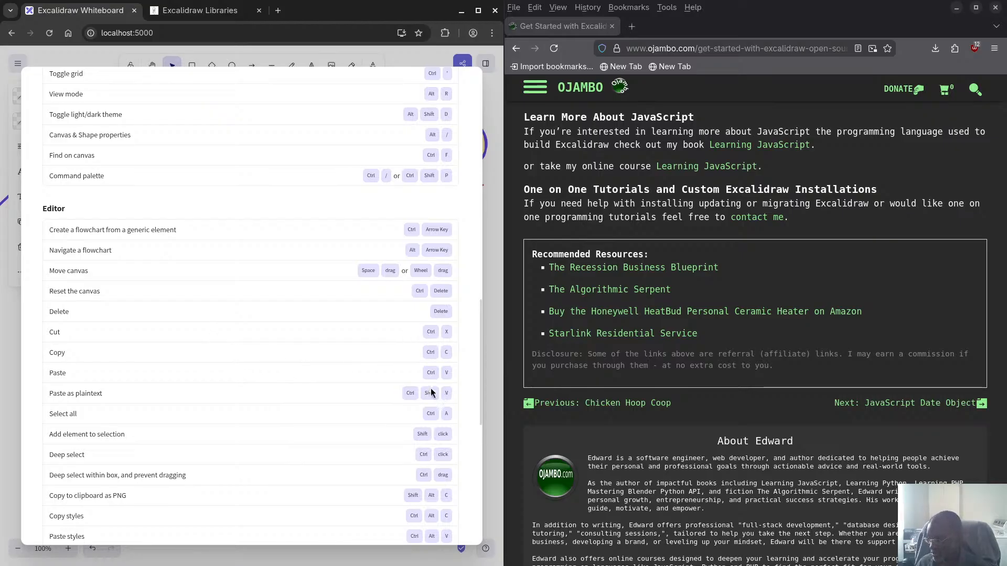
scroll(347, 140, up, 15)
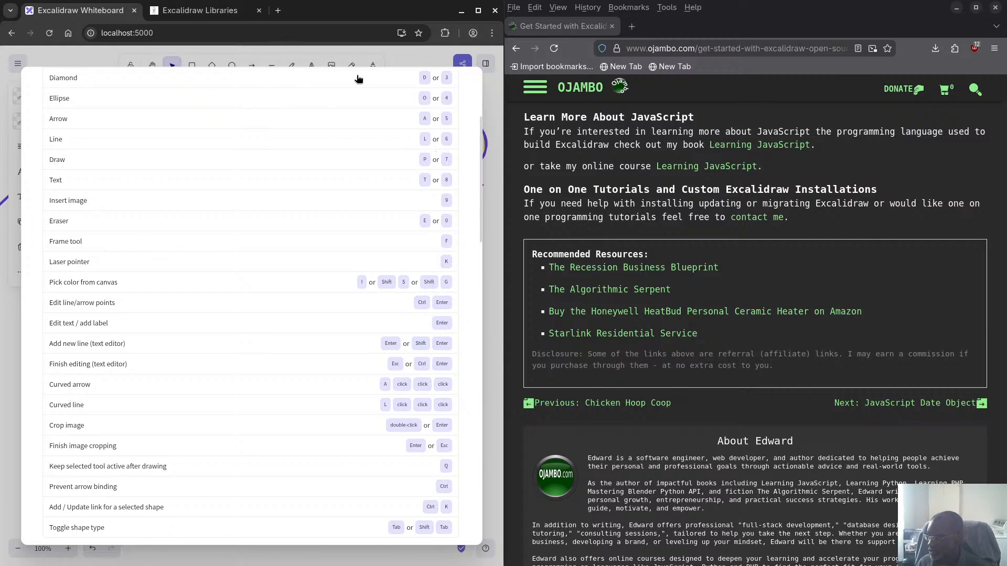
key(Escape)
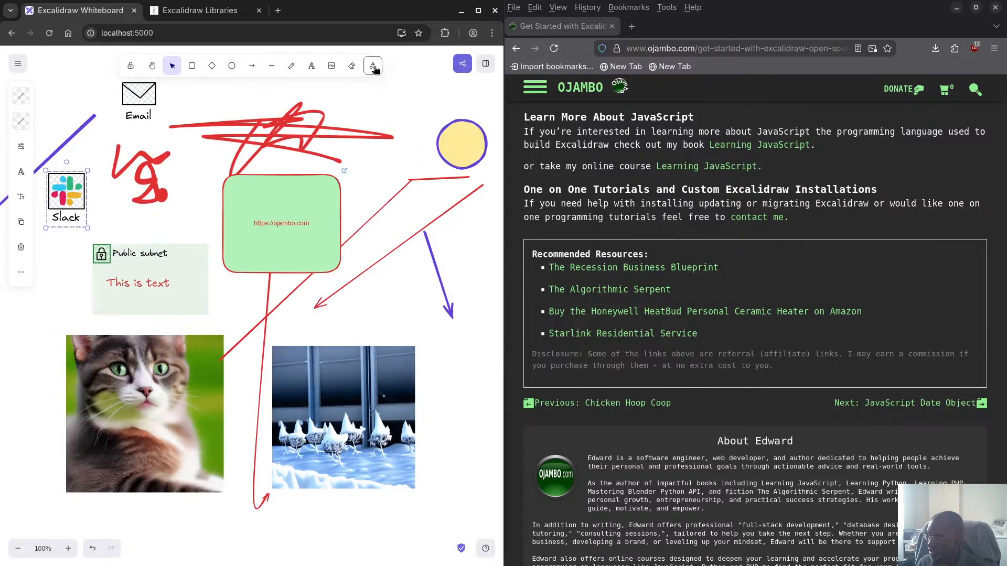
Draw a frame beside the large red scribble, move it over the yellow circle and enlarge it to enclose the circle.
click(374, 69)
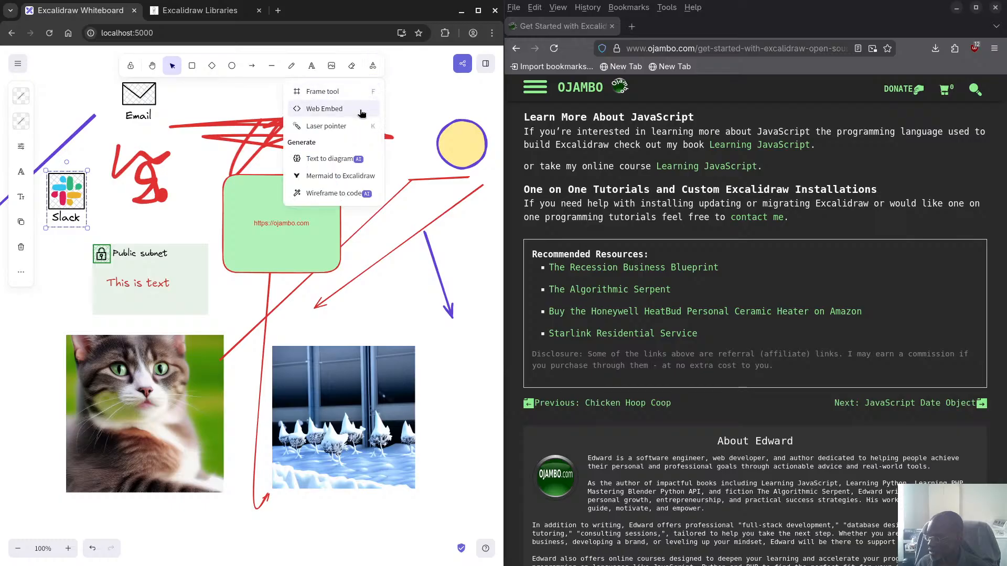
click(331, 94)
drag(373, 95, 429, 139)
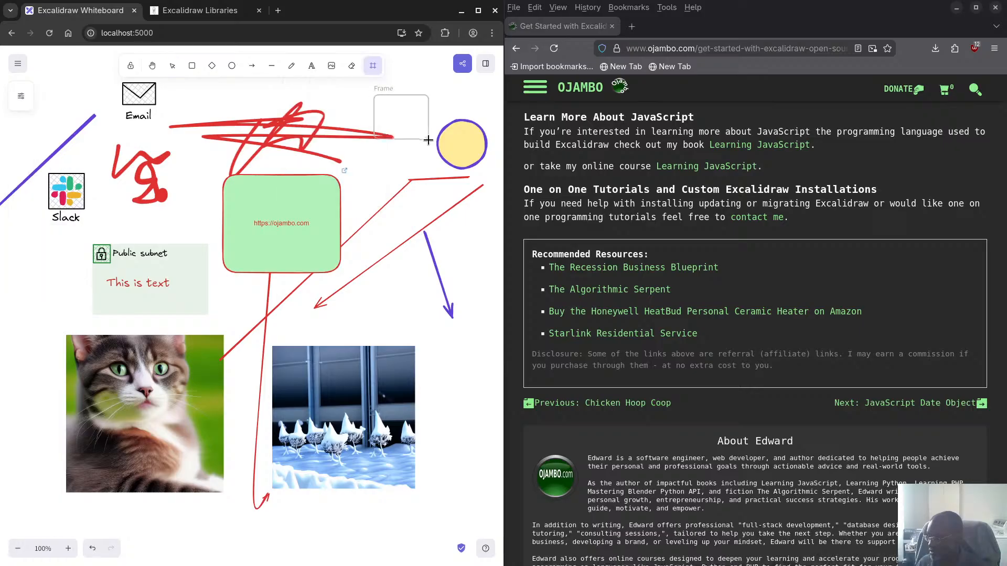
click(373, 66)
click(409, 39)
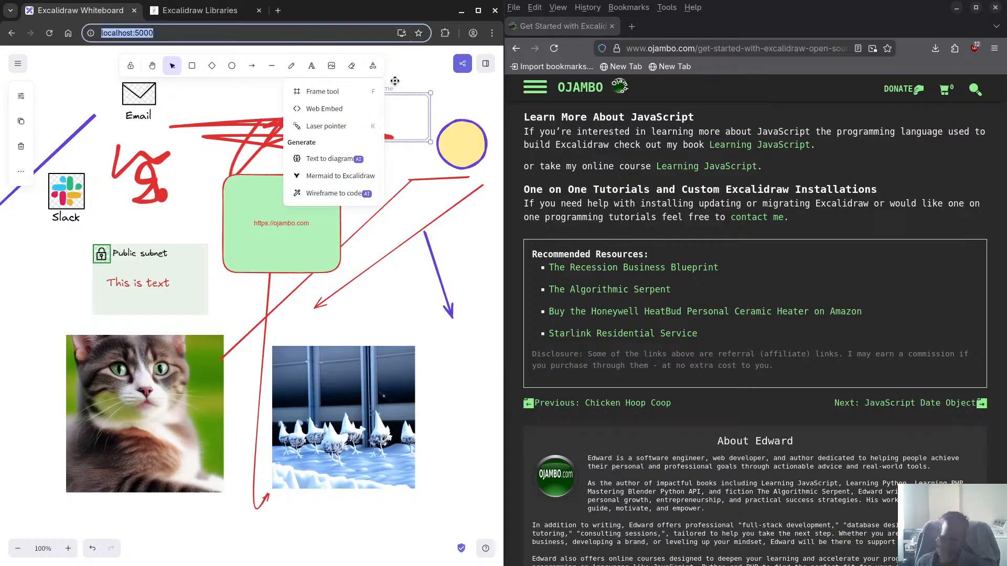
key(Escape)
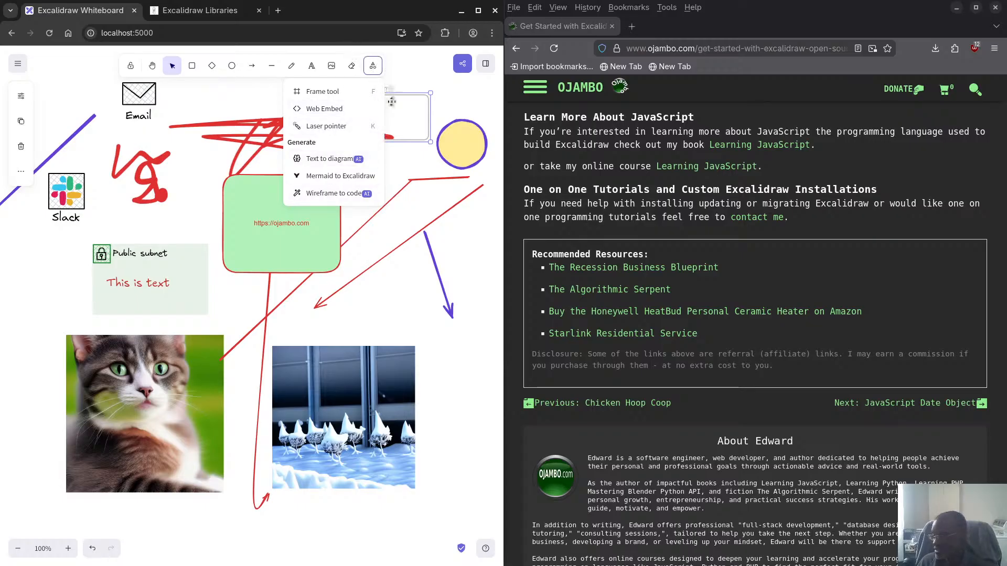
drag(393, 107, 452, 125)
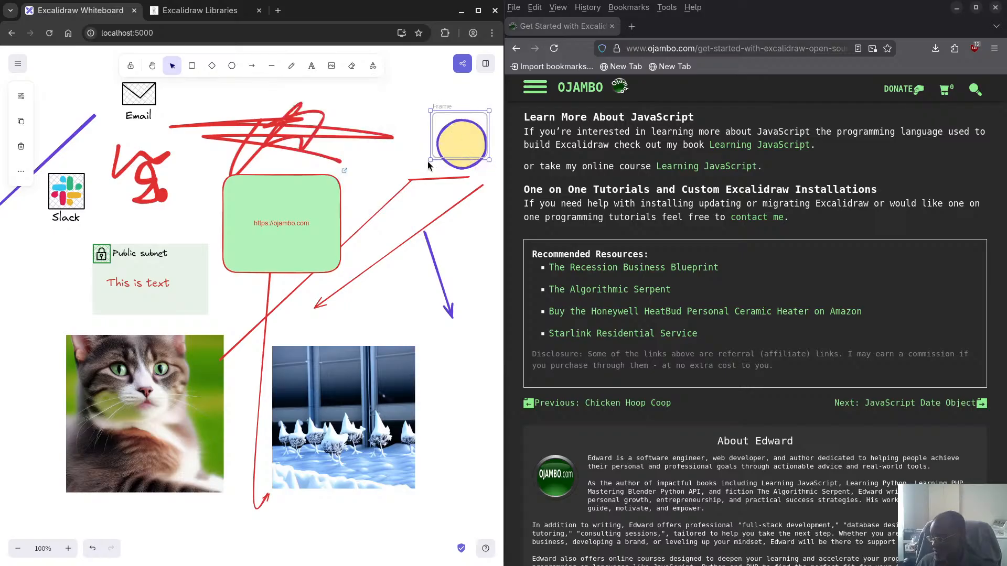
drag(428, 162, 434, 173)
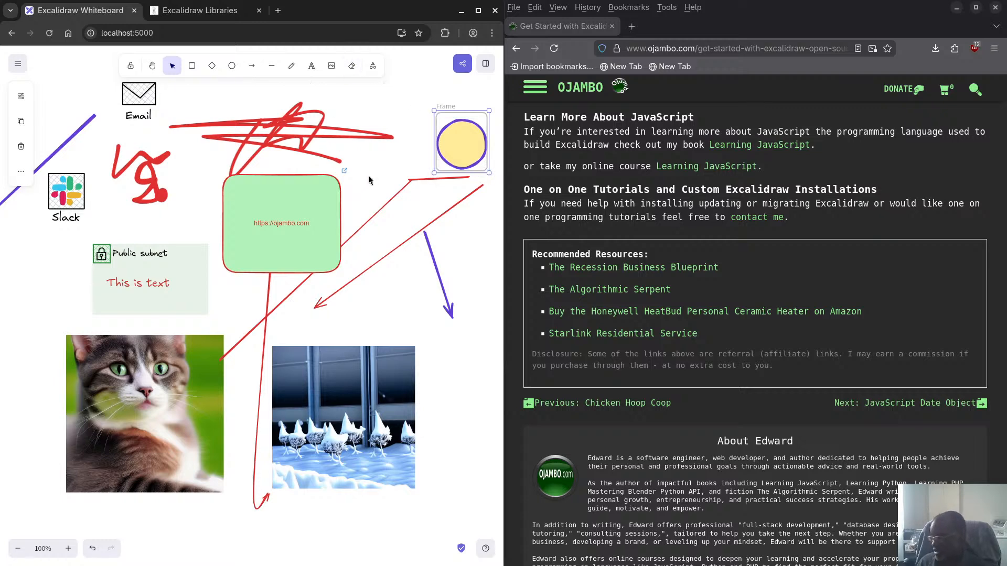
Move the frame with its yellow circle onto the chicken image, and pull the circle out of the frame to beside the violet arrow.
drag(453, 114, 288, 351)
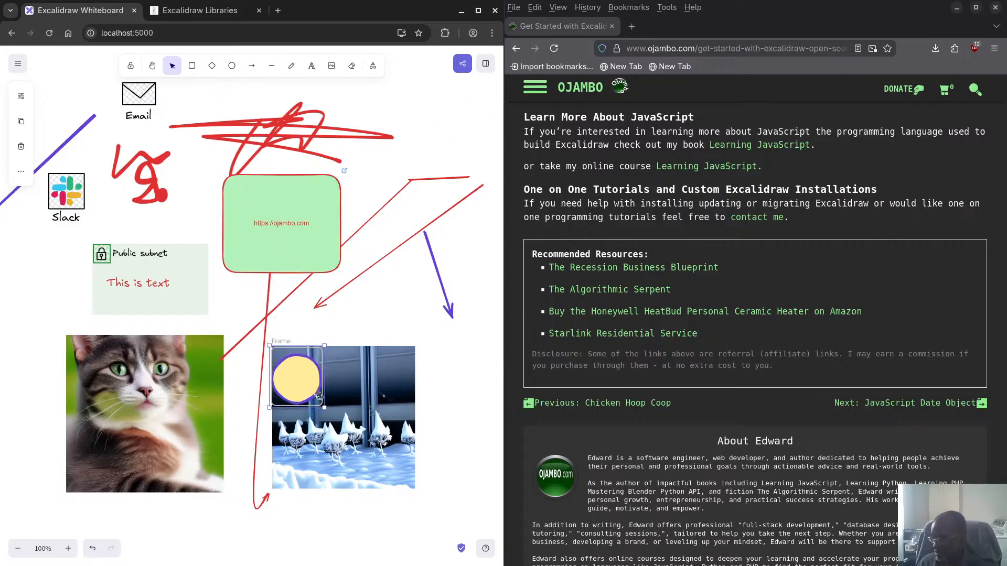
drag(330, 414, 386, 322)
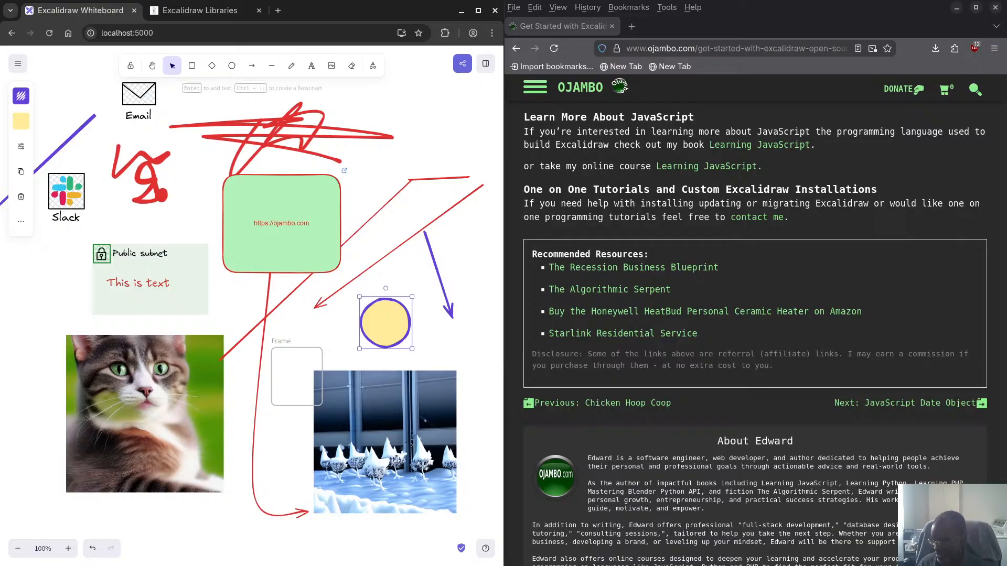
Move the chicken image down and right, clear of the frame, and the cat image slightly down and left.
drag(401, 446, 419, 468)
drag(146, 393, 131, 416)
drag(225, 358, 240, 314)
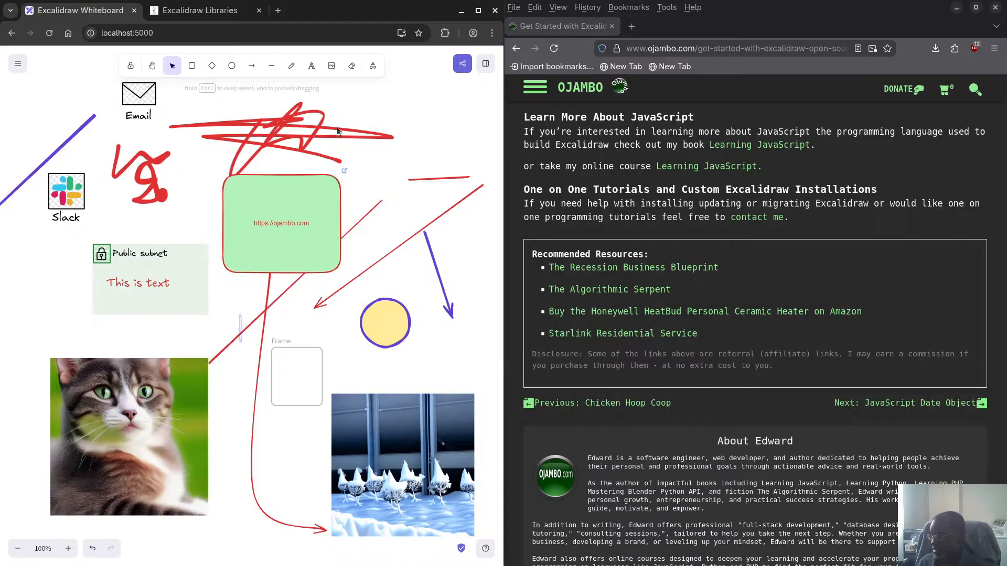
Add the Stick Figures library to the whiteboard from the Excalidraw Libraries page.
click(199, 11)
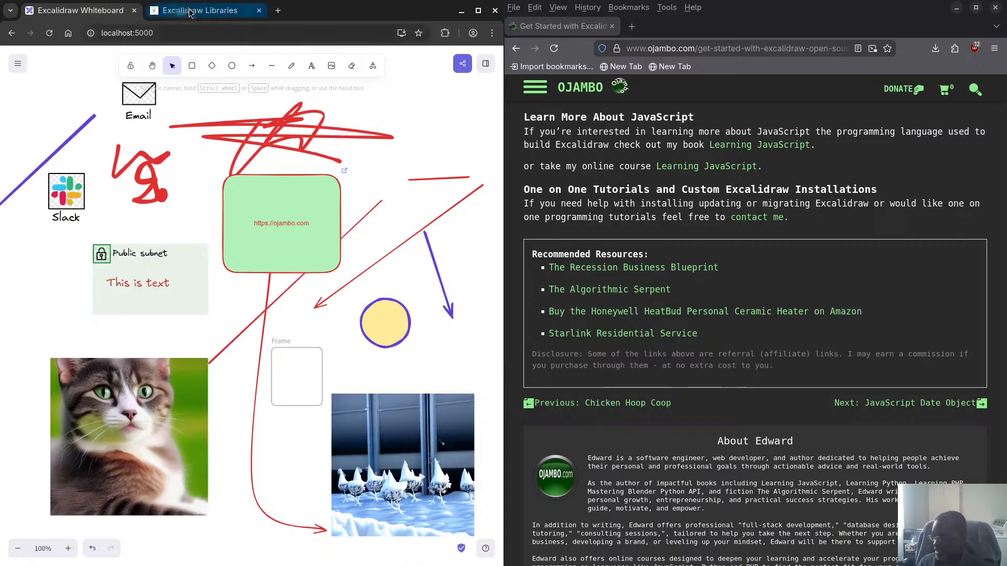
scroll(229, 401, down, 7)
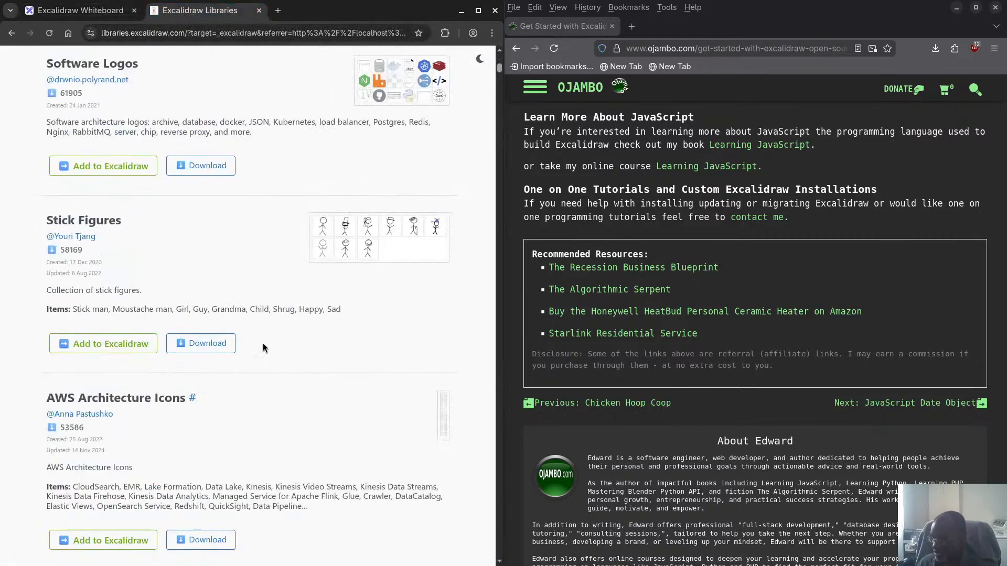
click(106, 344)
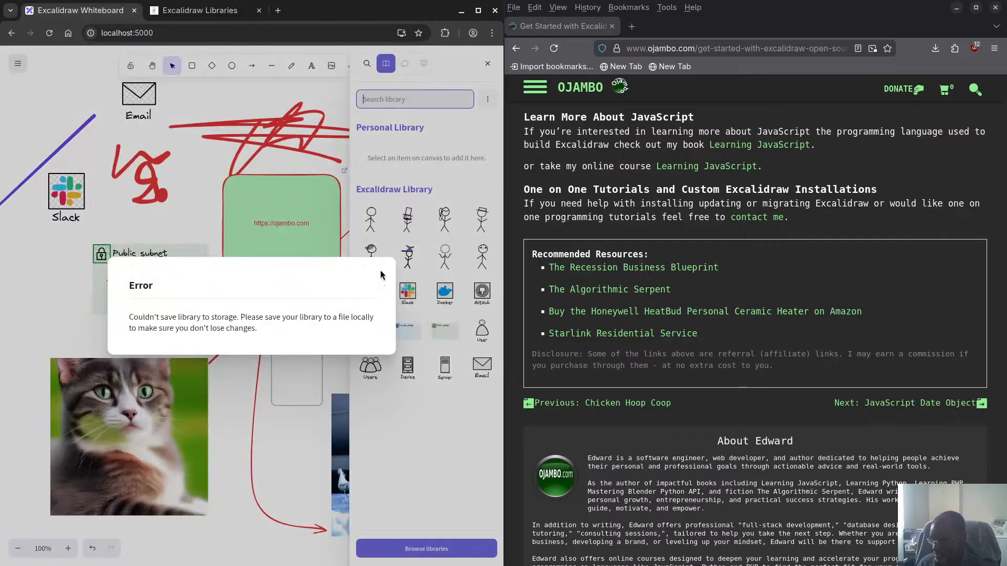
click(416, 451)
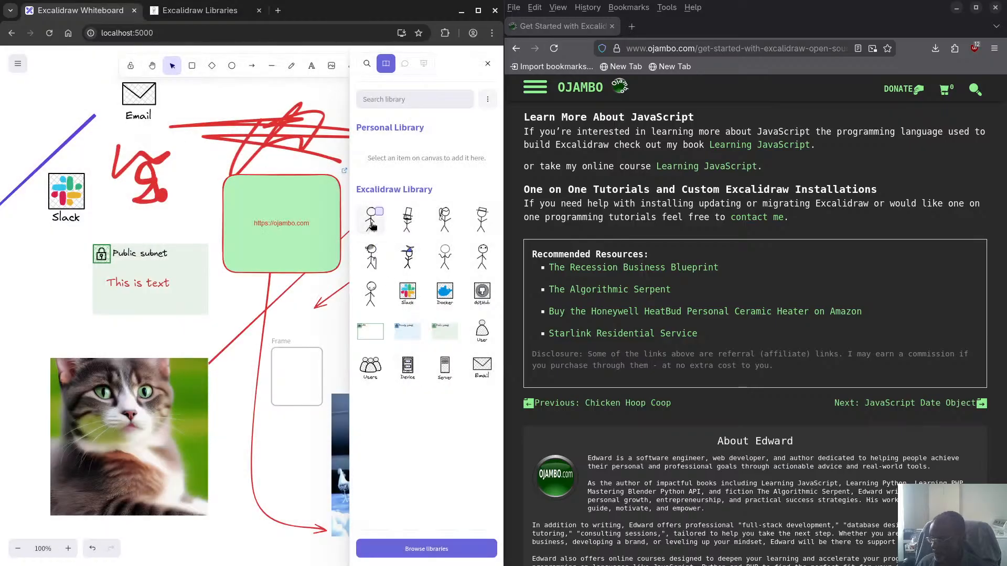
Place the first stick figure from the library on the canvas, shrink it and move it between the cat image and the frame.
drag(371, 219, 200, 344)
drag(234, 313, 238, 301)
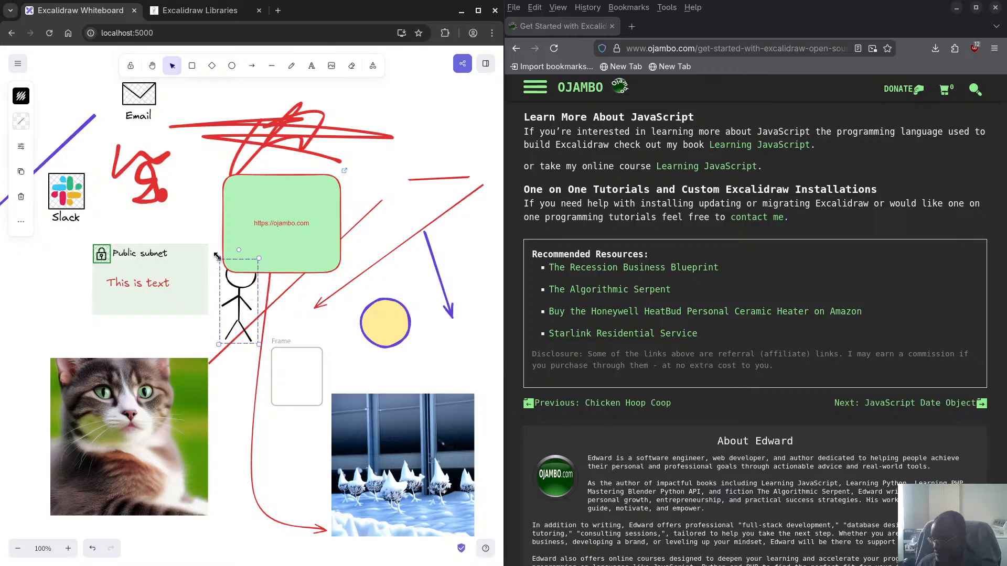
drag(217, 257, 228, 387)
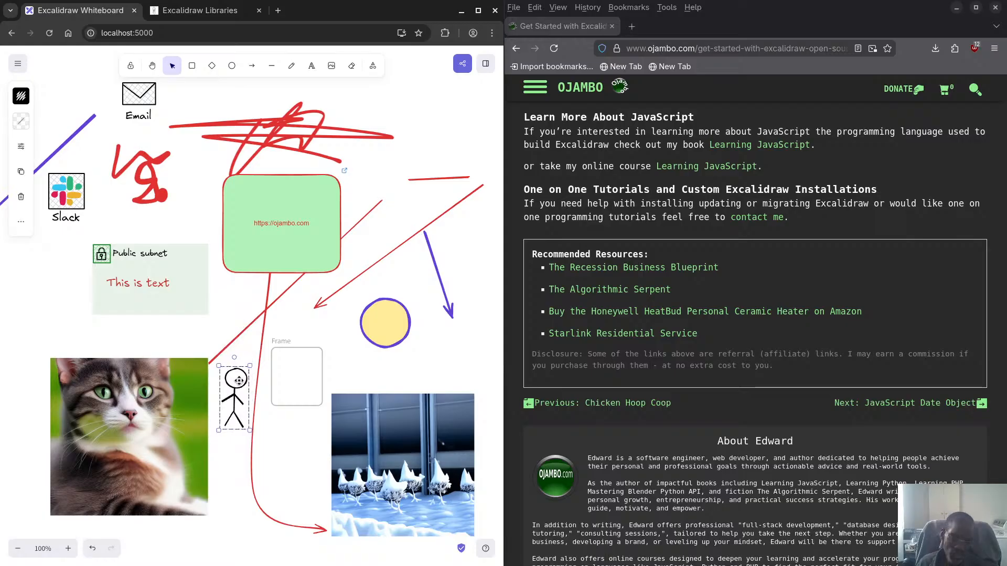
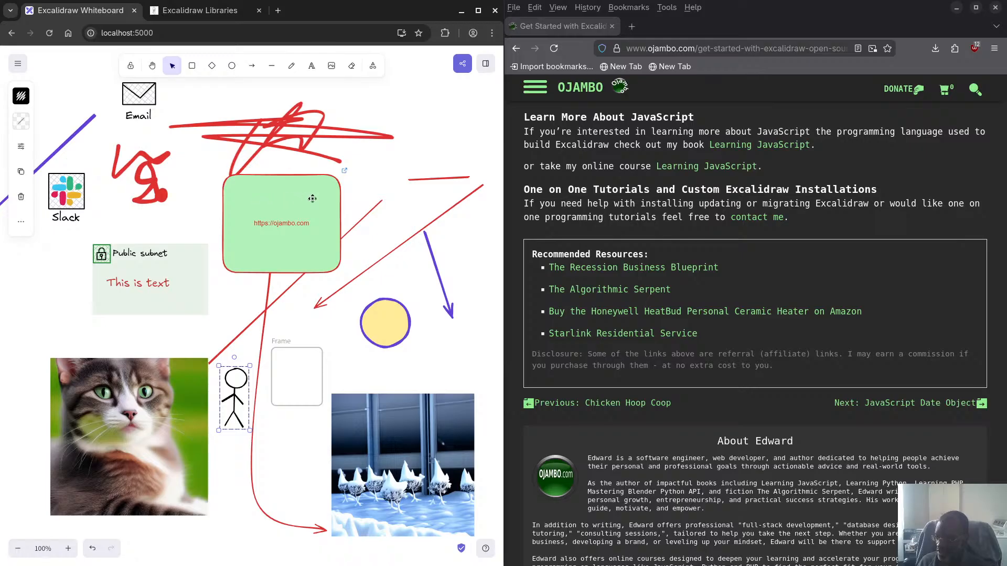
click(287, 199)
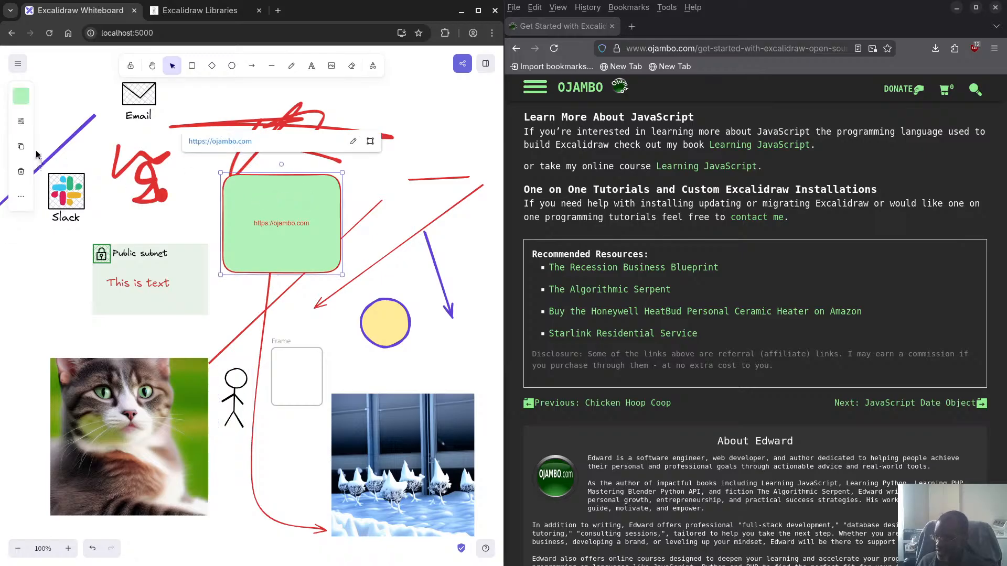
click(21, 96)
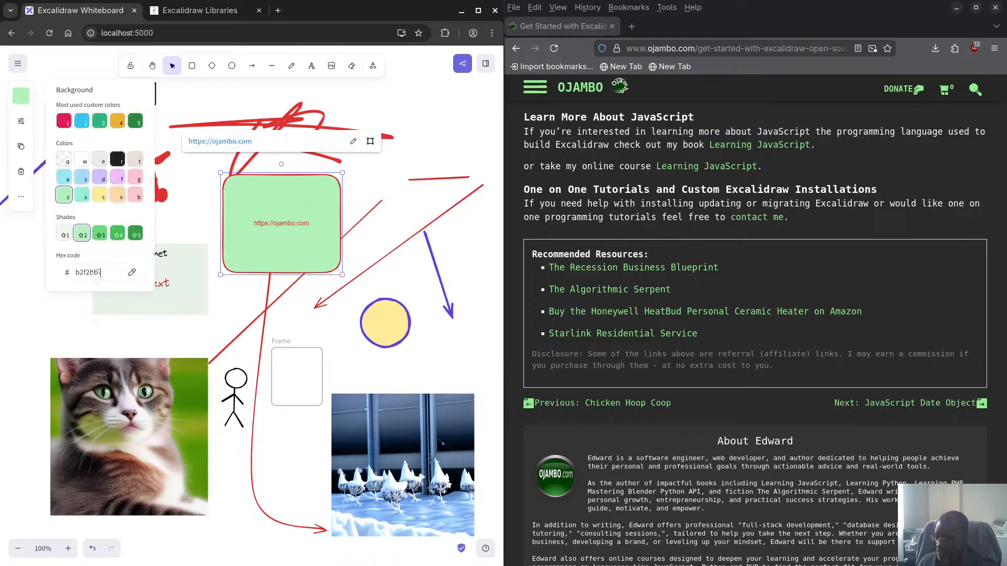
drag(102, 272, 69, 271)
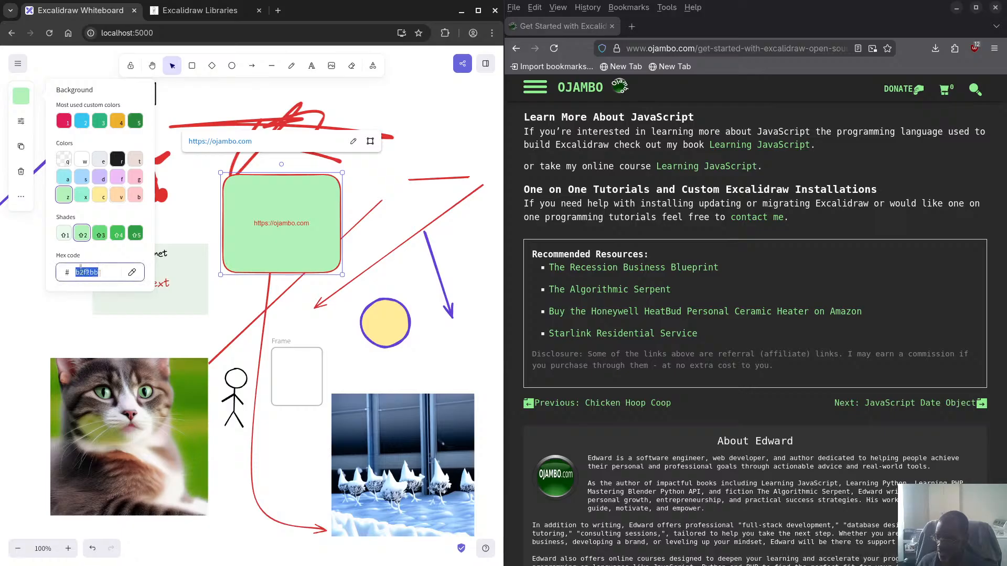
click(100, 234)
click(190, 205)
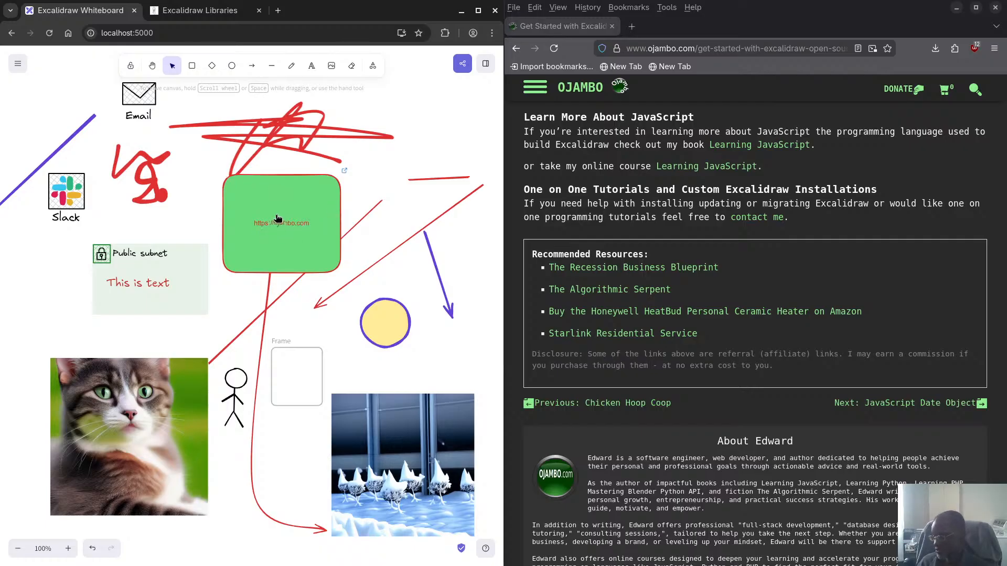
mouse_move(295, 188)
mouse_down()
mouse_move(117, 265)
mouse_move(110, 316)
mouse_move(198, 320)
mouse_move(419, 283)
mouse_move(415, 370)
mouse_move(243, 292)
mouse_move(296, 215)
mouse_up()
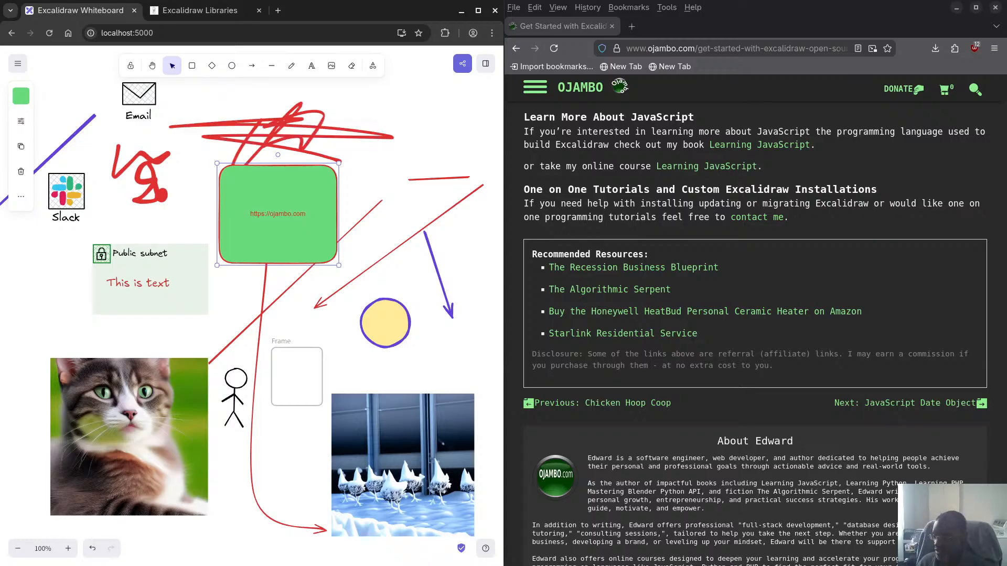
Preview the image export with Only selected turned off to cover the whole canvas, and with Background turned off.
click(18, 63)
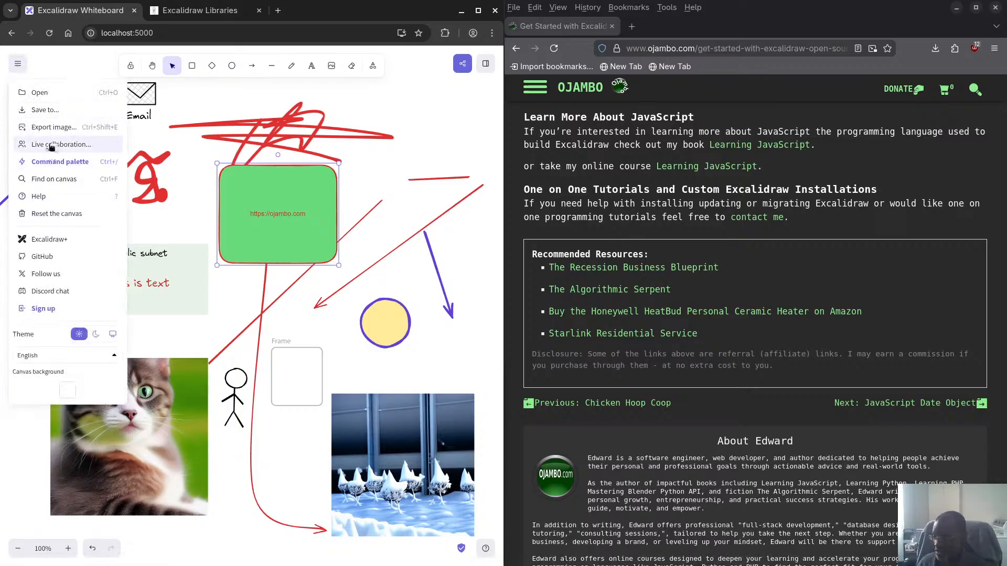
click(51, 128)
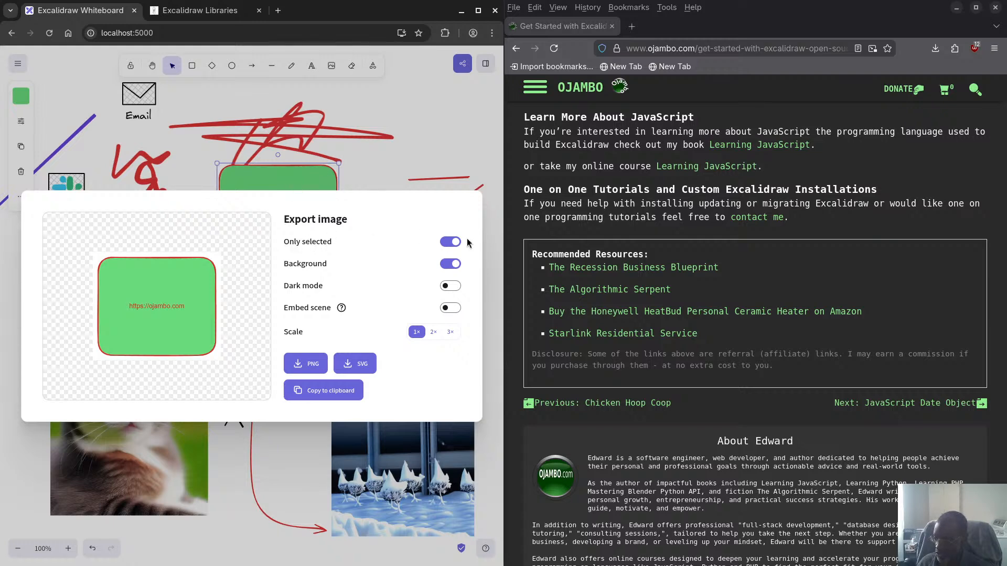
click(451, 242)
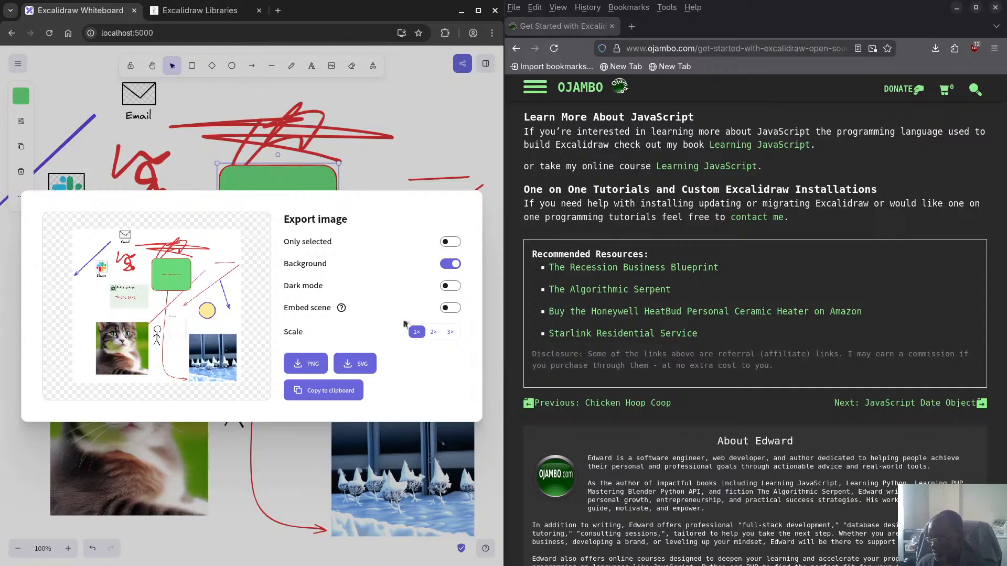
click(451, 243)
click(452, 244)
click(452, 266)
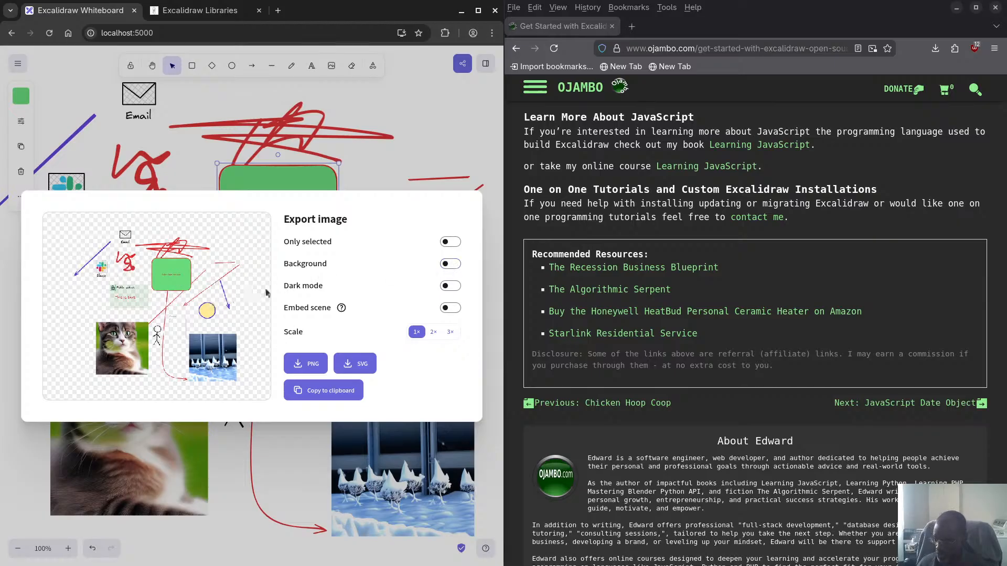
Try the image export's Dark mode, Embed scene and Scale options, and leave the export without saving.
click(454, 286)
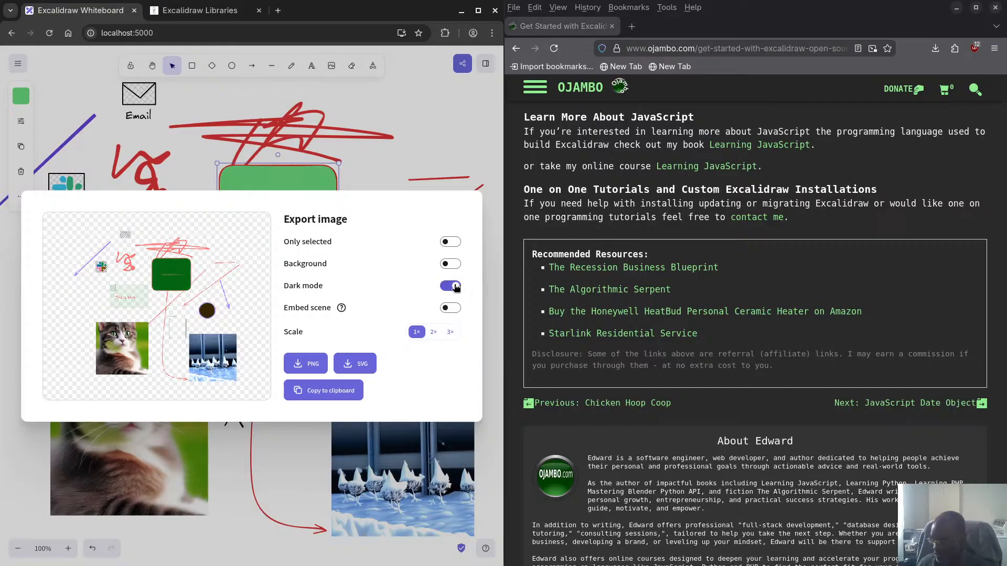
click(454, 286)
click(456, 287)
click(455, 287)
click(451, 311)
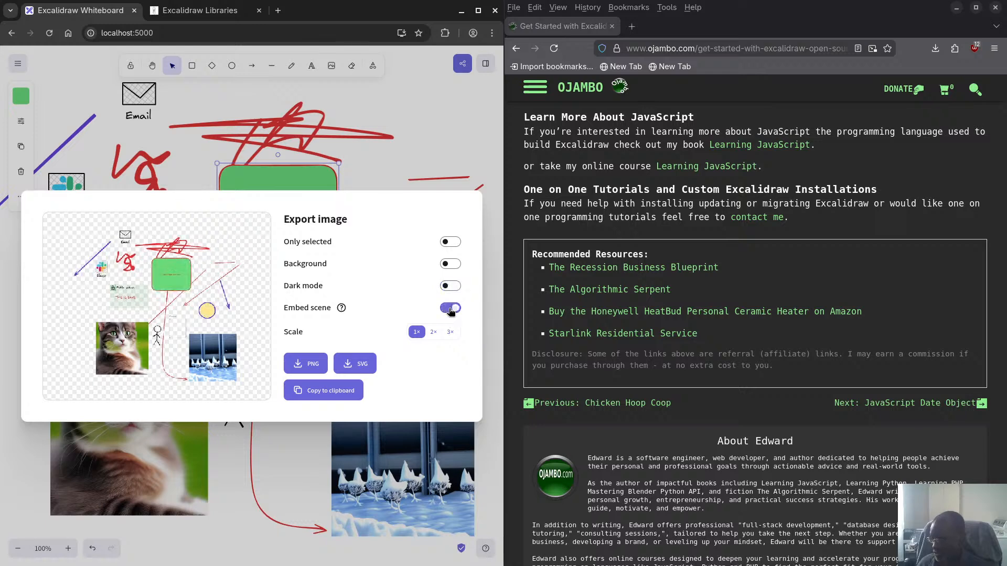
click(451, 310)
click(433, 332)
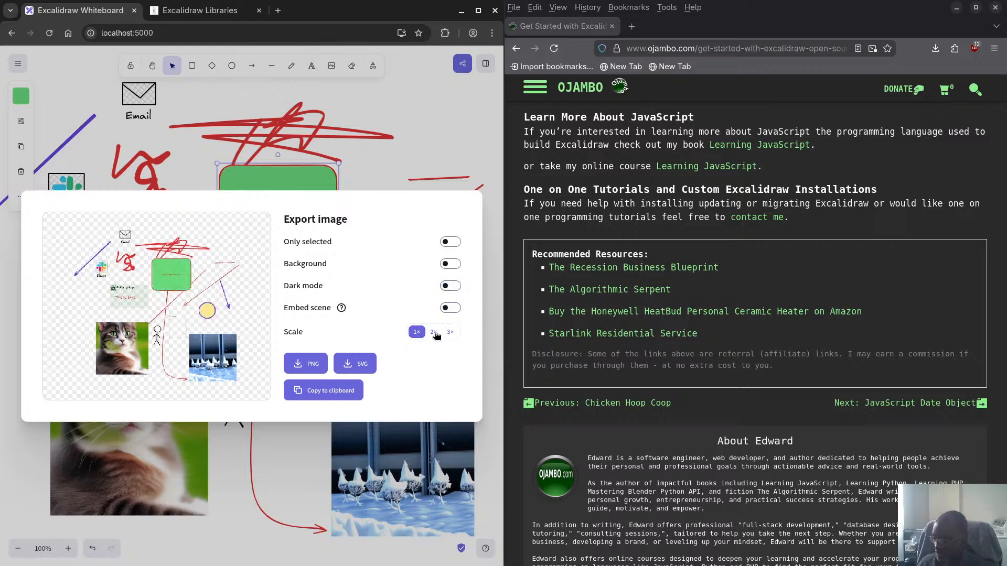
click(416, 332)
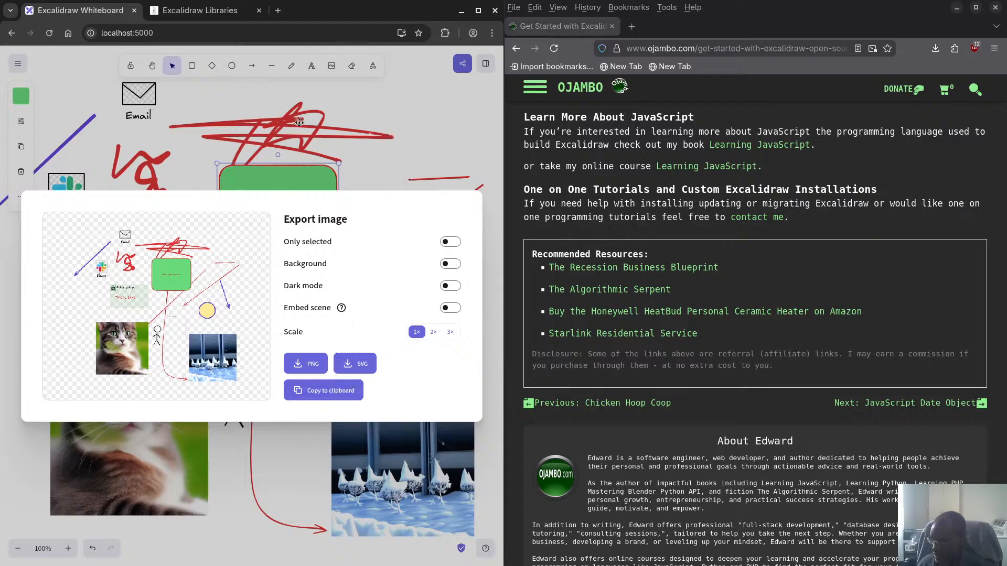
click(23, 125)
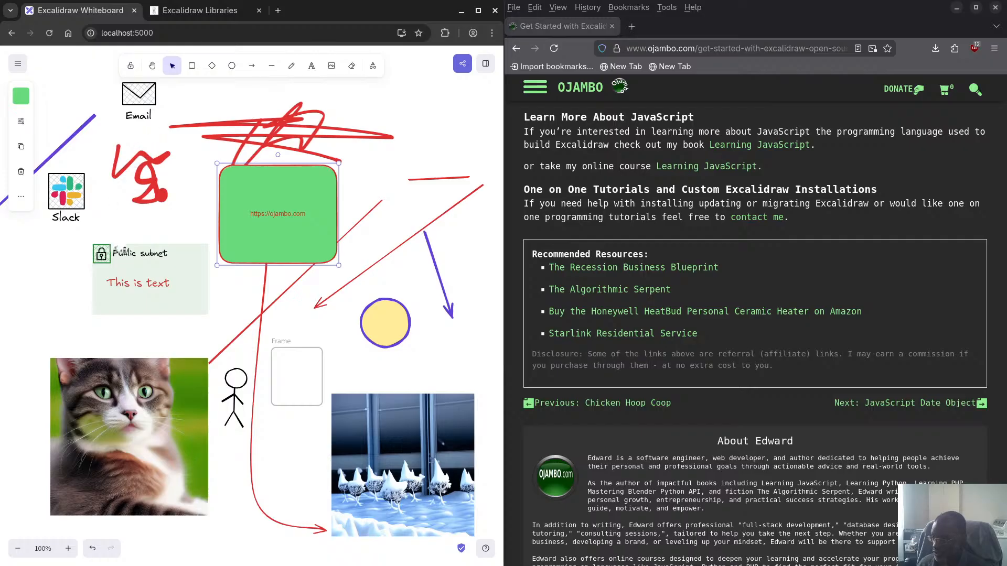
Try to change the font of "This is text" to Comic Shanns, and nudge the Public subnet box slightly up and right.
click(156, 288)
double_click(156, 288)
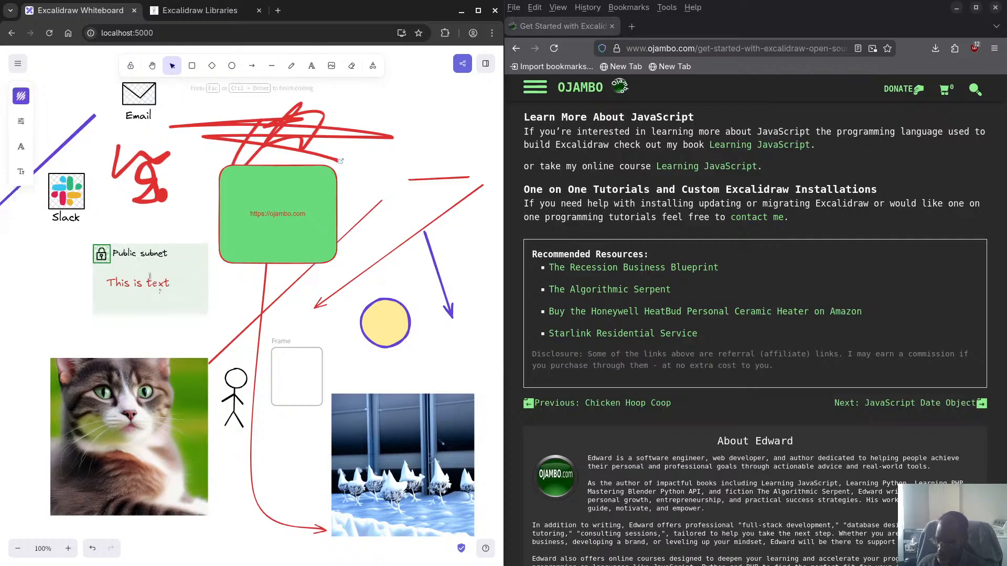
click(21, 145)
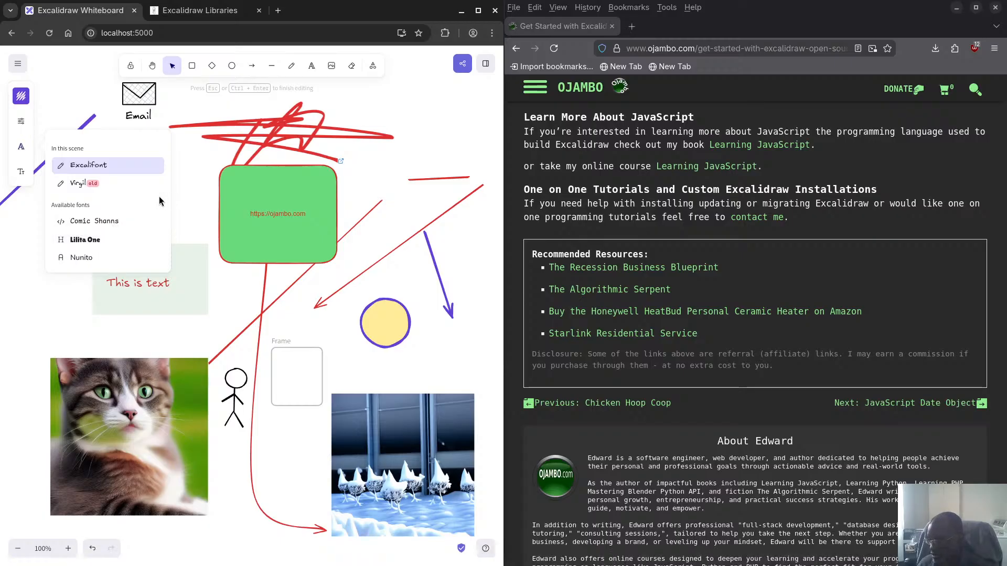
click(114, 221)
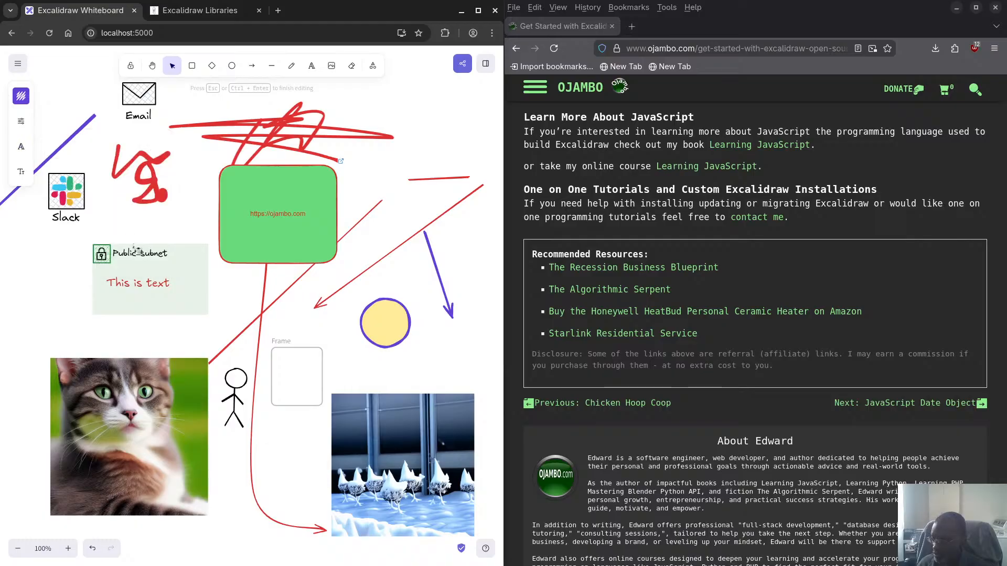
click(145, 284)
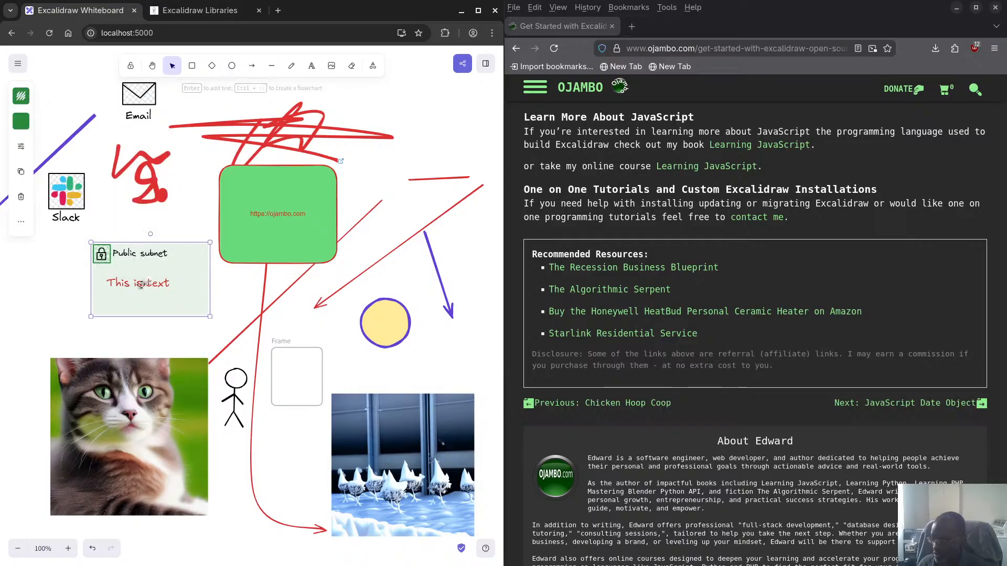
drag(122, 285, 125, 284)
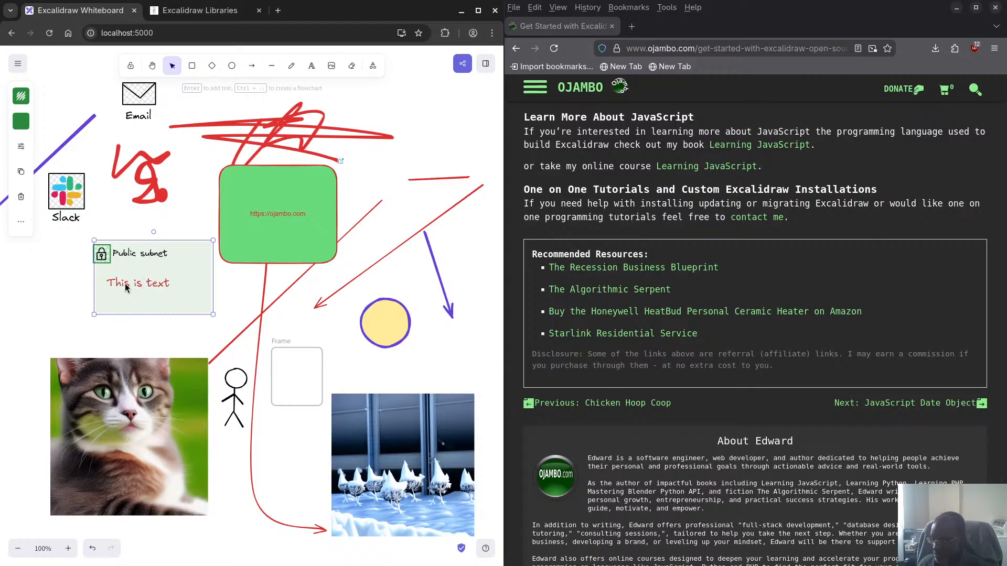
double_click(154, 284)
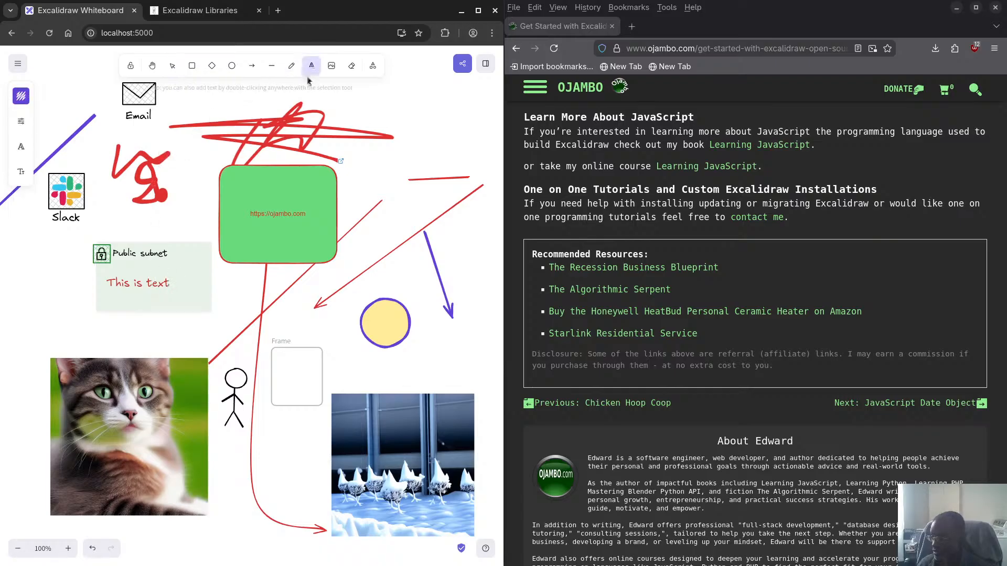
Add a wide text box containing a first name above the short red line and set its font to Virgil.
drag(363, 107, 480, 124)
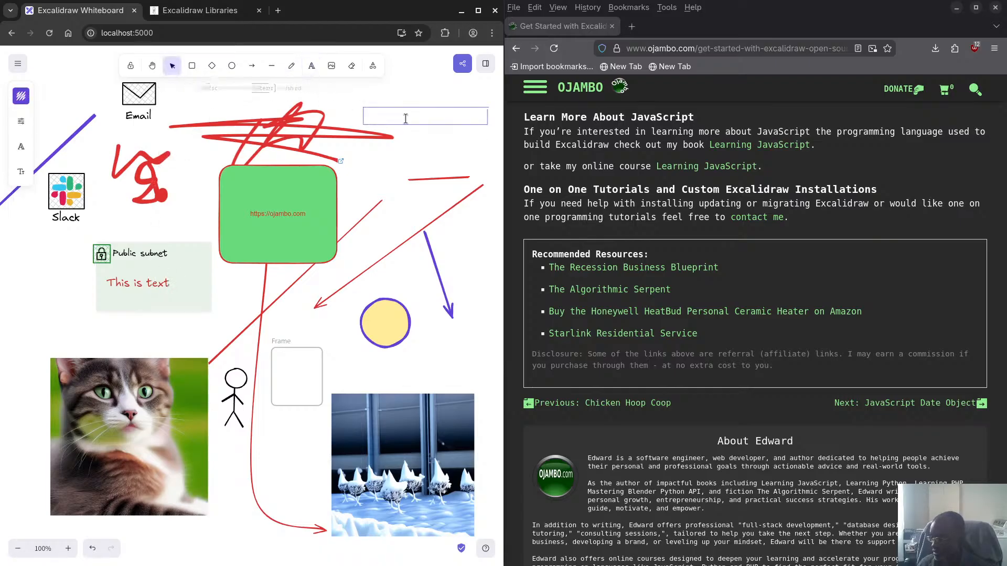
text(Edward)
key(Escape)
click(29, 154)
click(80, 181)
click(83, 187)
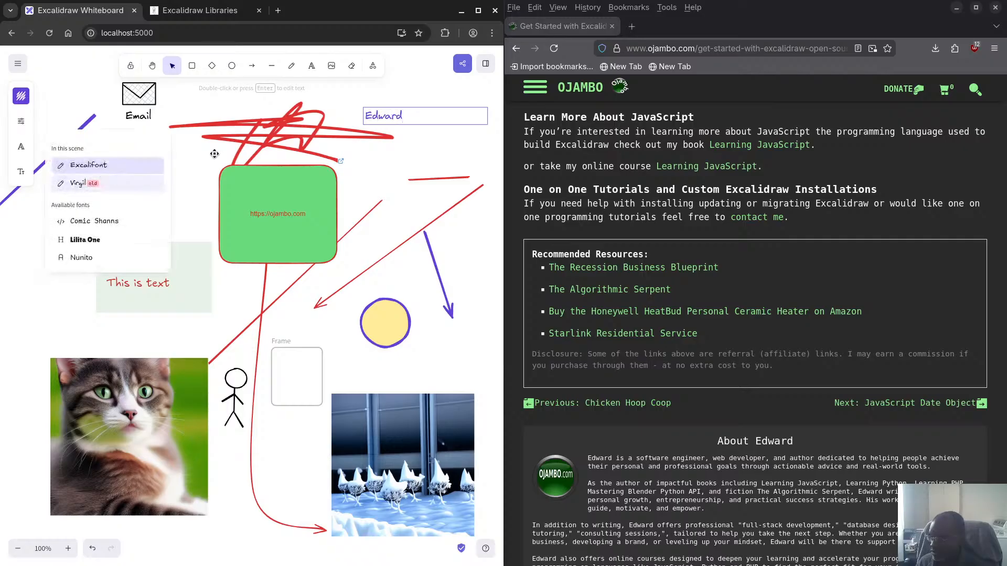
Apply the Virgil, Comic Shanns, Lilita One and Nunito fonts in turn to the name text, and check its size and alignment options.
double_click(391, 117)
click(21, 147)
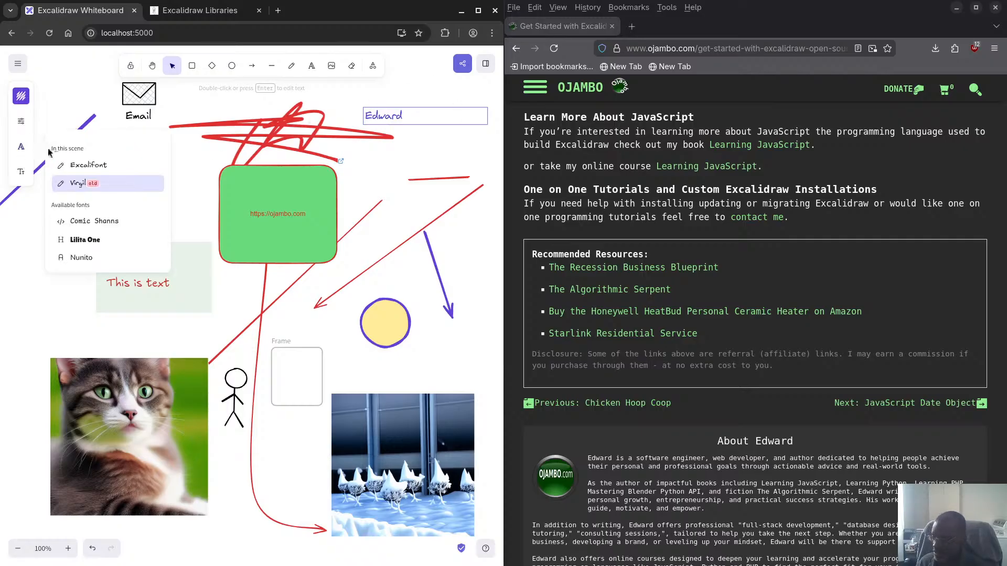
click(21, 149)
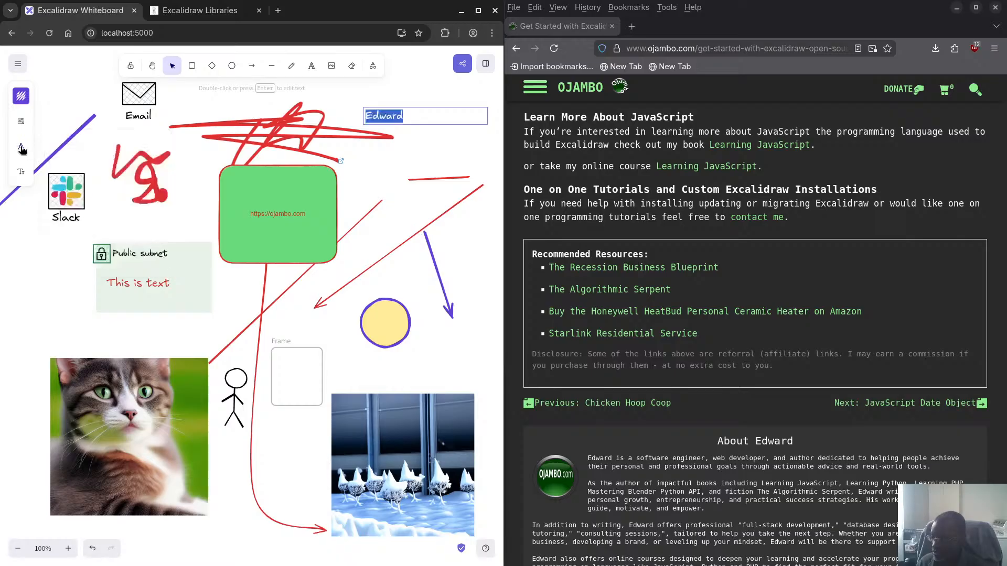
click(21, 149)
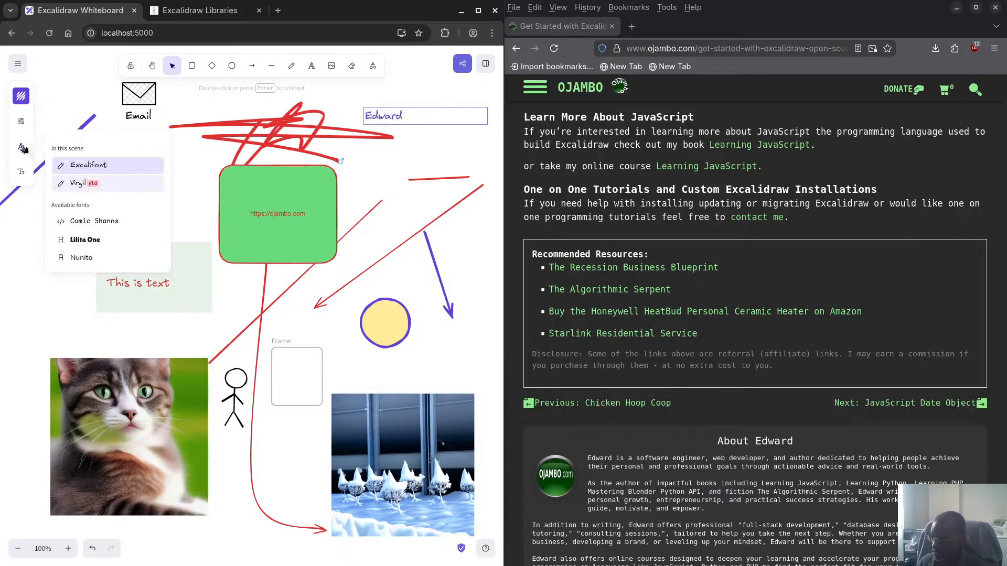
click(79, 183)
click(86, 223)
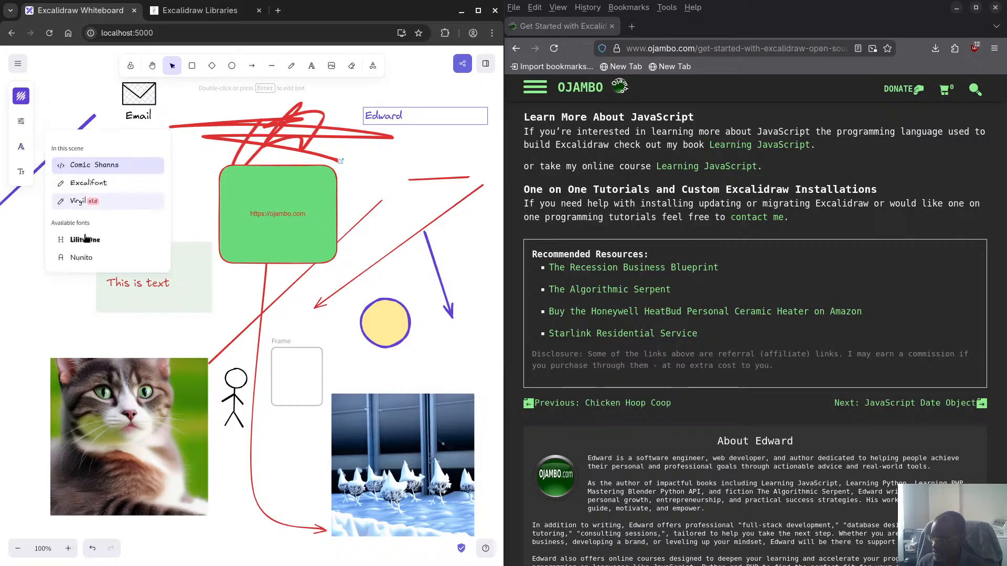
click(85, 240)
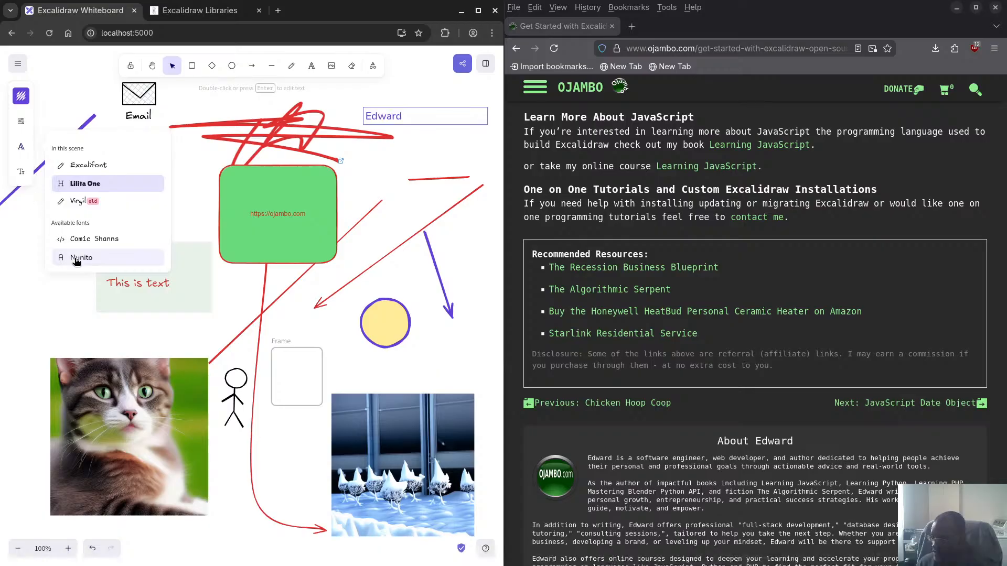
click(62, 255)
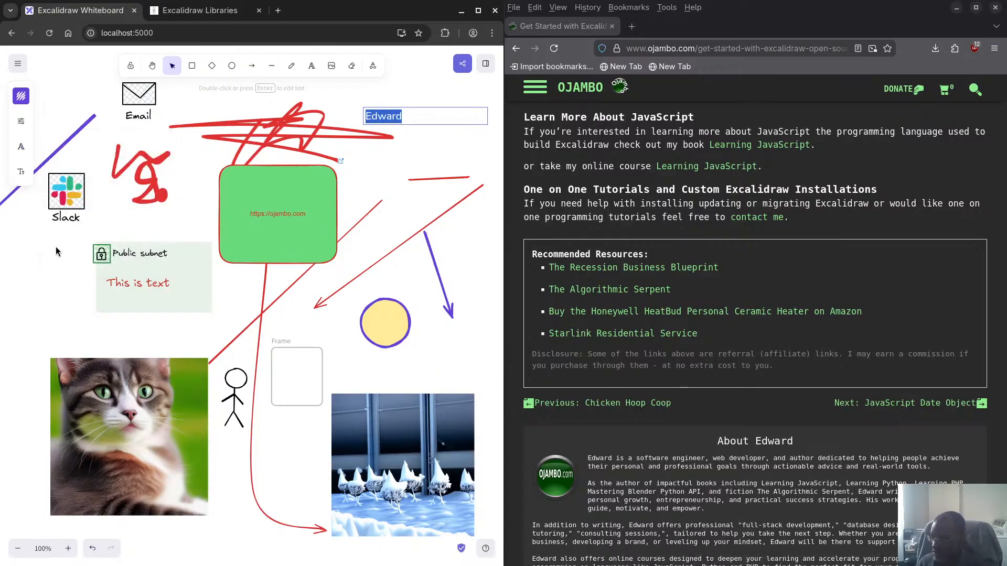
click(24, 175)
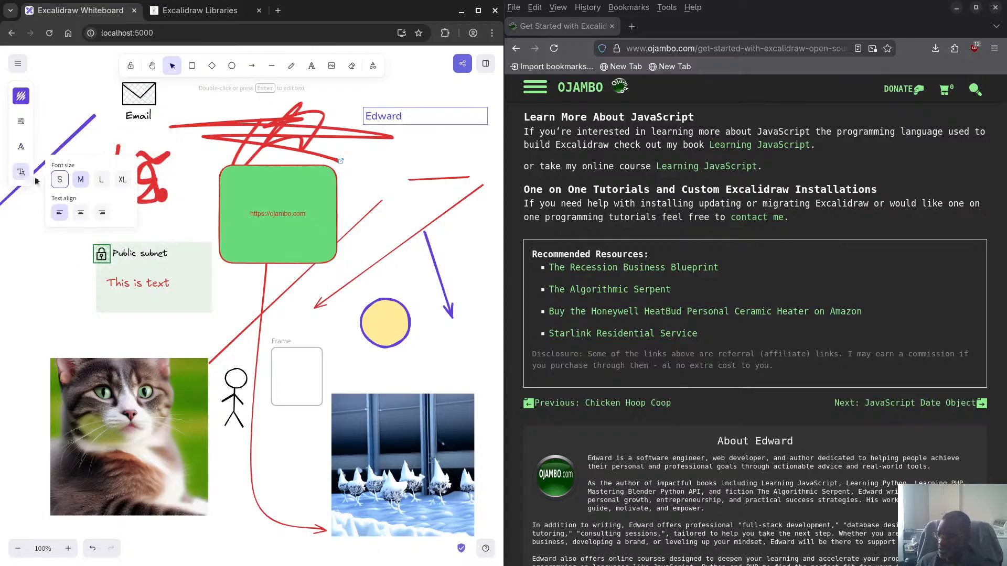
click(22, 149)
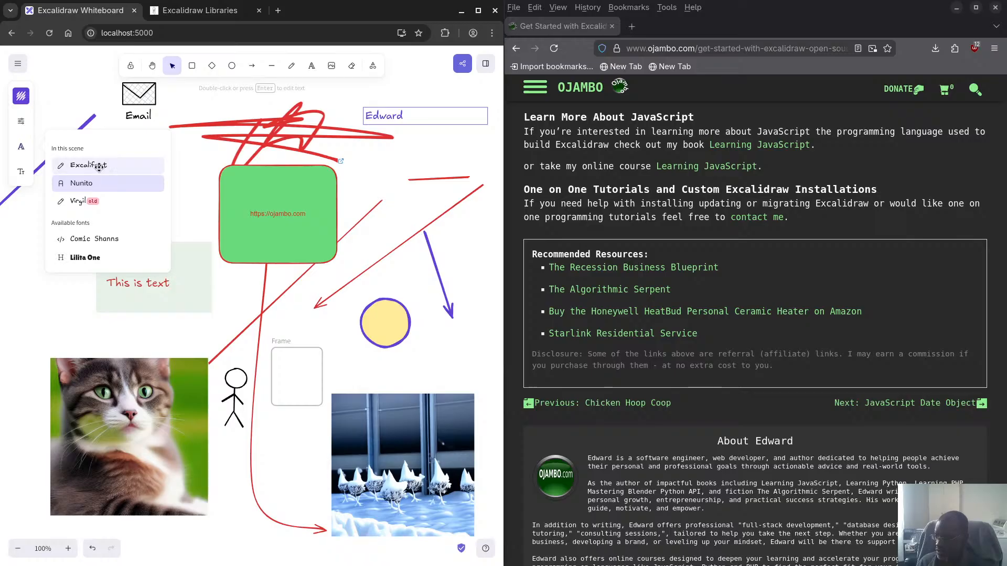
click(359, 156)
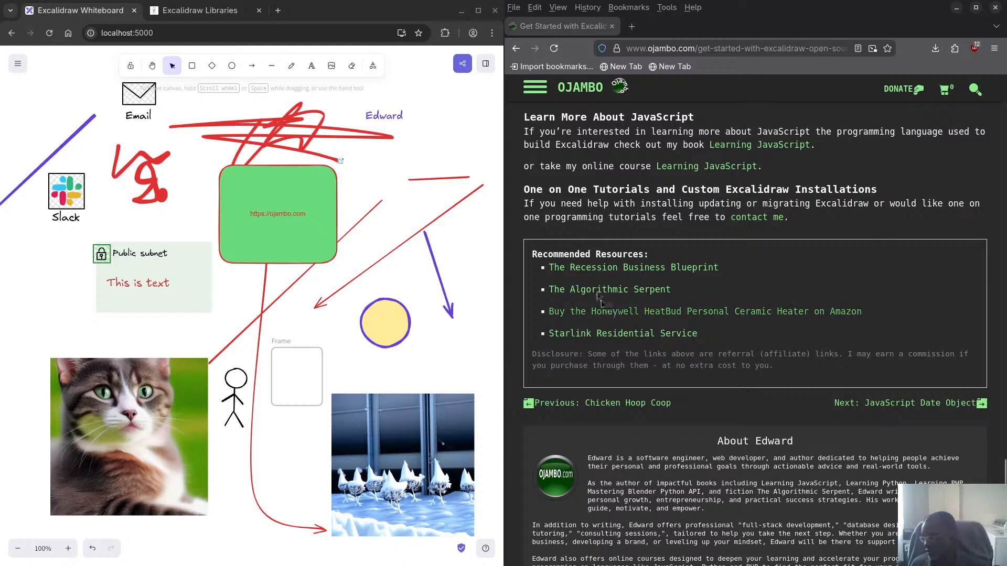
scroll(578, 352, down, 5)
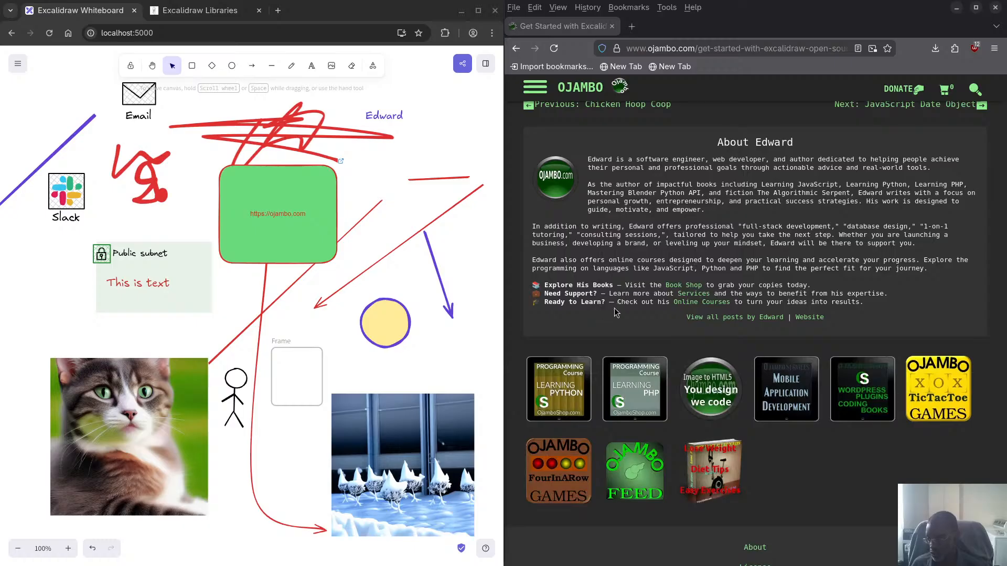
scroll(629, 314, down, 3)
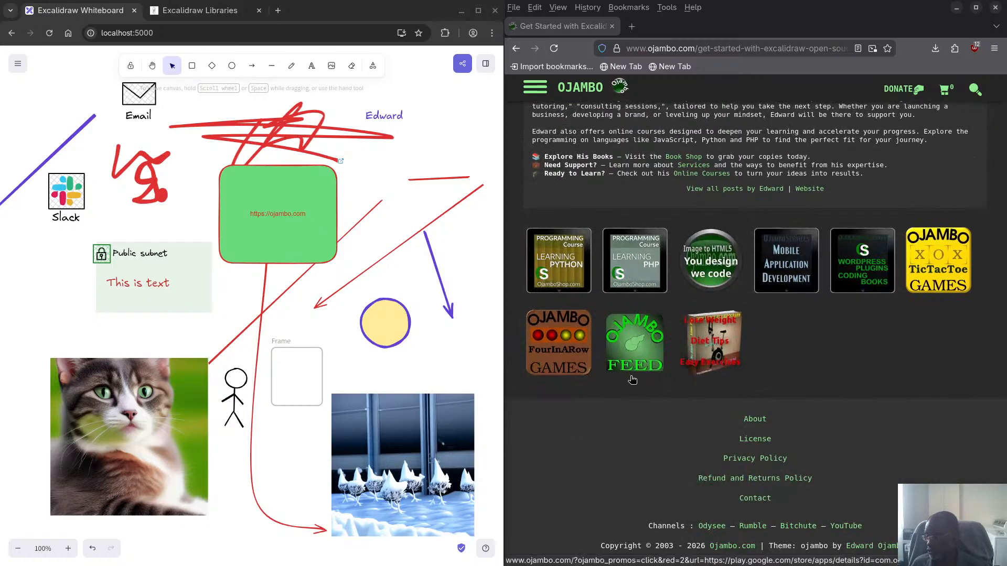
scroll(633, 379, up, 5)
scroll(633, 379, down, 5)
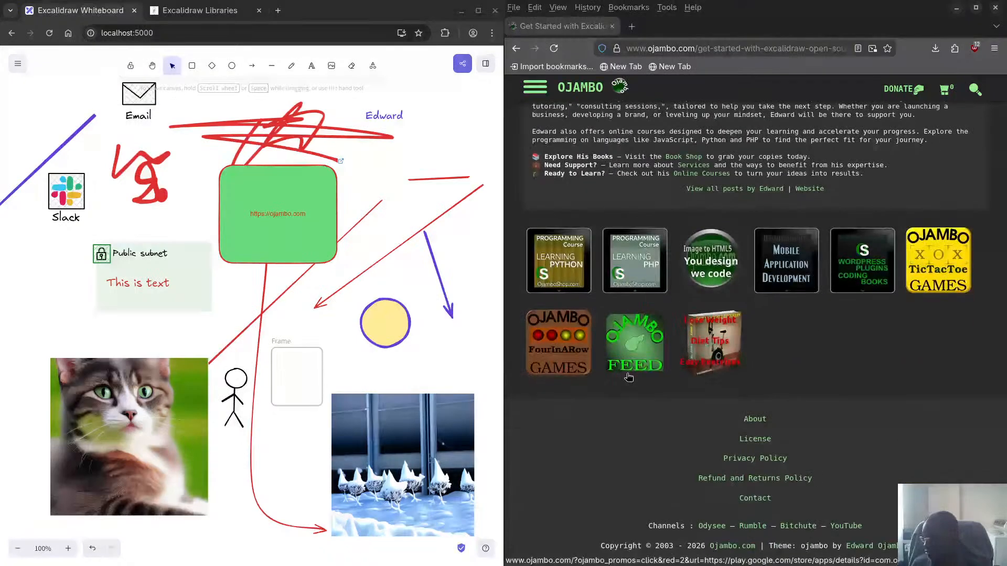
scroll(629, 377, up, 5)
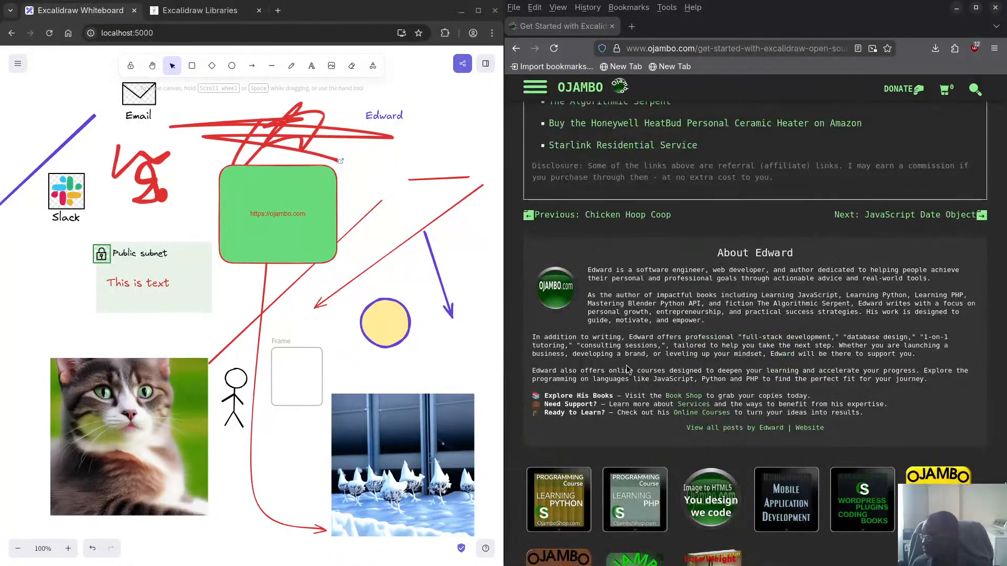
Review the closing sections of the OJAMBO Excalidraw article, including the tutorial offers, recommended resources, author biography and footer links.
scroll(628, 369, up, 5)
scroll(629, 368, down, 8)
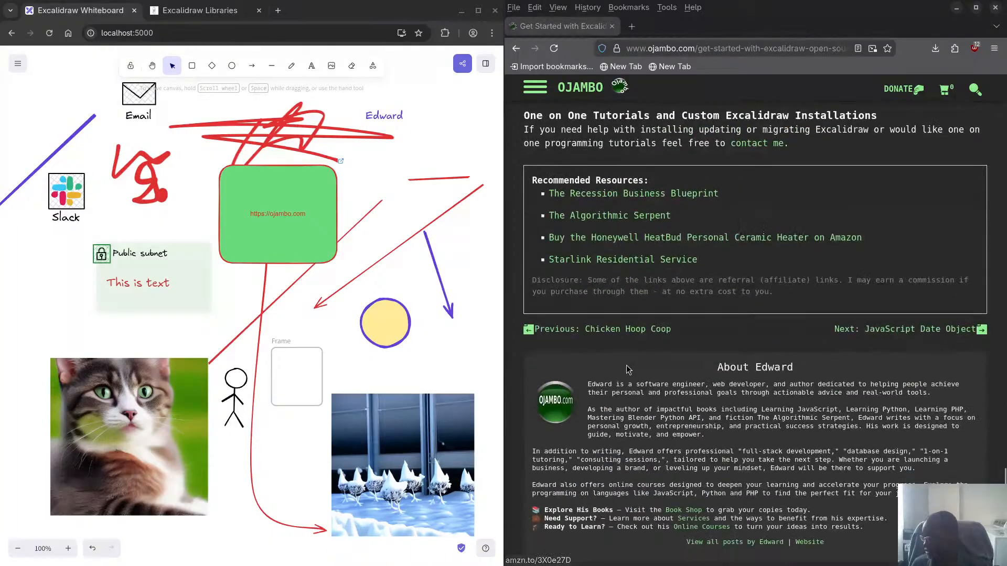
scroll(628, 369, down, 2)
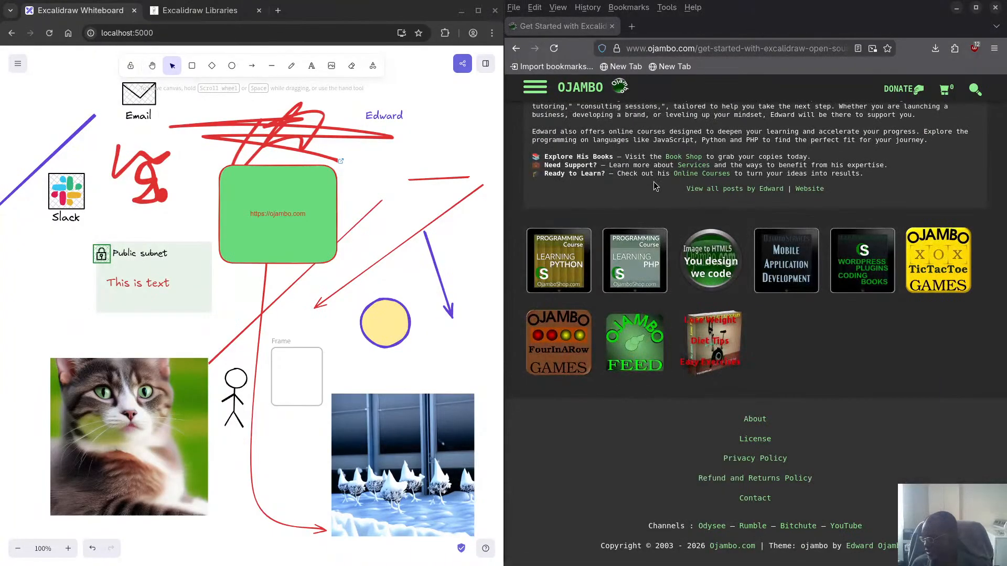
scroll(633, 190, up, 4)
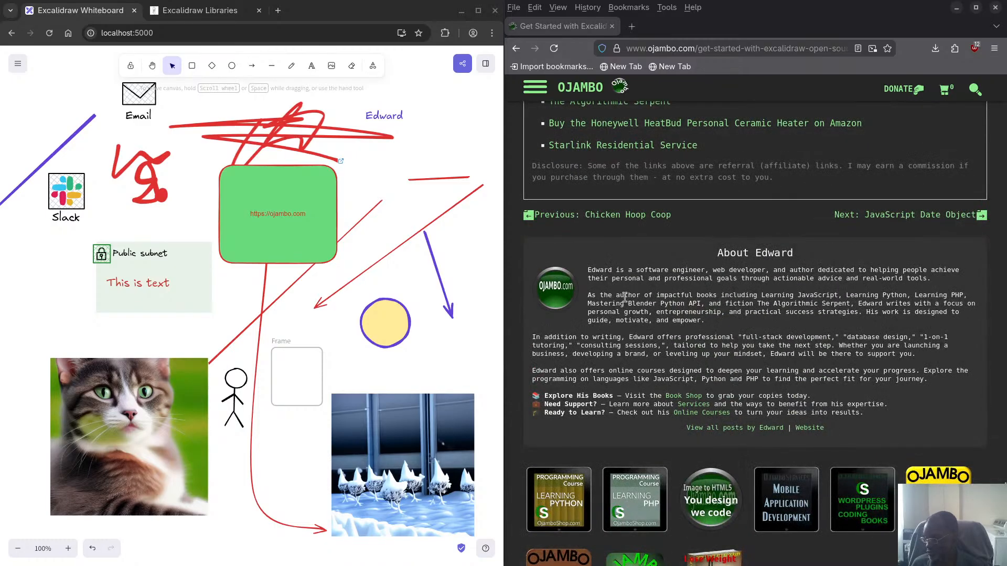
scroll(624, 297, down, 3)
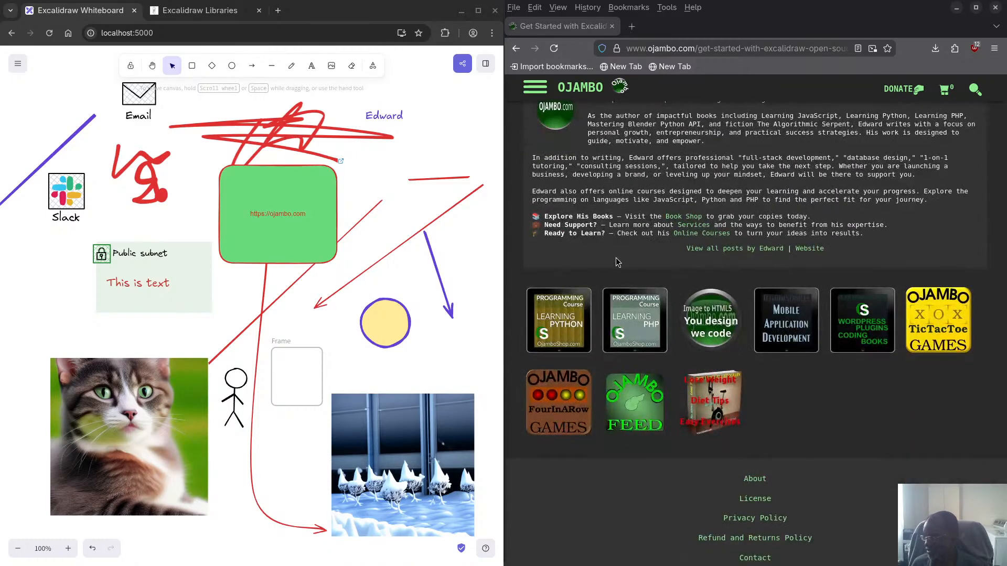
scroll(656, 371, down, 1)
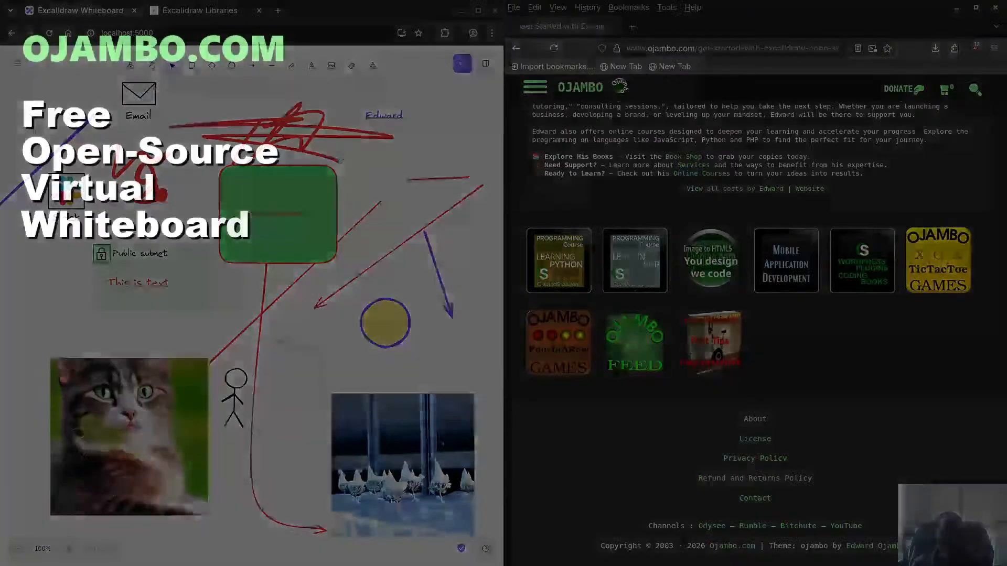
scroll(680, 351, up, 3)
scroll(680, 350, up, 10)
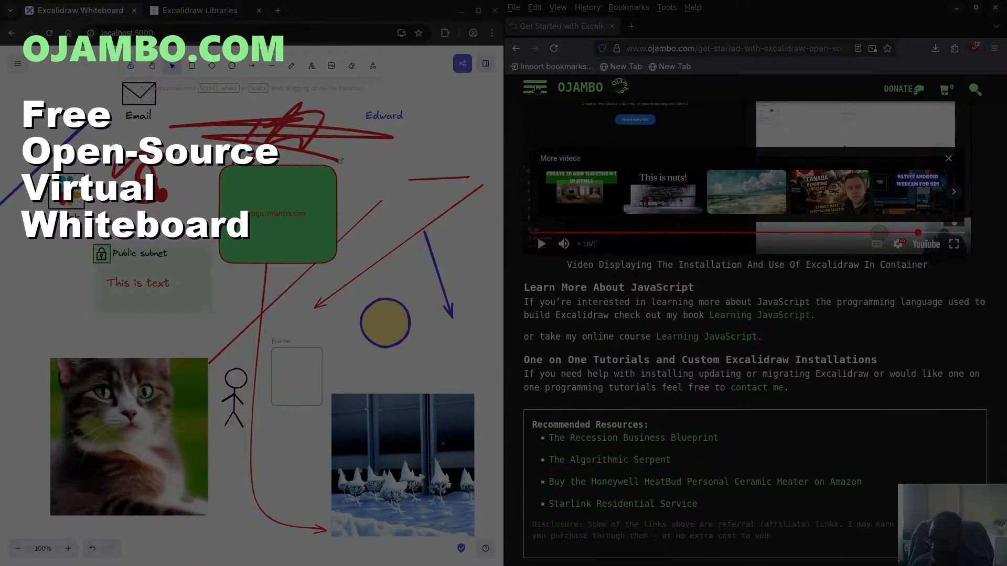
Look through the upcoming live videos listed in the OJAMBO site navigation, and close the navigation.
click(536, 88)
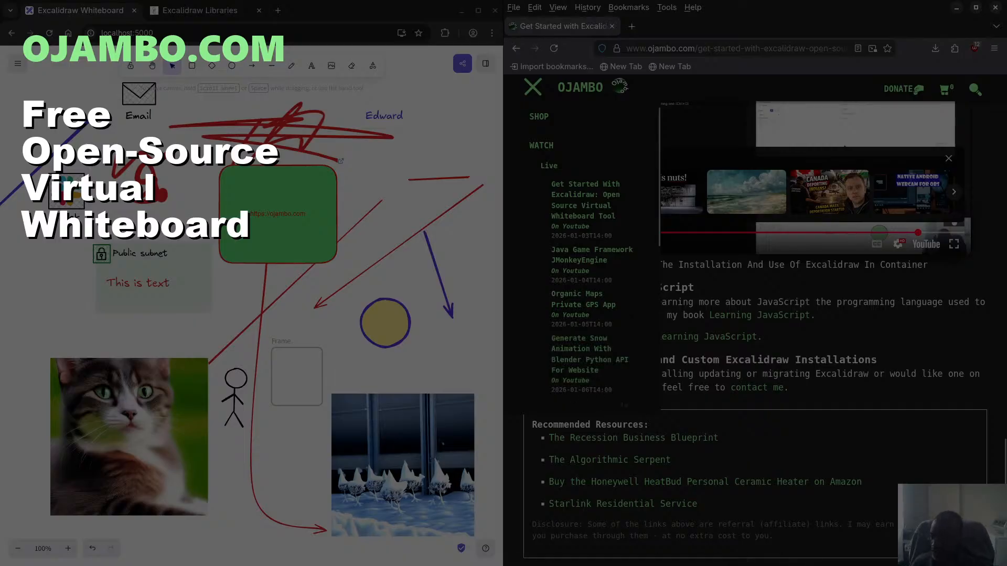
scroll(611, 399, down, 2)
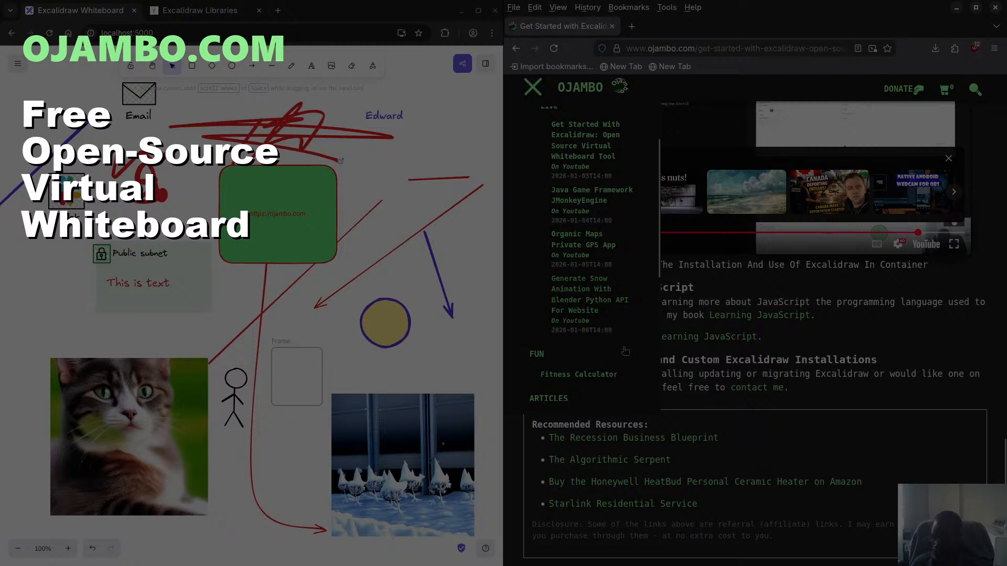
click(534, 88)
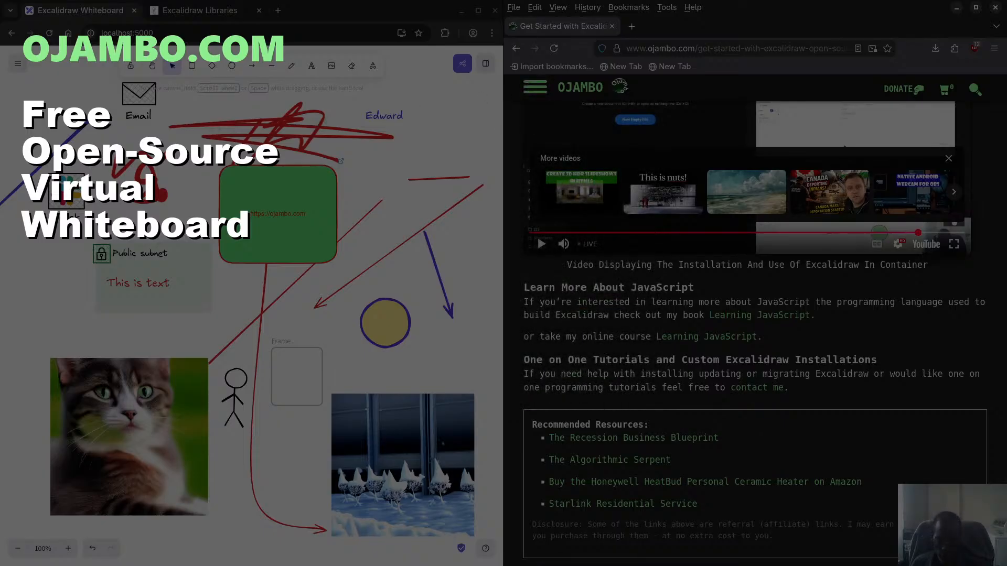